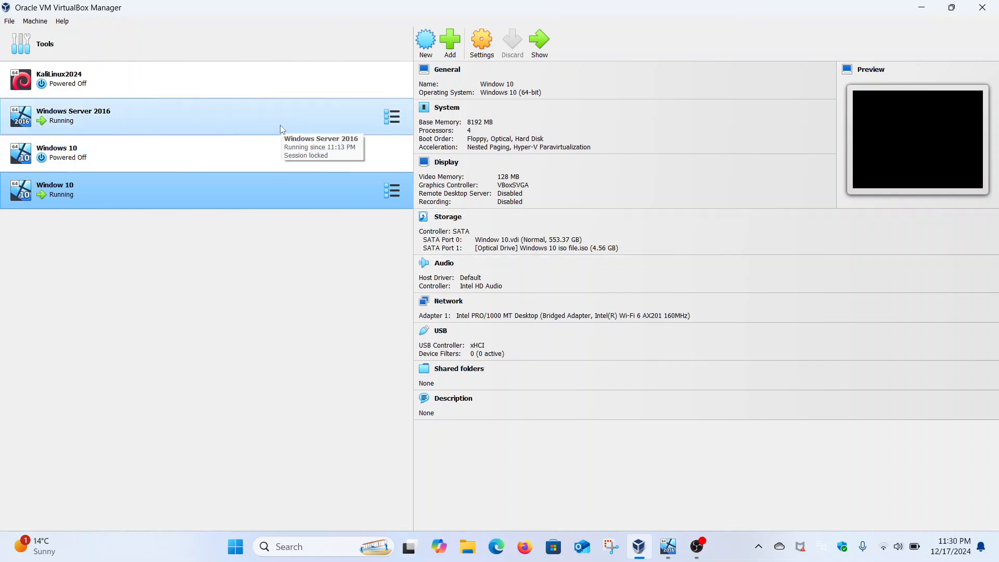
# Review the Adapter 1 network settings of the Windows Server 2016 virtual machine, including its advanced options, and close the settings.
pyautogui.click(213, 132)
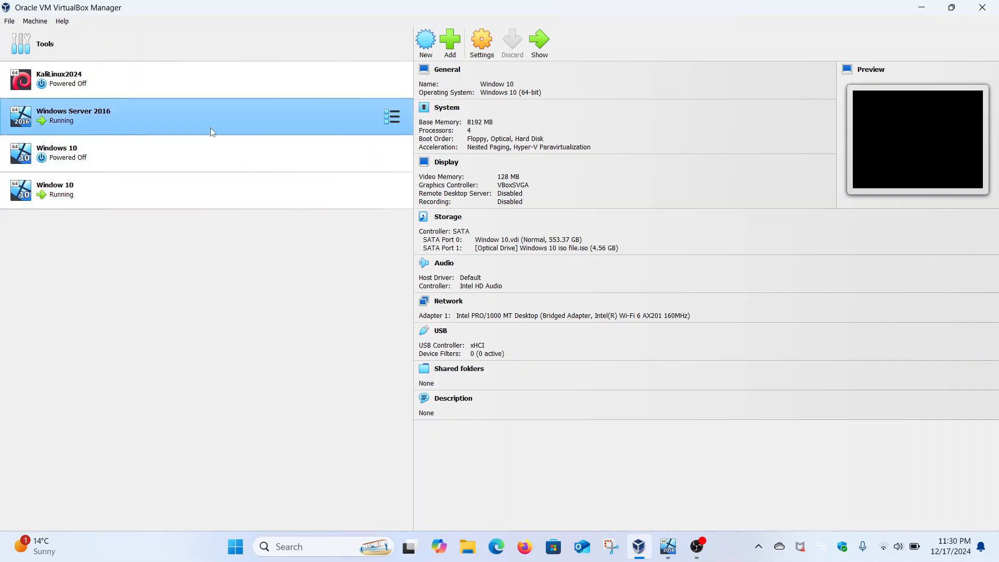
pyautogui.click(487, 43)
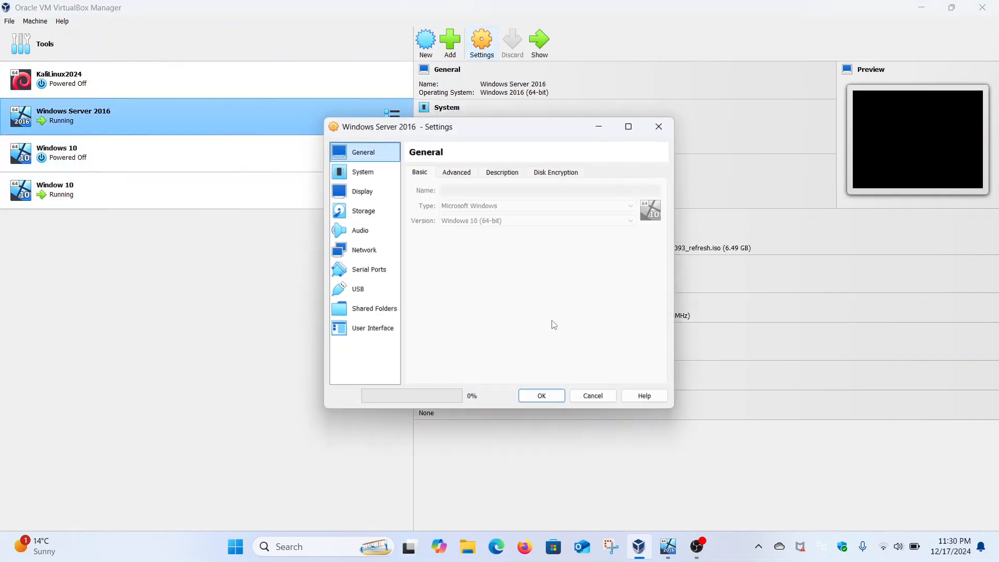
pyautogui.click(382, 252)
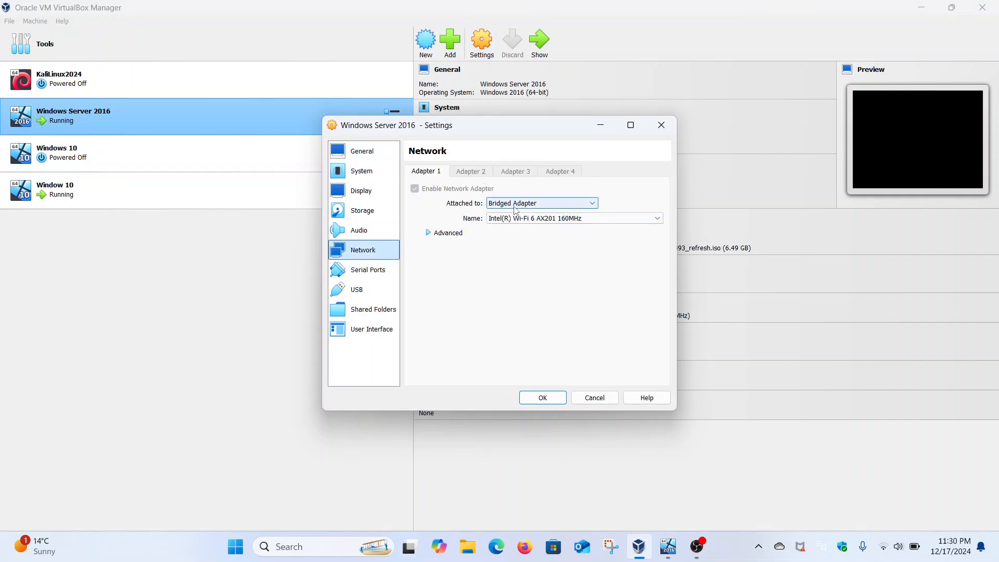
pyautogui.click(446, 233)
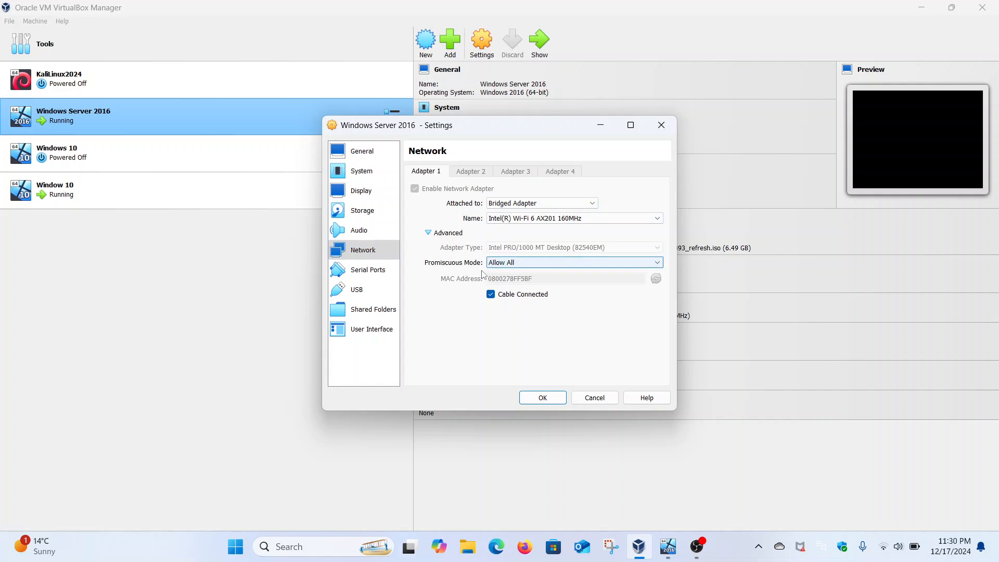
pyautogui.click(661, 125)
# Review the Adapter 1 network settings of the Window 10 virtual machine, including its advanced options, and close the settings.
pyautogui.click(202, 198)
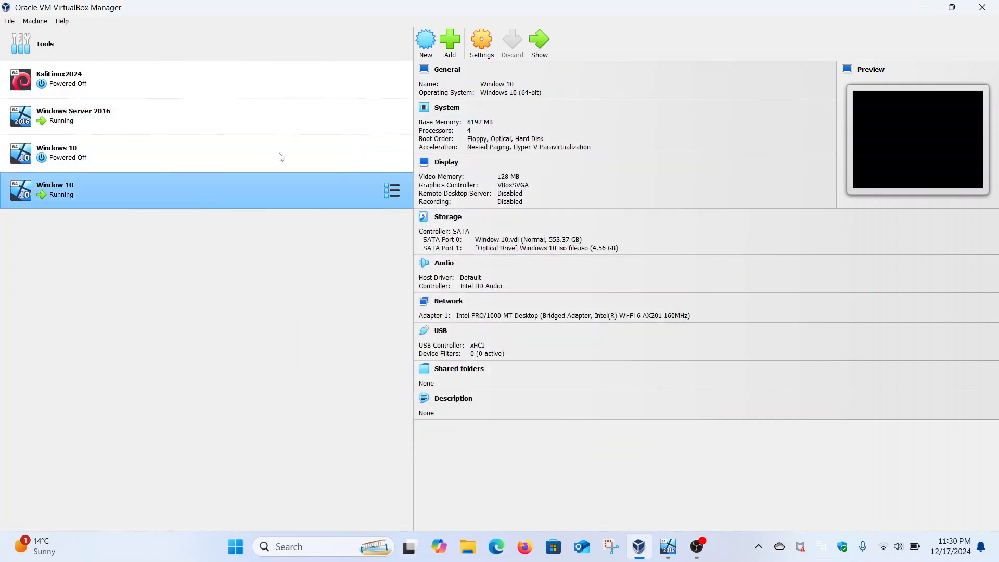
pyautogui.click(481, 46)
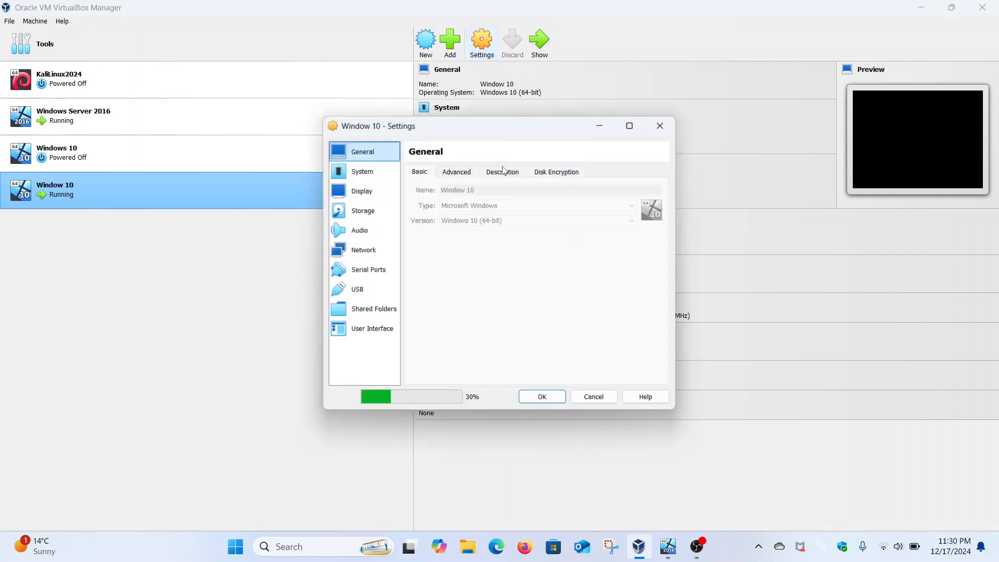
pyautogui.click(372, 251)
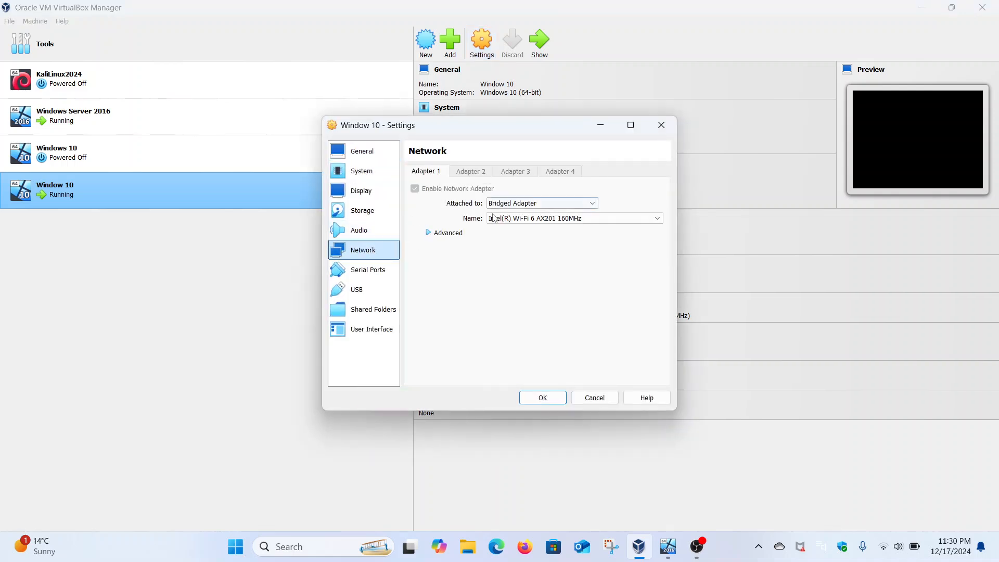
pyautogui.click(460, 233)
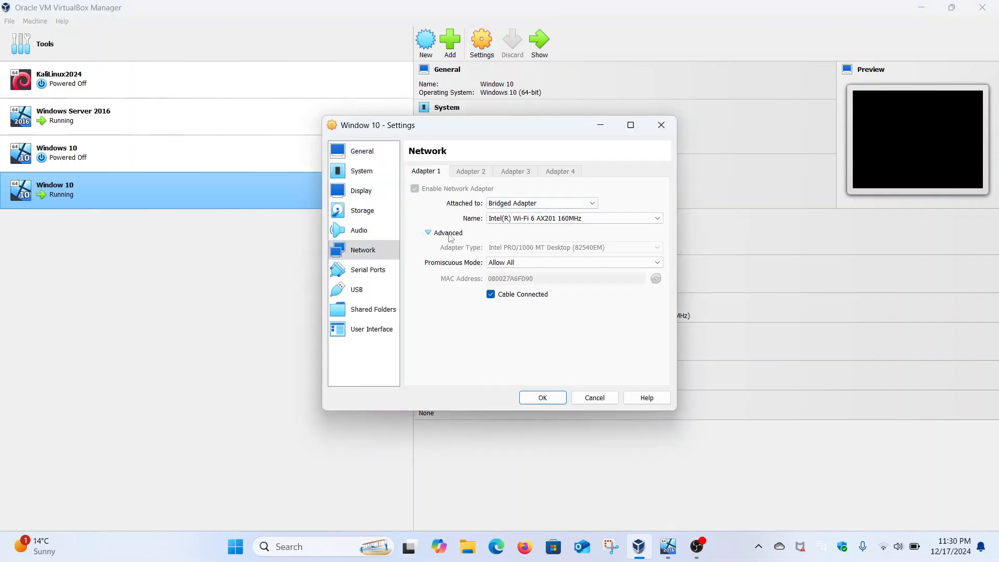
pyautogui.click(660, 125)
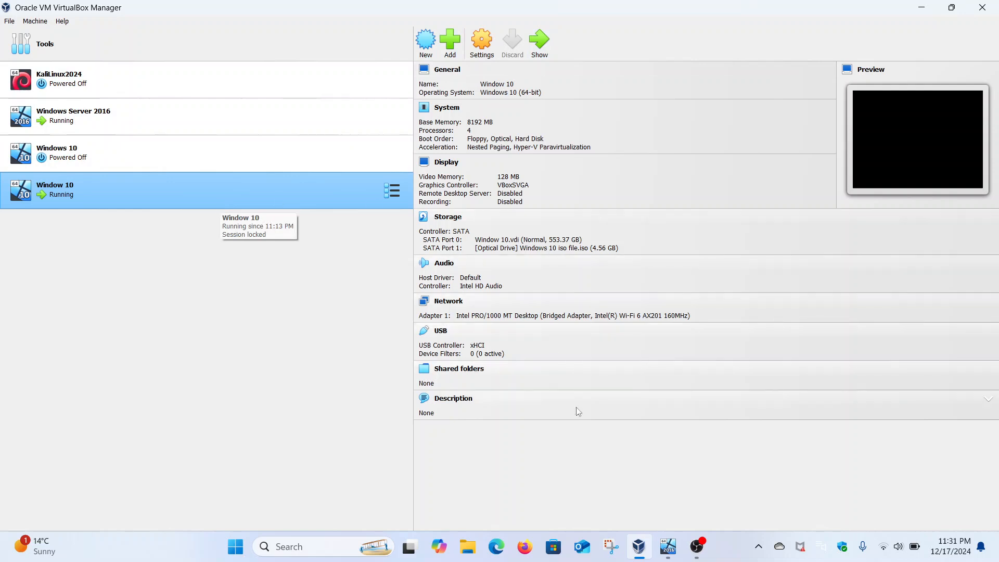
# Switch to the running Windows Server 2016 virtual machine and unlock it with the Administrator account password.
pyautogui.moveTo(670, 548)
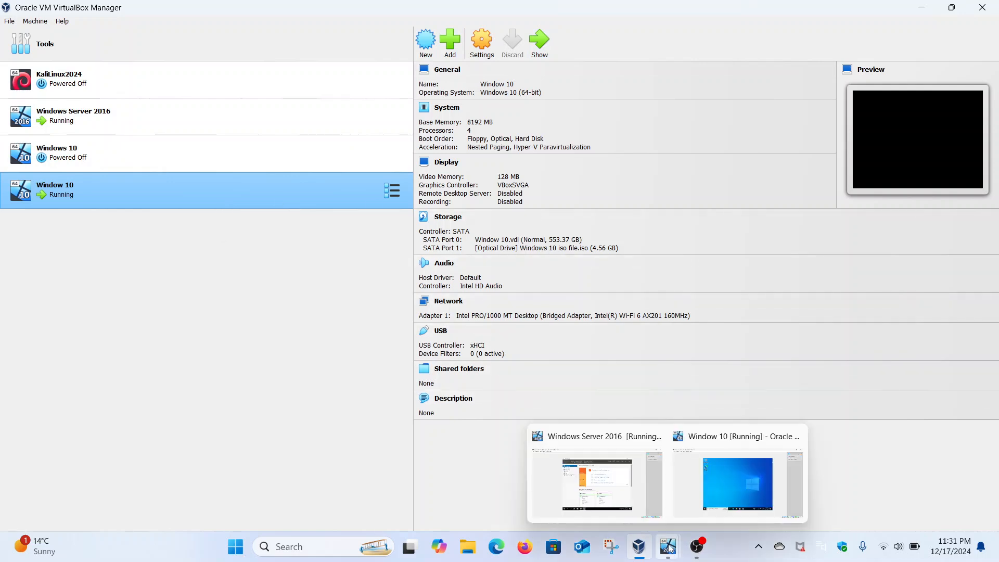
pyautogui.click(706, 481)
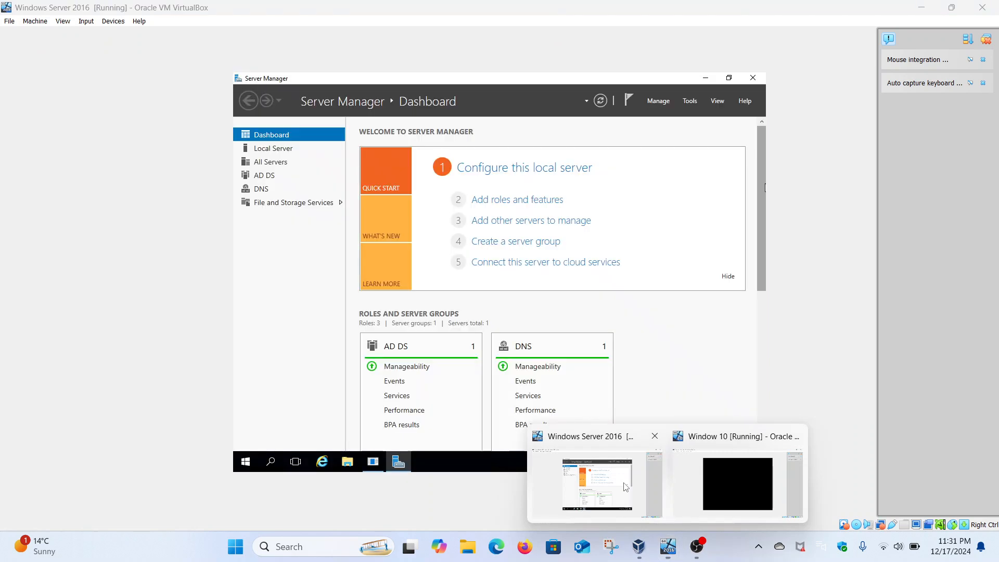
pyautogui.click(627, 491)
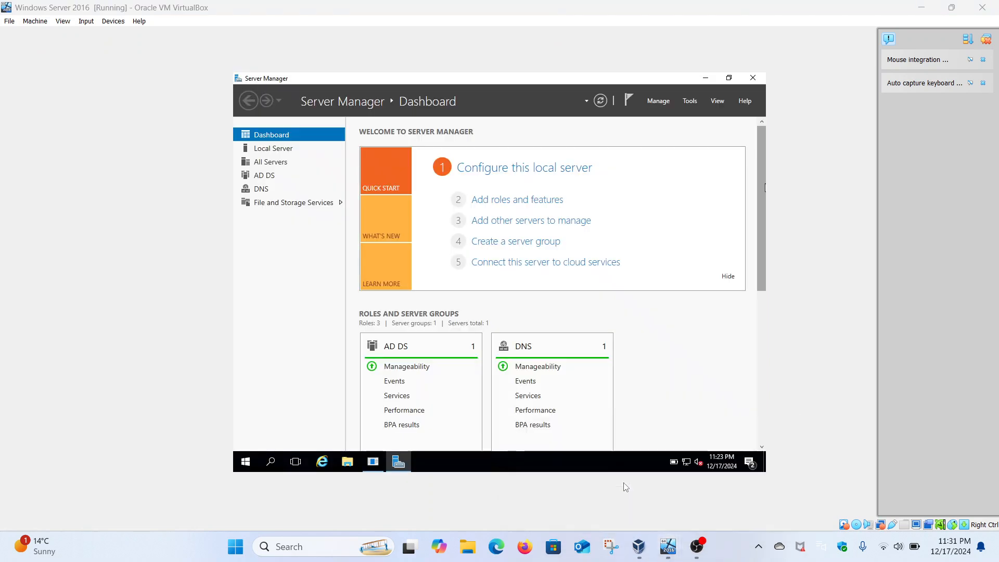
pyautogui.click(86, 22)
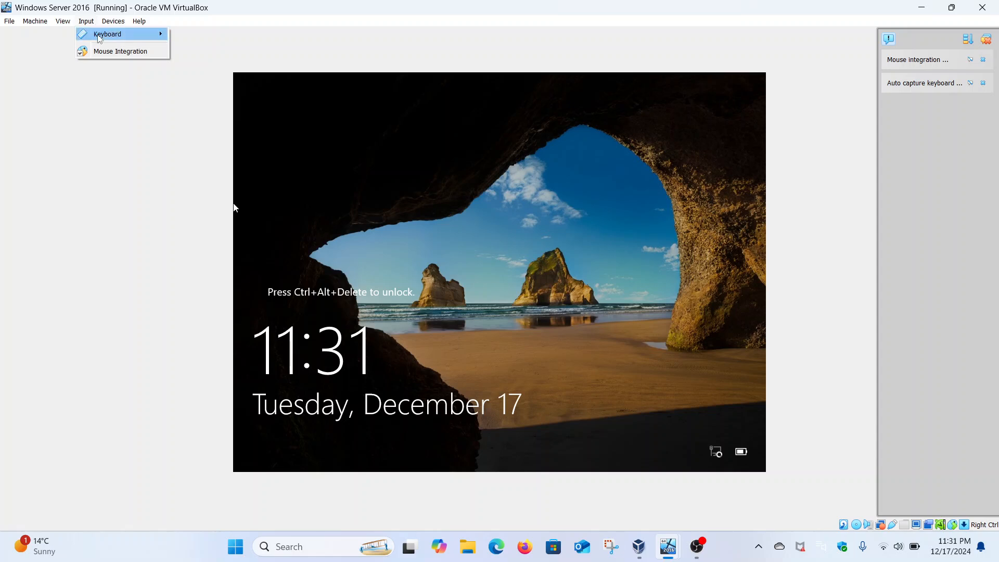
pyautogui.moveTo(161, 34)
pyautogui.click(218, 66)
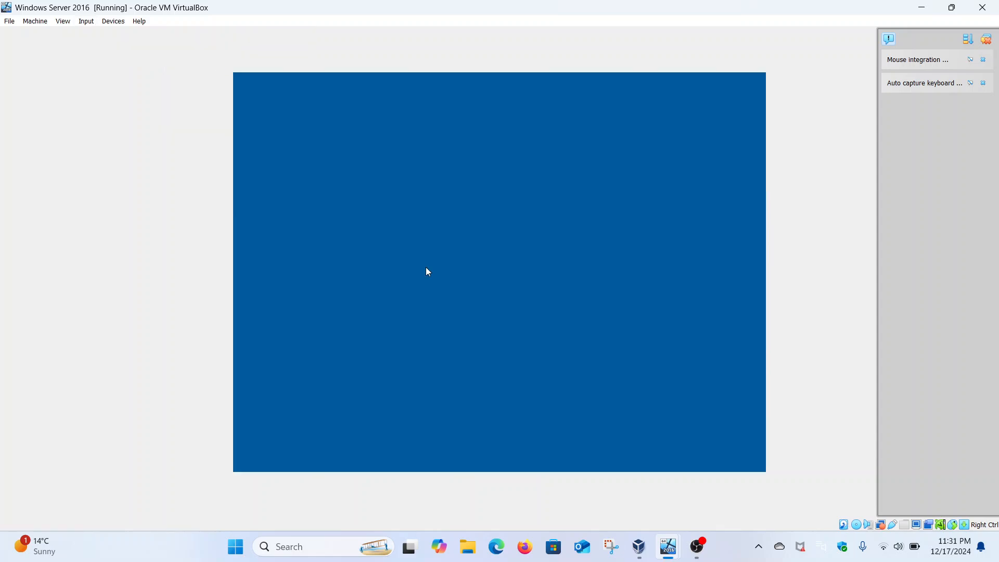
pyautogui.write('••••••••••')
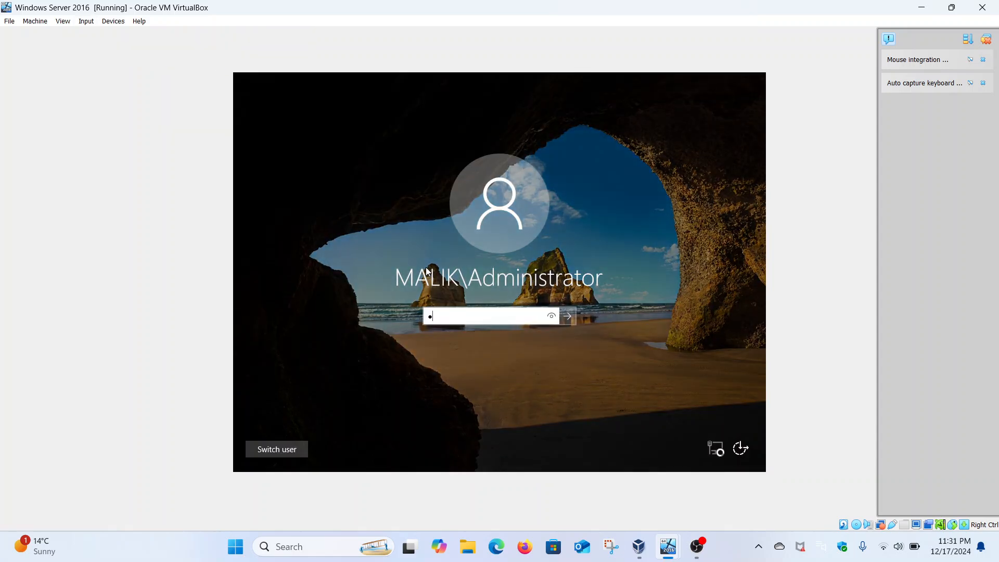
pyautogui.press('Return')
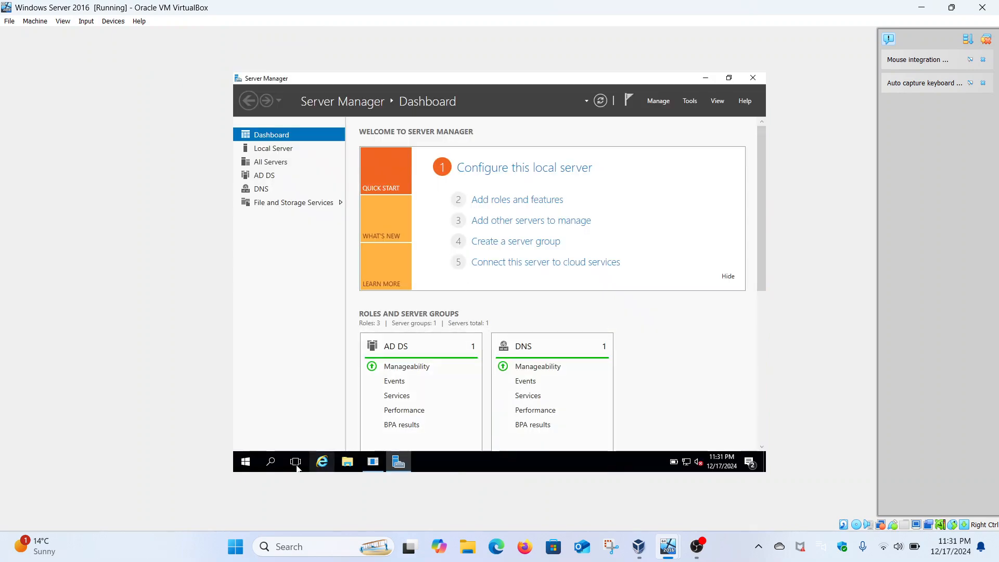
# Find Command Prompt with the search term cmd, run it as administrator and maximize its window.
pyautogui.click(251, 463)
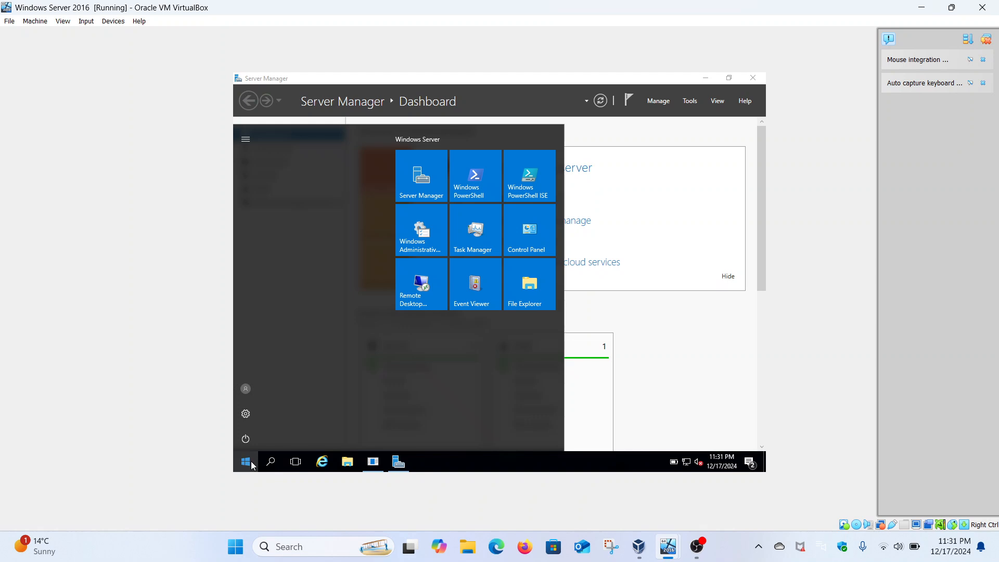
pyautogui.click(252, 464)
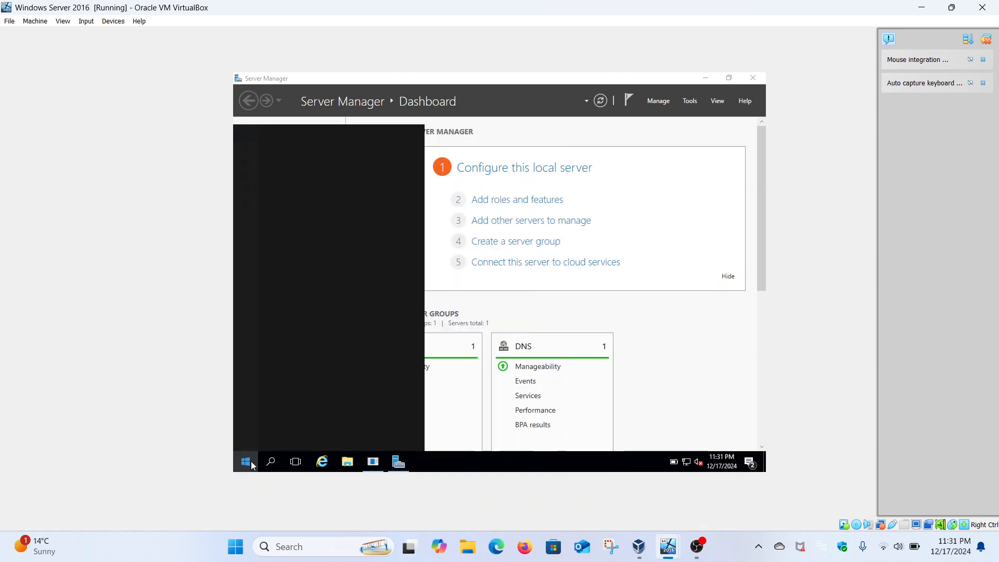
pyautogui.write('cmd')
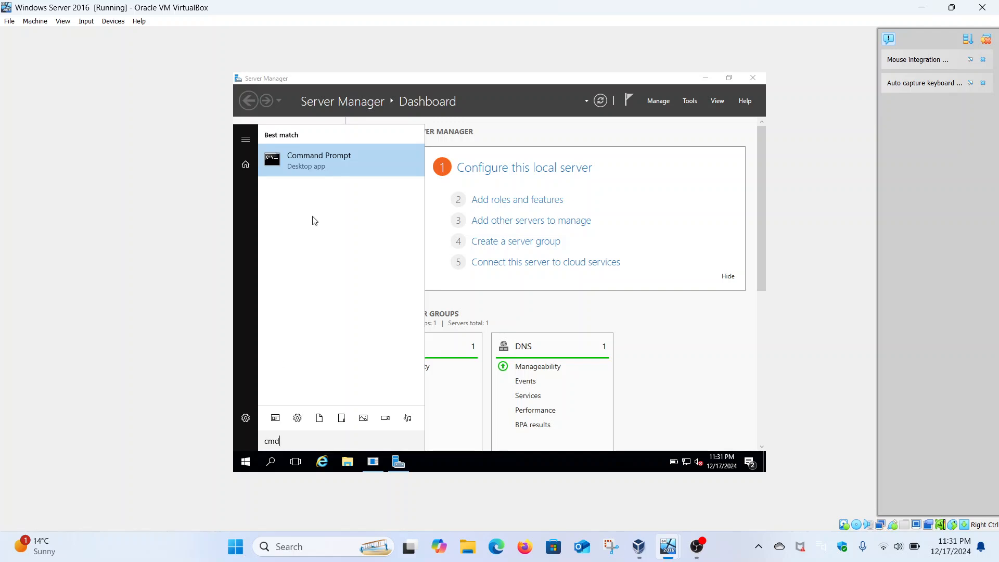
pyautogui.rightClick(367, 175)
pyautogui.click(367, 183)
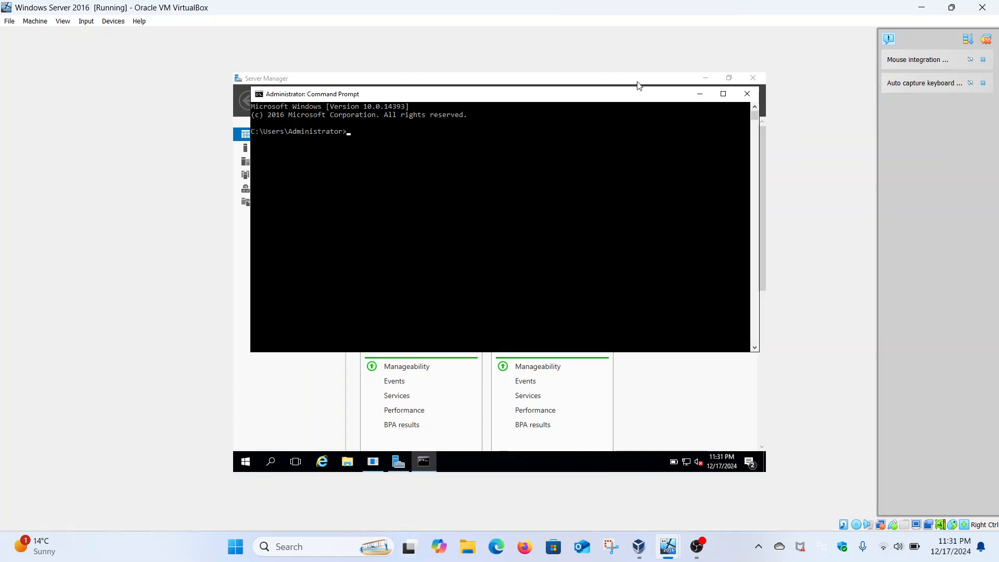
pyautogui.click(723, 94)
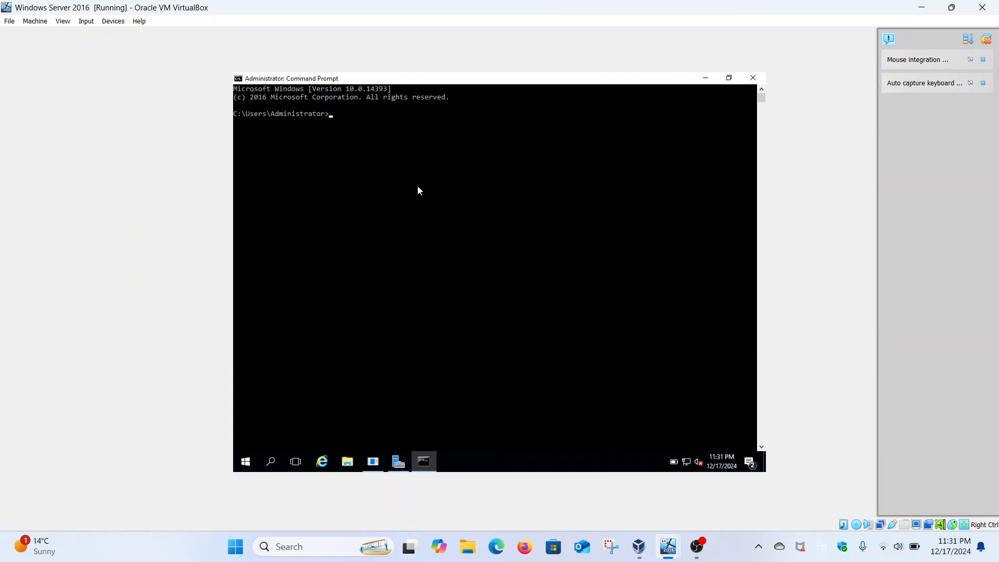
# Run ipconfig /all, highlight the Ethernet adapter's IPv6 address and examine the host name, DNS suffix and adapter details.
pyautogui.write('ipconfig /all')
pyautogui.press('Return')
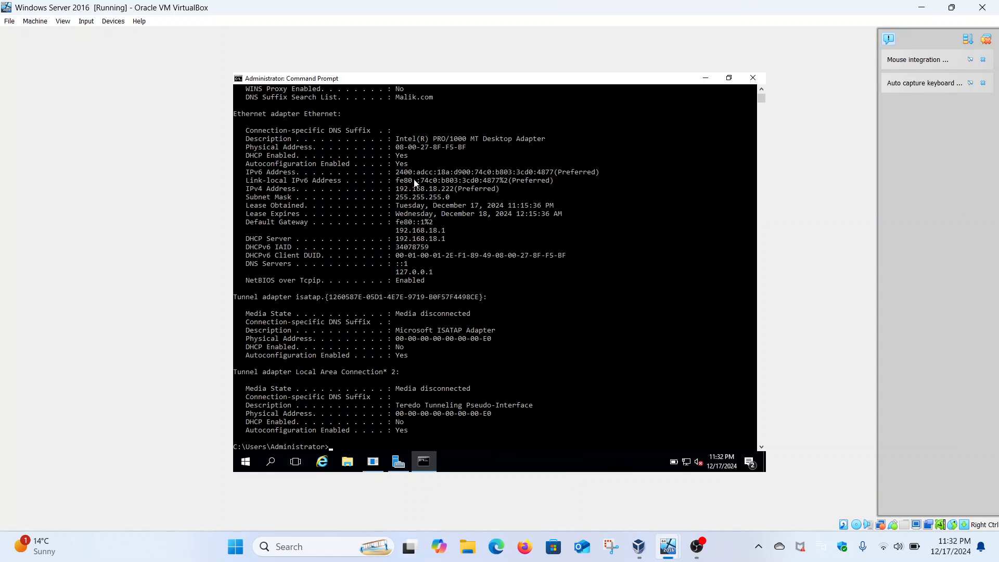
pyautogui.moveTo(396, 173); pyautogui.dragTo(553, 175)
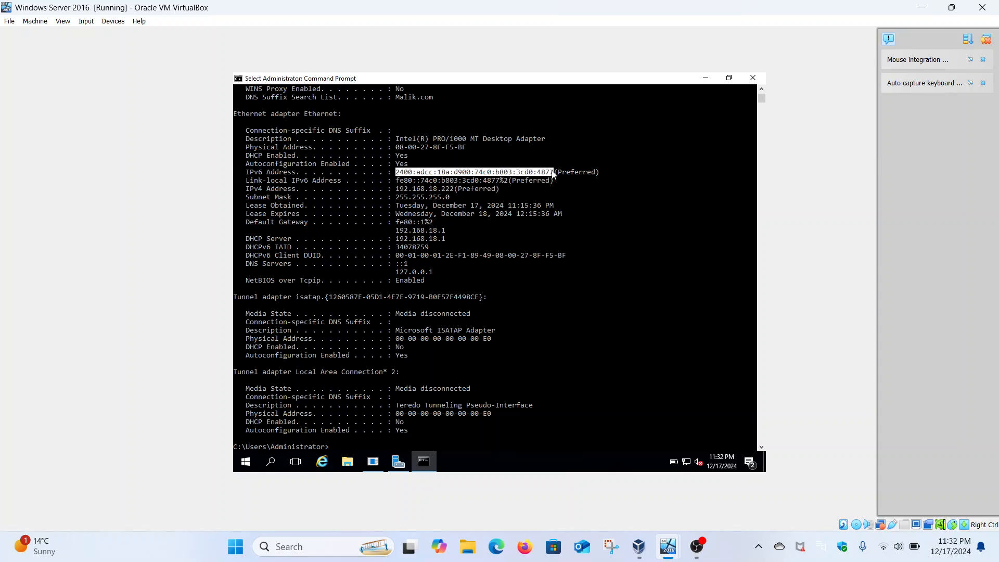
pyautogui.scroll(2, 502, 207)
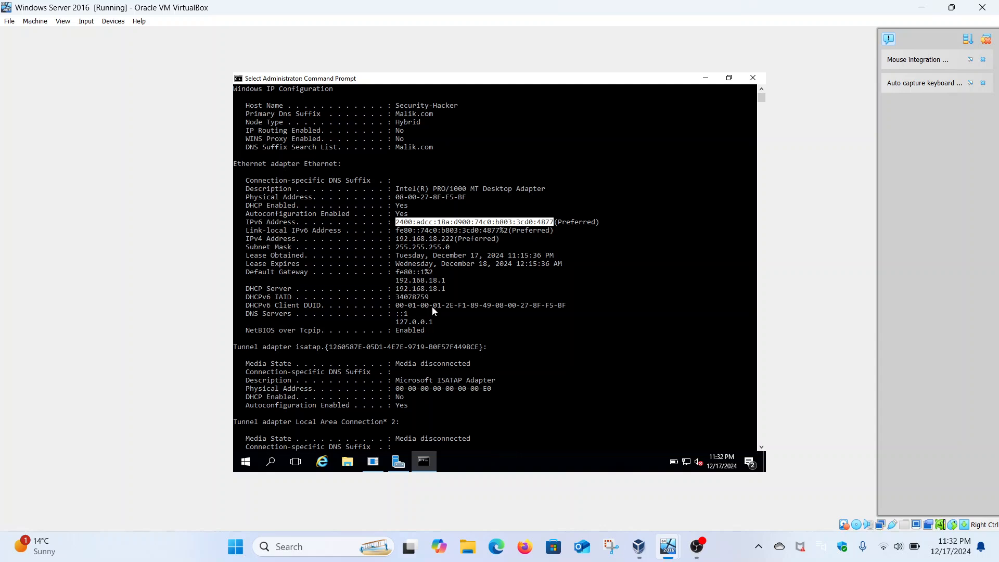
pyautogui.scroll(2, 434, 310)
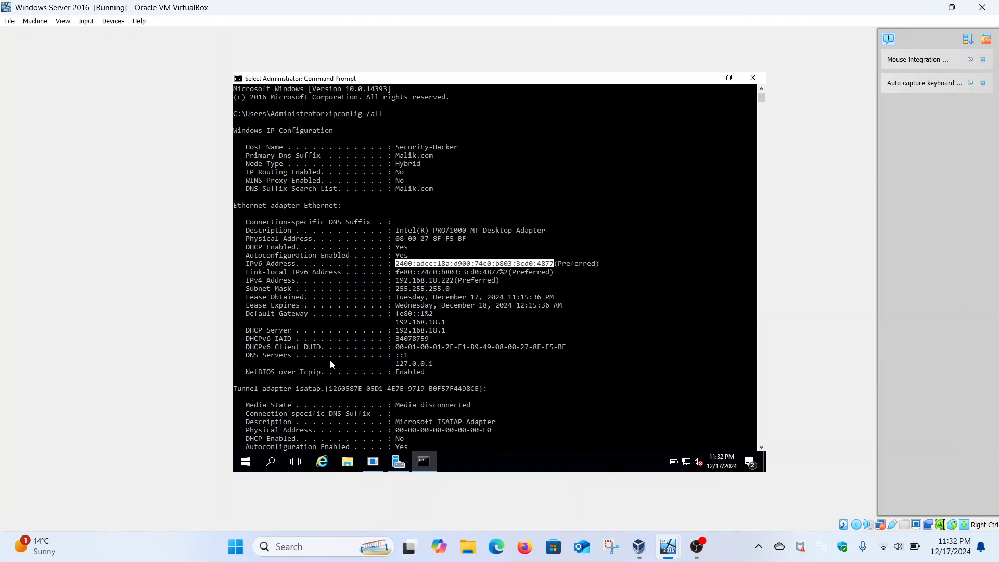
# Restart the Windows Server 2016 machine with the reason Other (Unplanned).
pyautogui.click(245, 461)
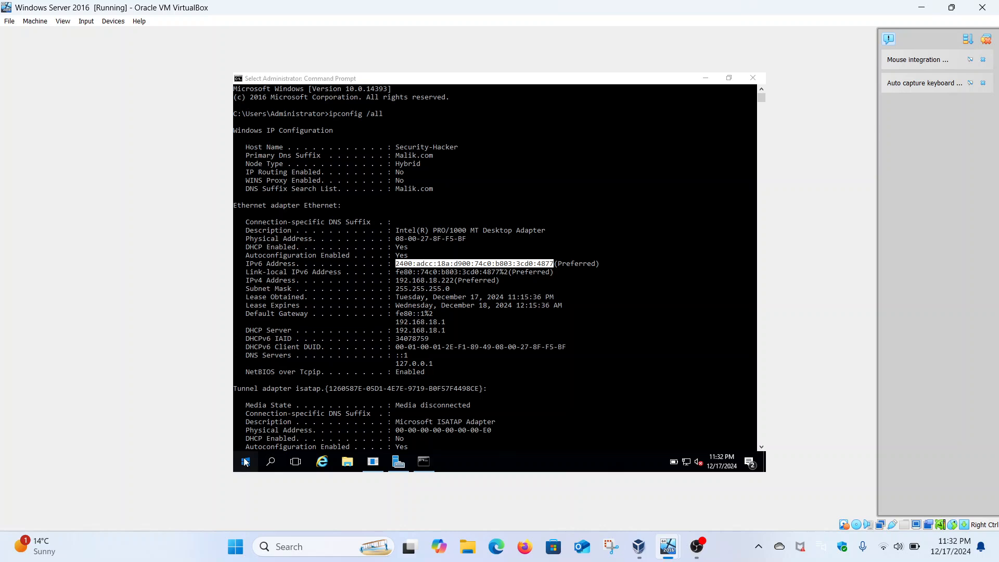
pyautogui.click(247, 440)
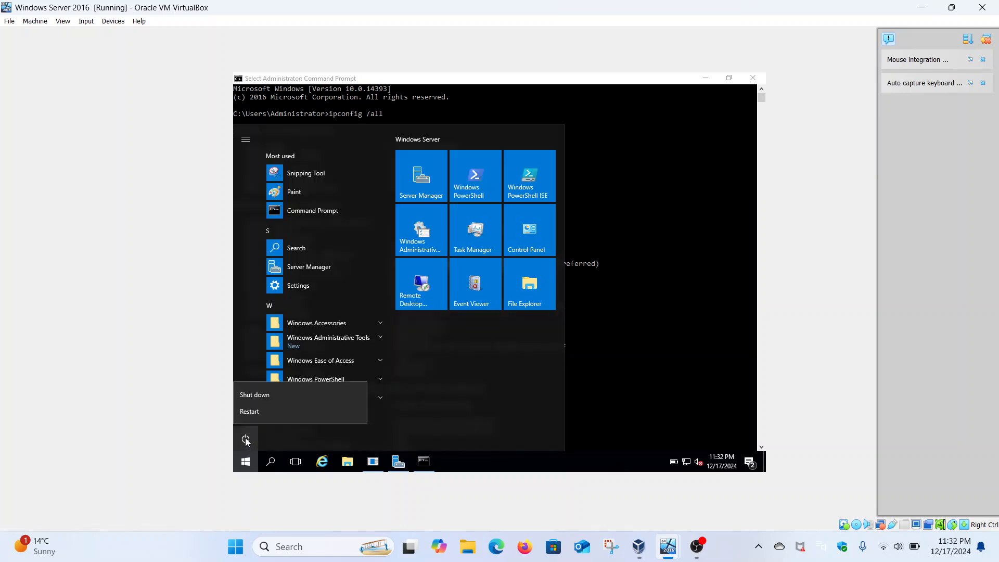
pyautogui.click(299, 408)
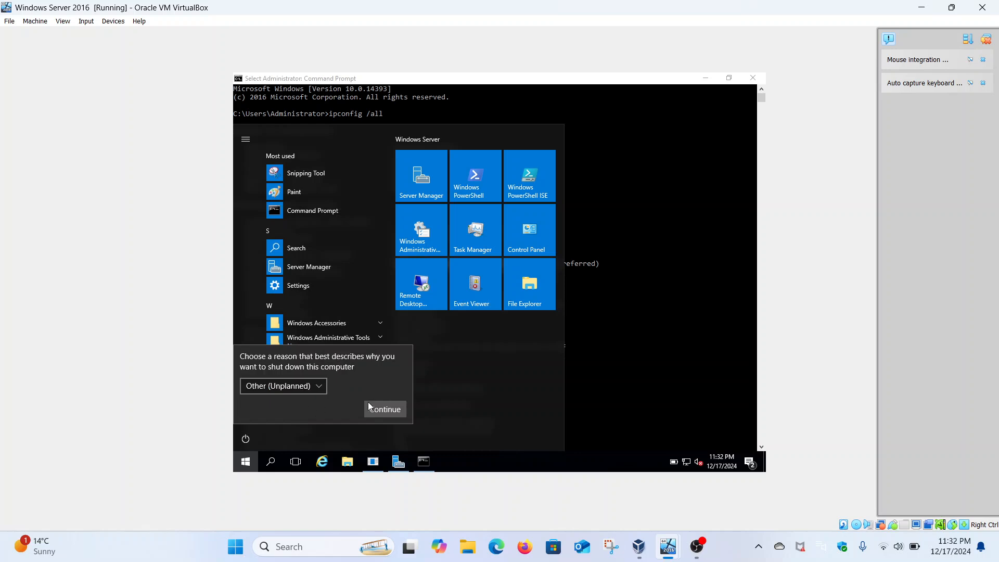
pyautogui.click(378, 411)
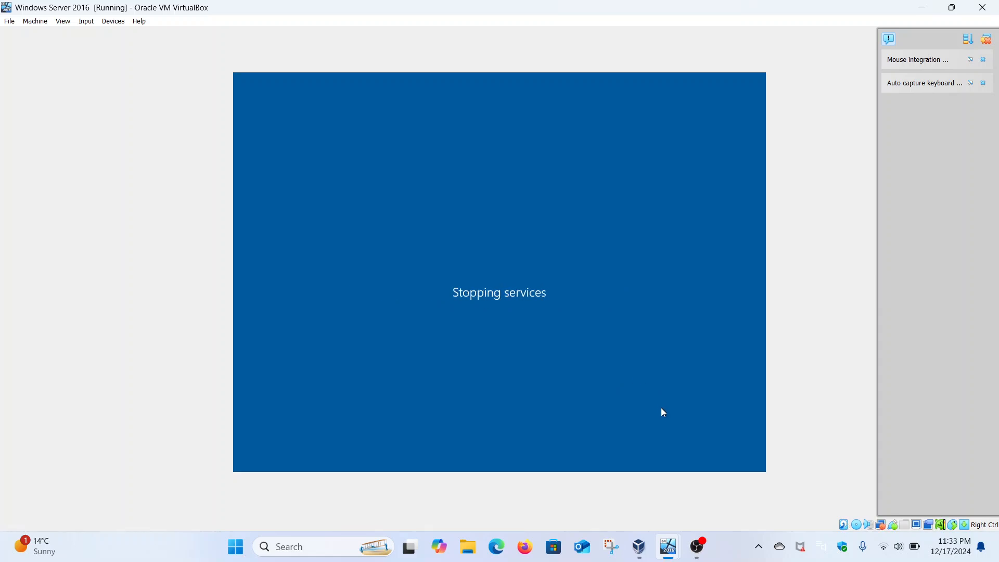
pyautogui.click(698, 546)
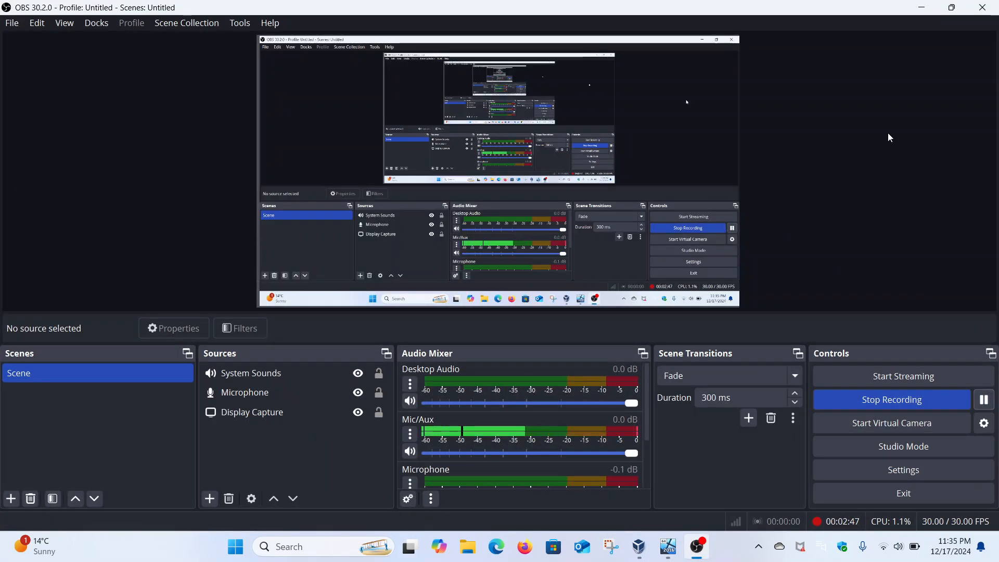
pyautogui.click(922, 7)
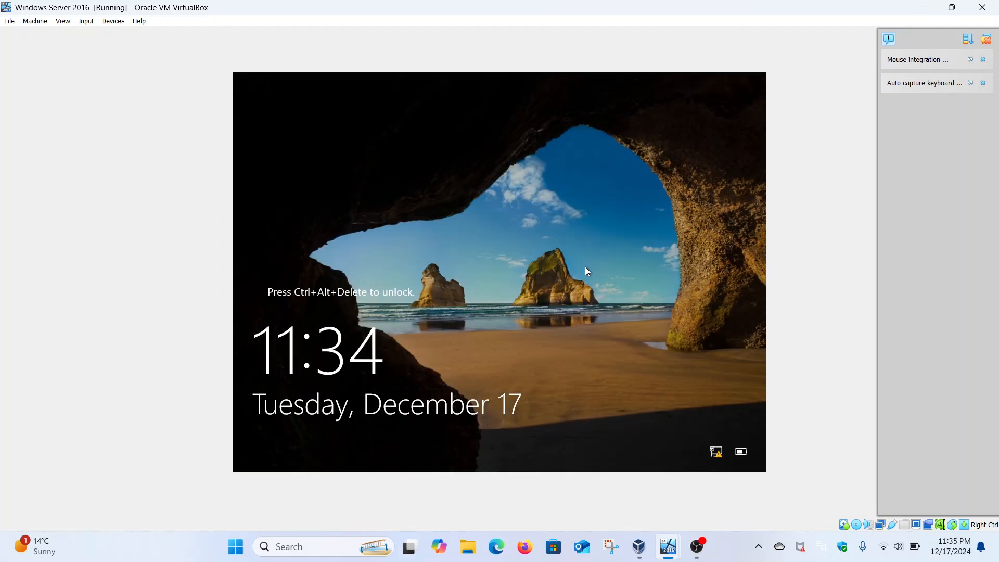
# Sign in to the restarted Windows Server 2016 machine with the Administrator account password.
pyautogui.click(87, 22)
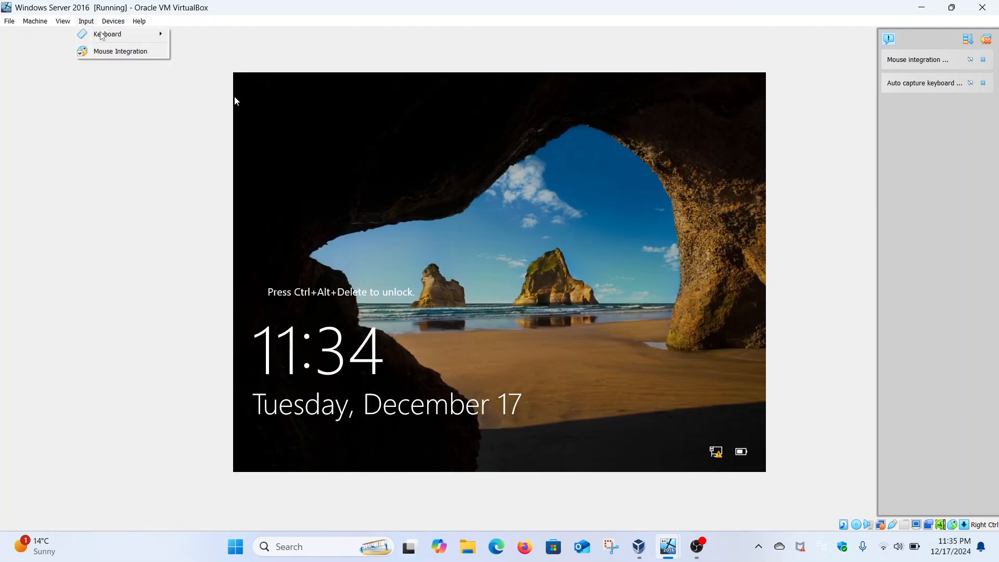
pyautogui.moveTo(104, 34)
pyautogui.click(223, 65)
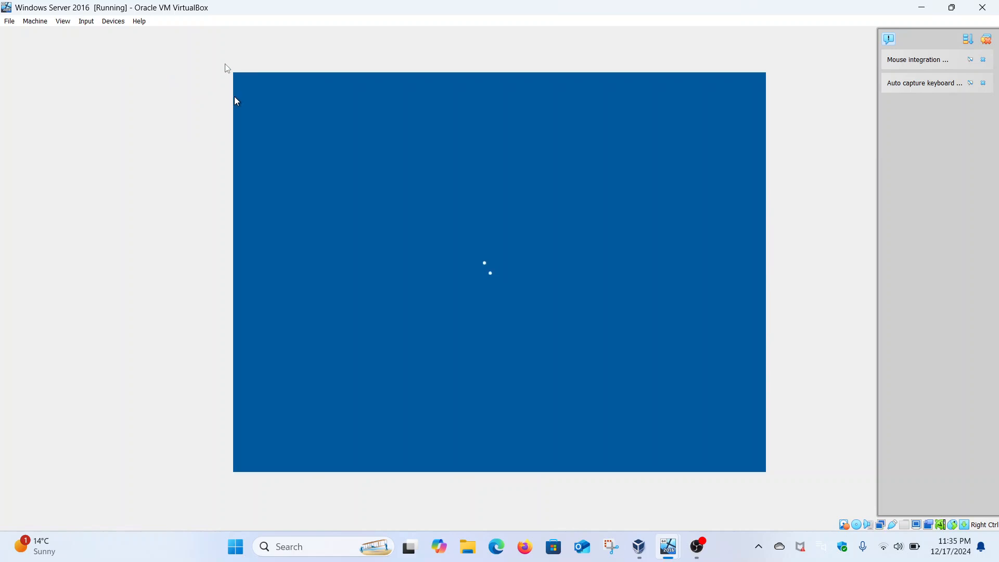
pyautogui.write('P')
pyautogui.press('capslock')
pyautogui.write('*********')
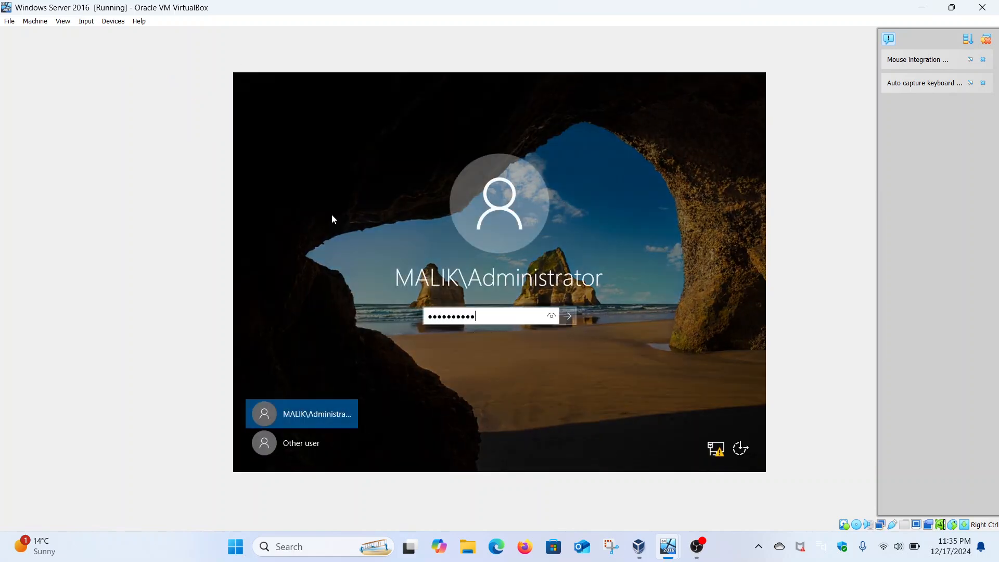
pyautogui.press('Return')
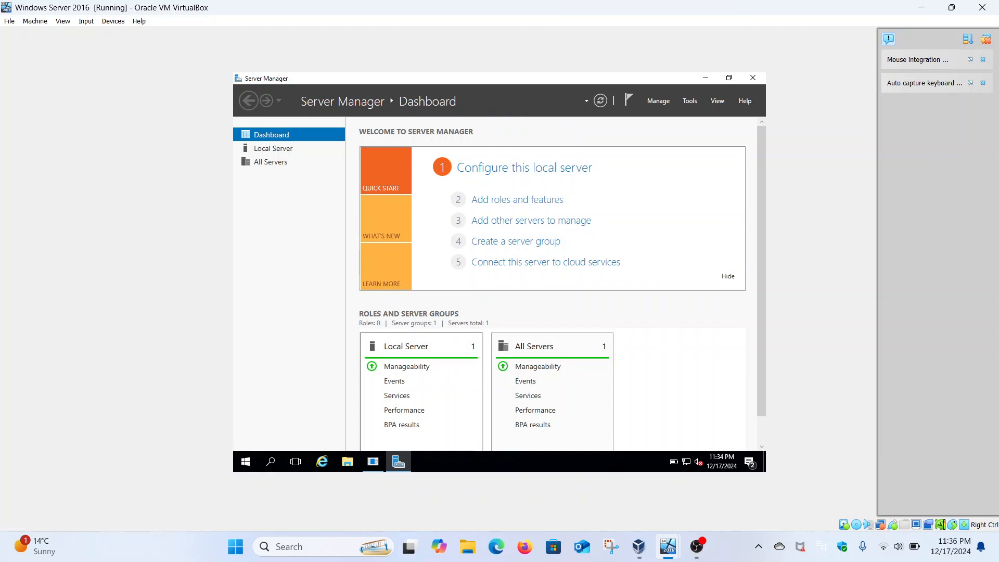
# Run Command Prompt as administrator on the Windows Server 2016 machine.
pyautogui.click(246, 465)
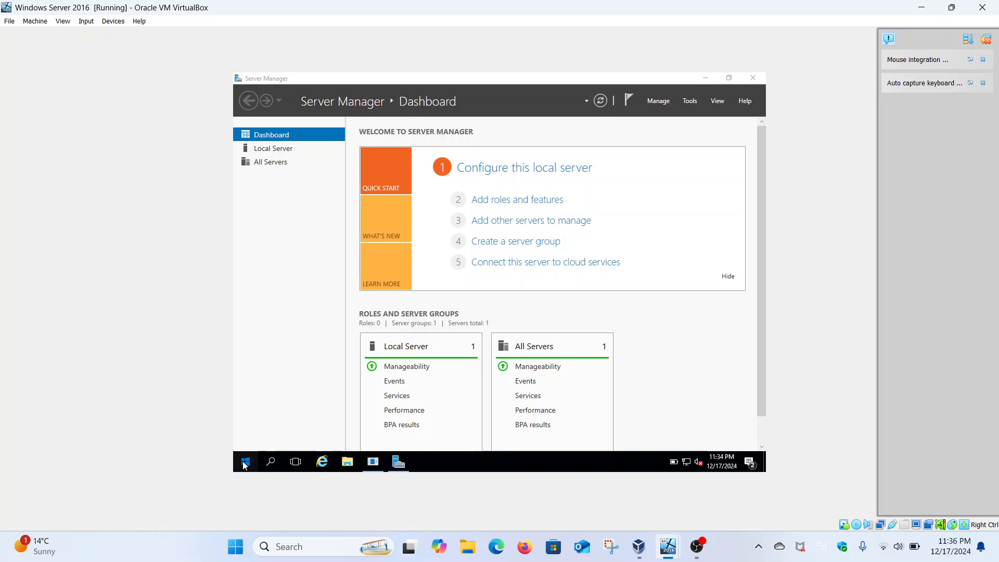
pyautogui.click(245, 465)
pyautogui.click(245, 464)
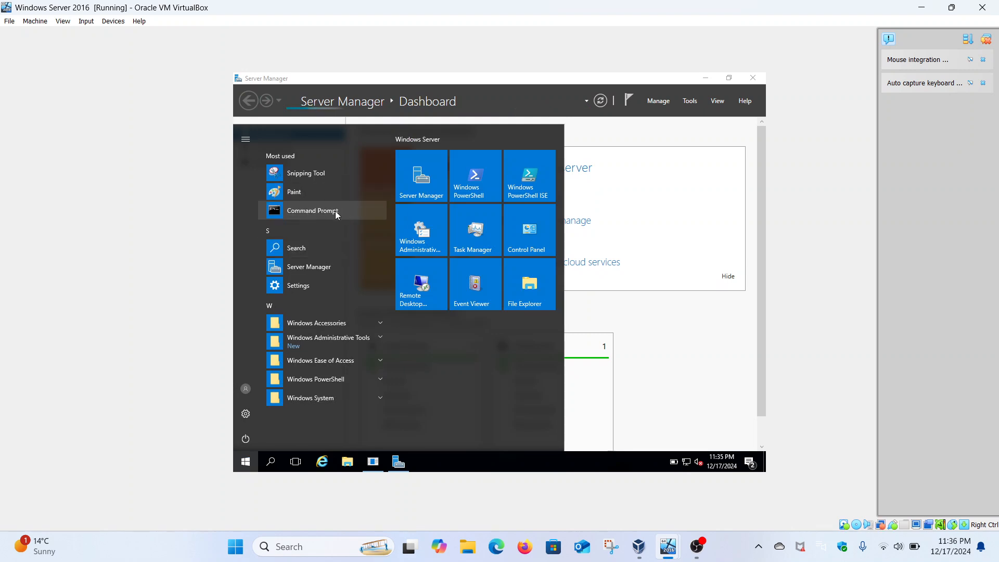
pyautogui.rightClick(302, 211)
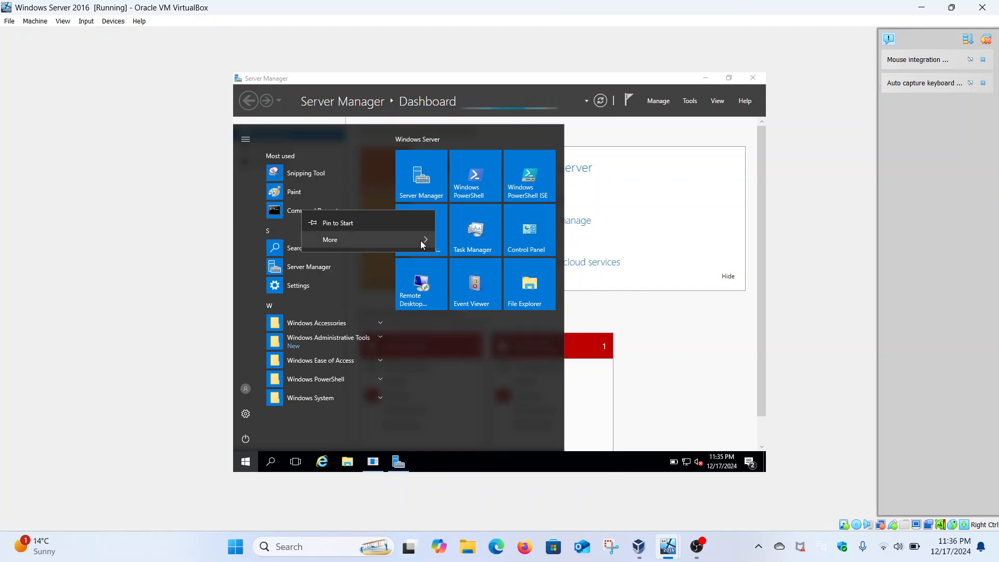
pyautogui.moveTo(420, 241)
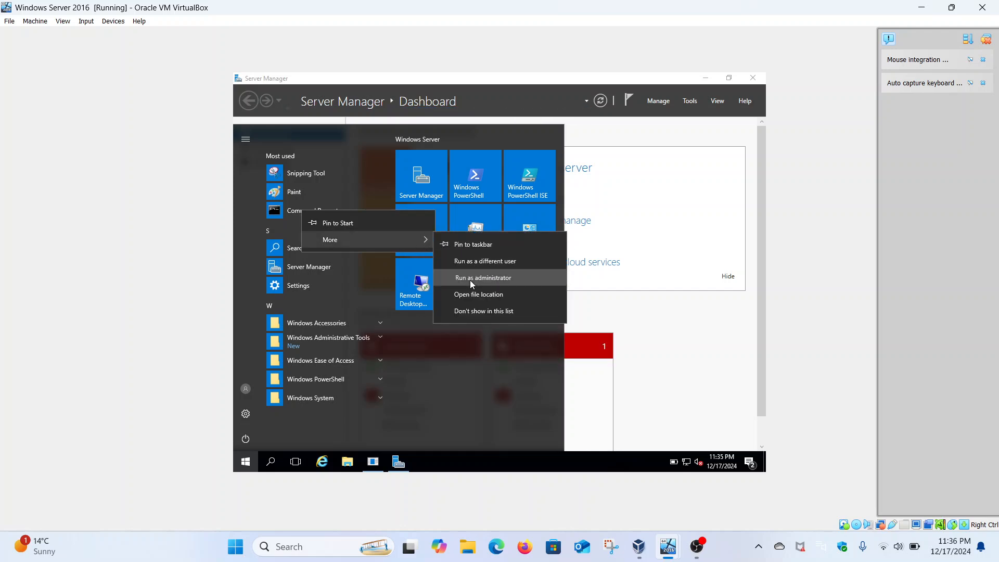
pyautogui.click(471, 280)
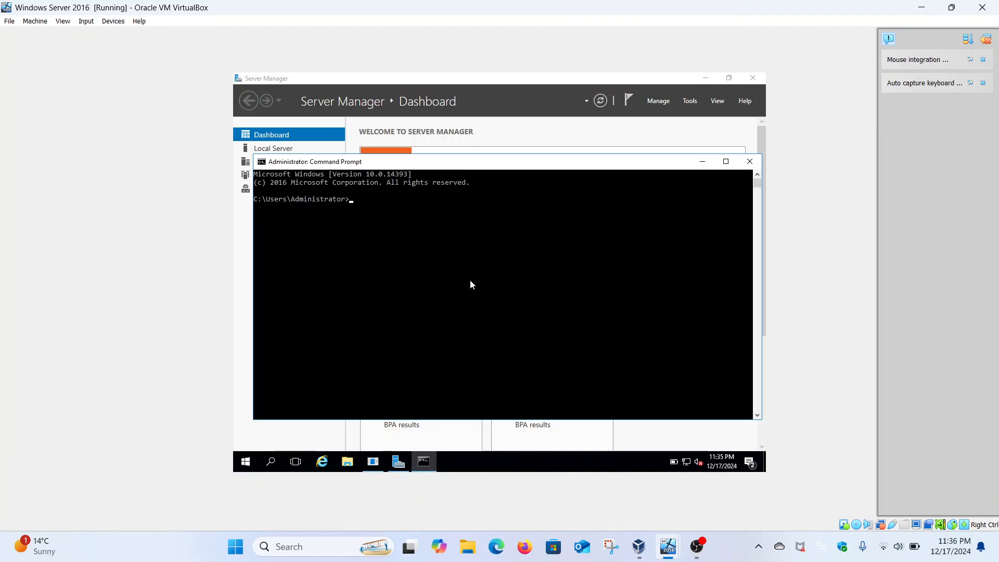
# List the full network configuration with ipconfig /all and maximize the Command Prompt window.
pyautogui.write('ipconfig /all')
pyautogui.press('Return')
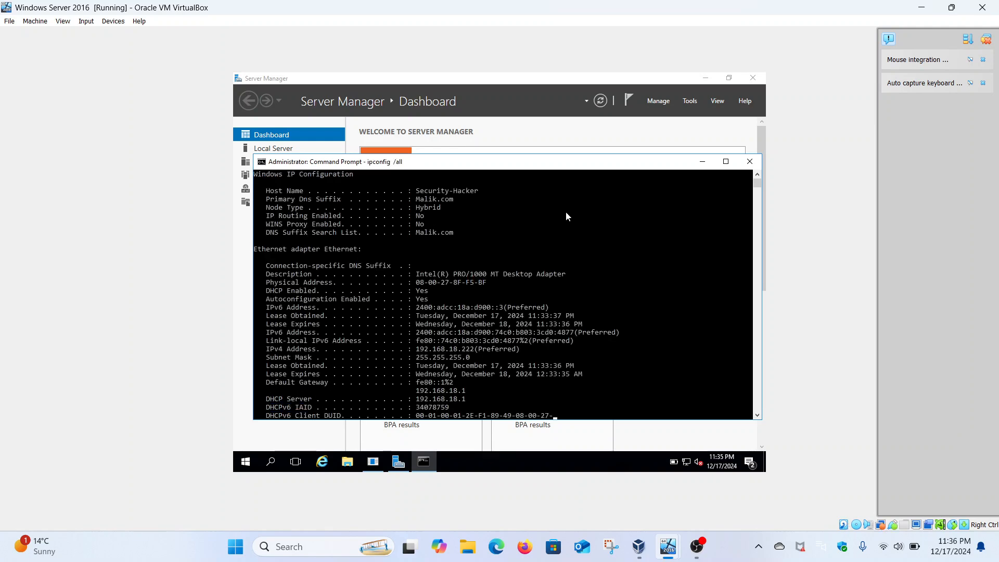
pyautogui.click(727, 165)
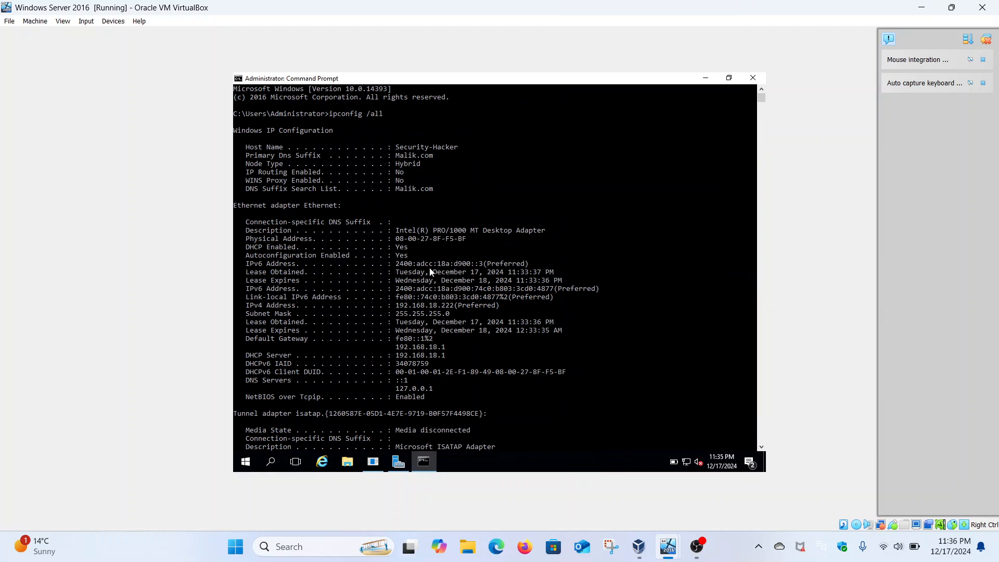
# Highlight the Ethernet adapter's two IPv6 addresses and their lease lines, and examine the host name and primary DNS suffix.
pyautogui.moveTo(397, 264); pyautogui.dragTo(482, 266)
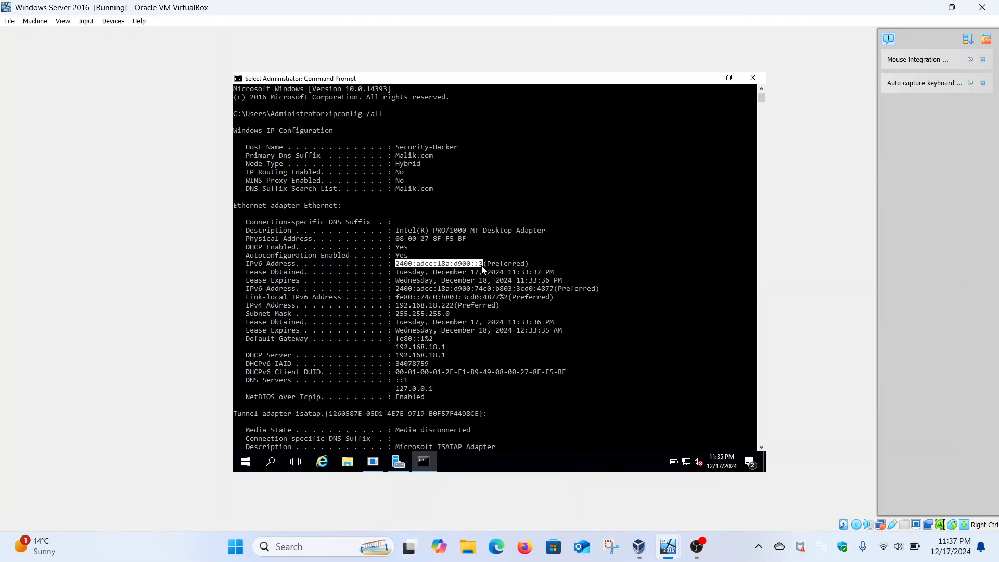
pyautogui.moveTo(396, 273); pyautogui.dragTo(570, 281)
pyautogui.click(568, 281)
pyautogui.click(397, 289)
pyautogui.moveTo(397, 293); pyautogui.dragTo(556, 291)
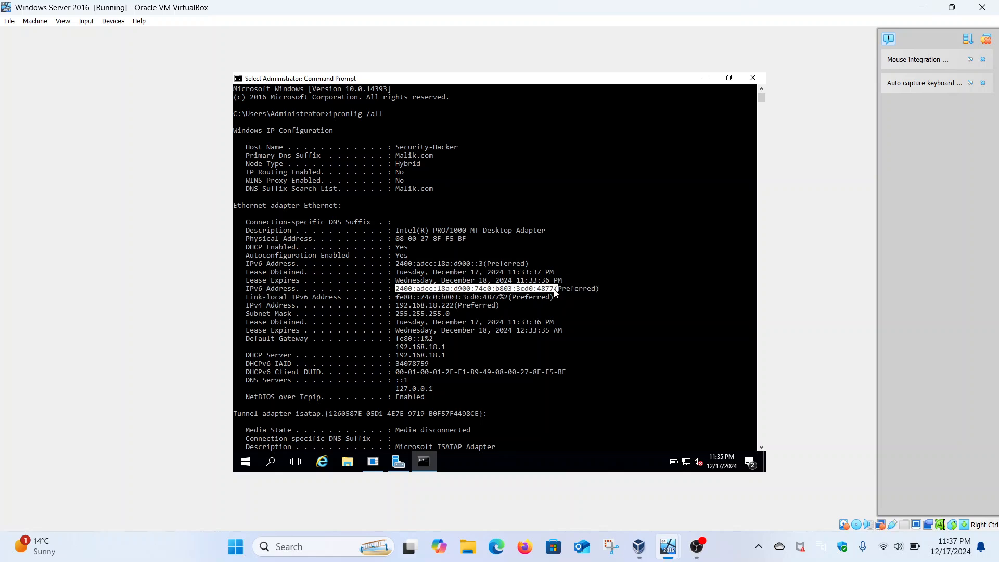
pyautogui.moveTo(554, 289); pyautogui.dragTo(553, 289)
pyautogui.moveTo(397, 147)
pyautogui.mouseDown()
pyautogui.moveTo(459, 151)
pyautogui.moveTo(404, 154)
pyautogui.mouseUp()
pyautogui.click(403, 155)
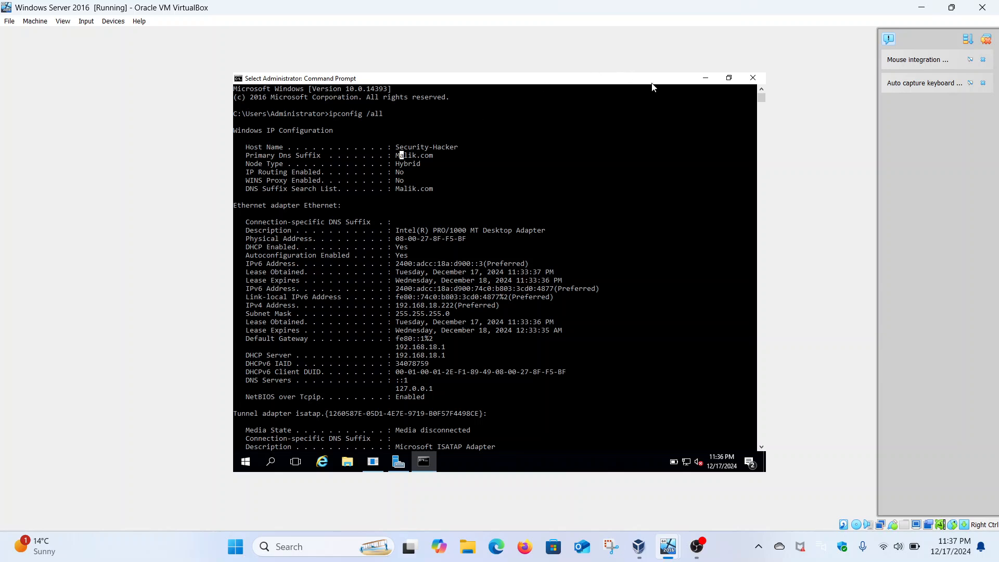
# Minimize Command Prompt, open Active Directory Users and Computers from Server Manager and maximize it.
pyautogui.click(706, 81)
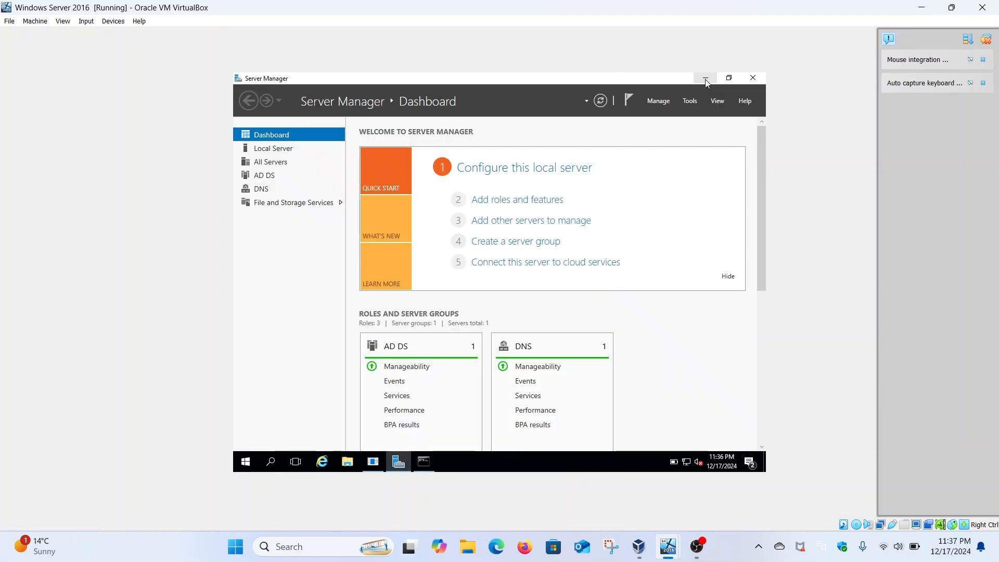
pyautogui.click(689, 101)
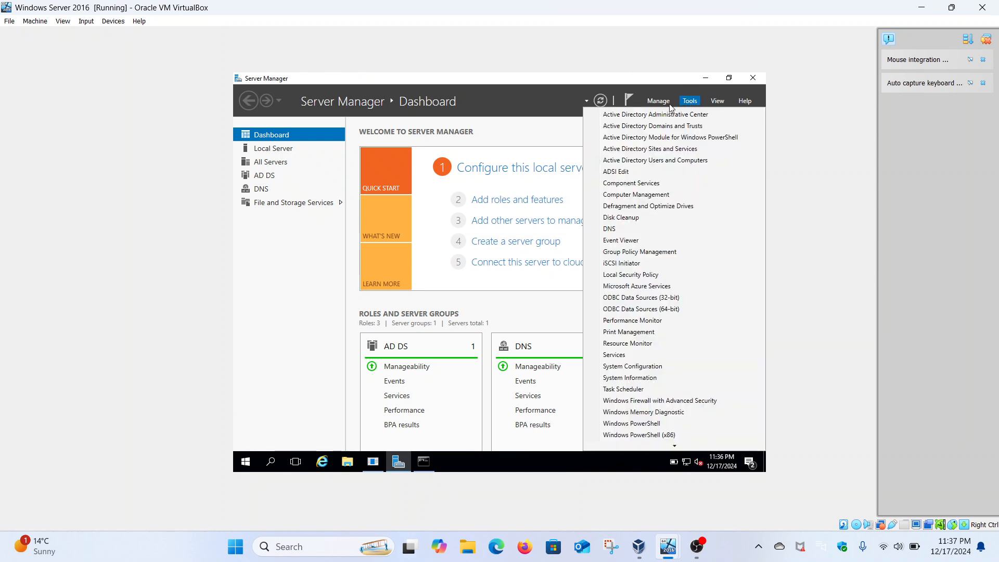
pyautogui.click(646, 160)
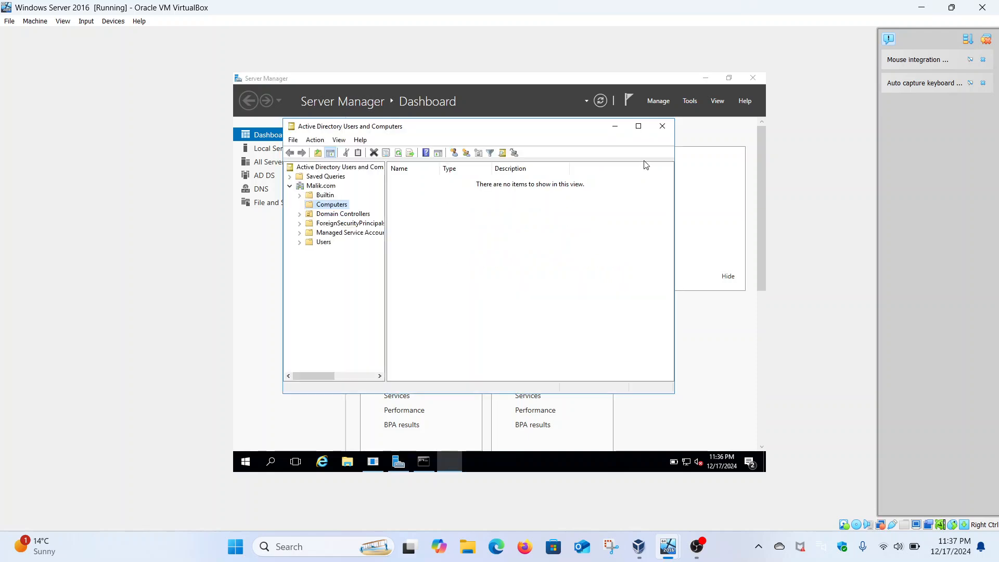
pyautogui.click(639, 127)
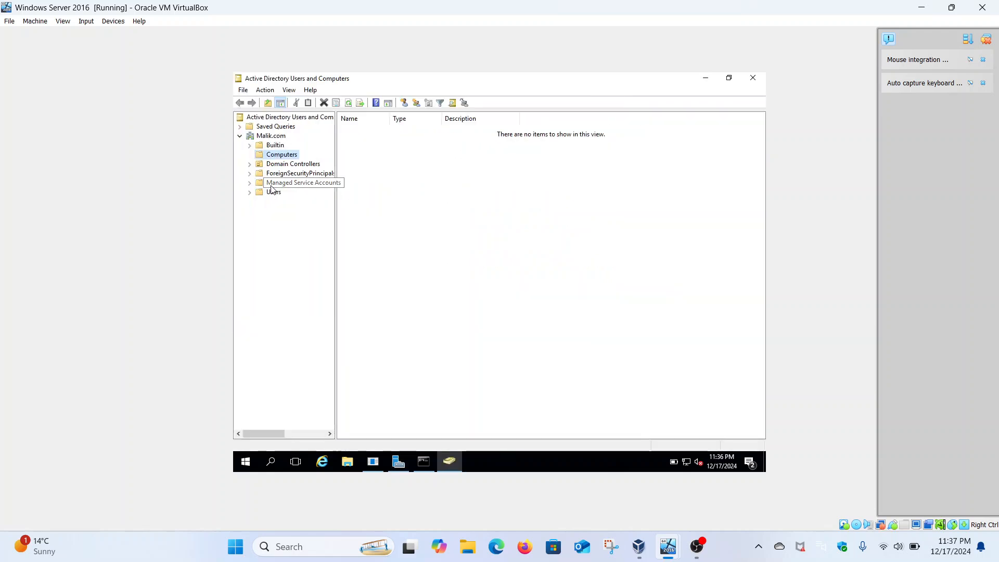
# Examine the contents of the domain's Computers container, then minimize Active Directory Users and Computers.
pyautogui.rightClick(285, 158)
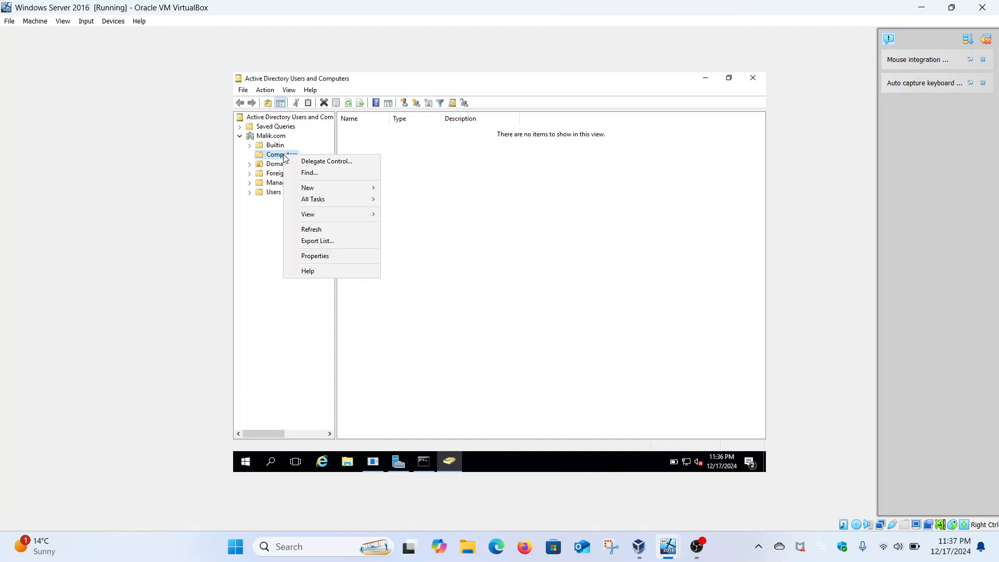
pyautogui.click(267, 157)
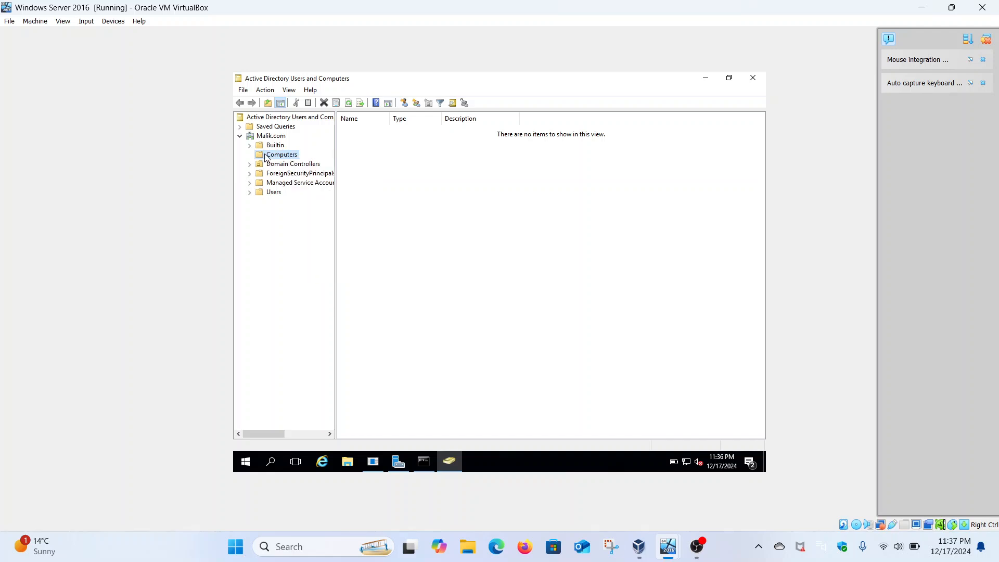
pyautogui.click(241, 136)
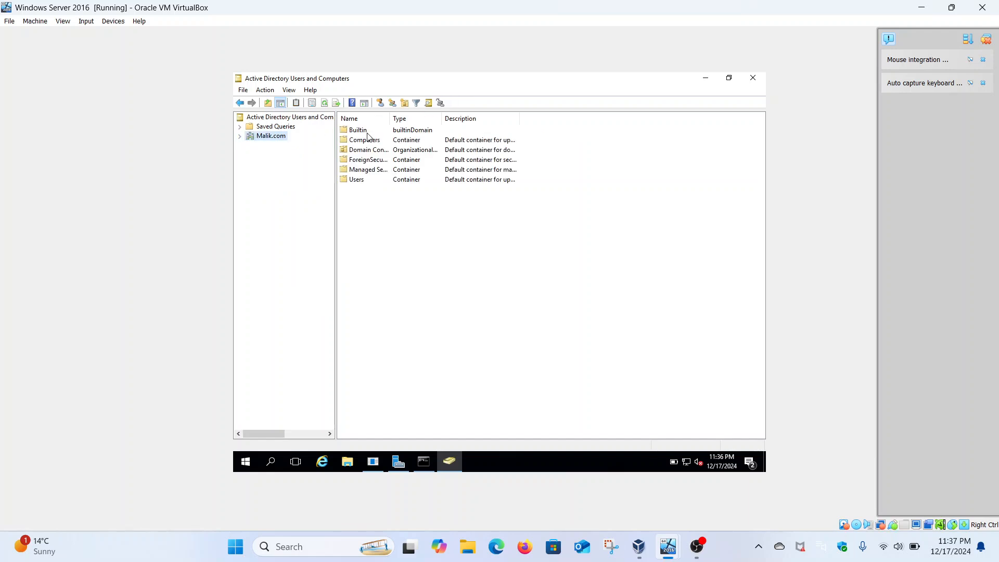
pyautogui.doubleClick(366, 142)
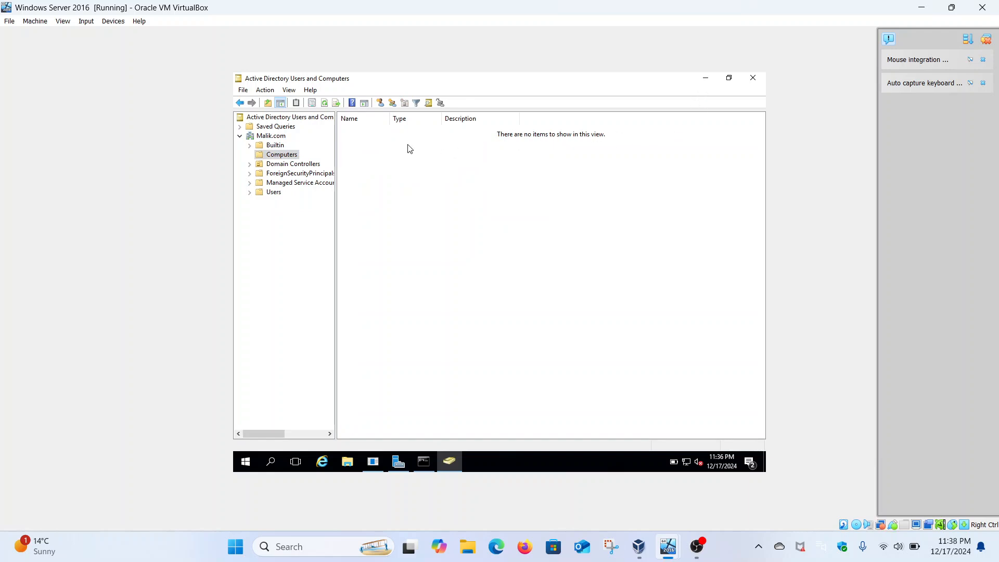
pyautogui.click(705, 79)
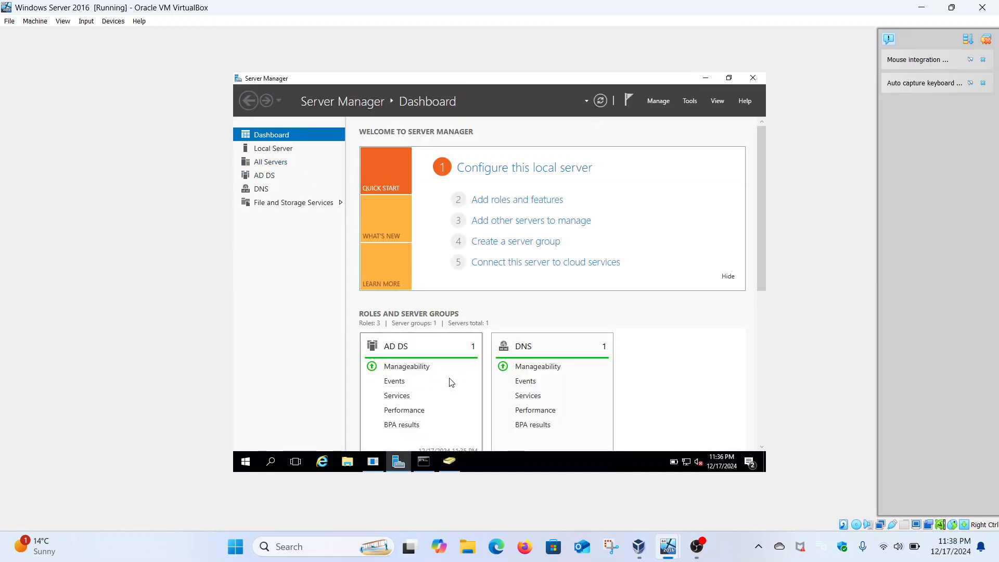
# Return to the Command Prompt output, copy the Ethernet adapter's first IPv6 address and highlight its IPv4 address.
pyautogui.click(425, 463)
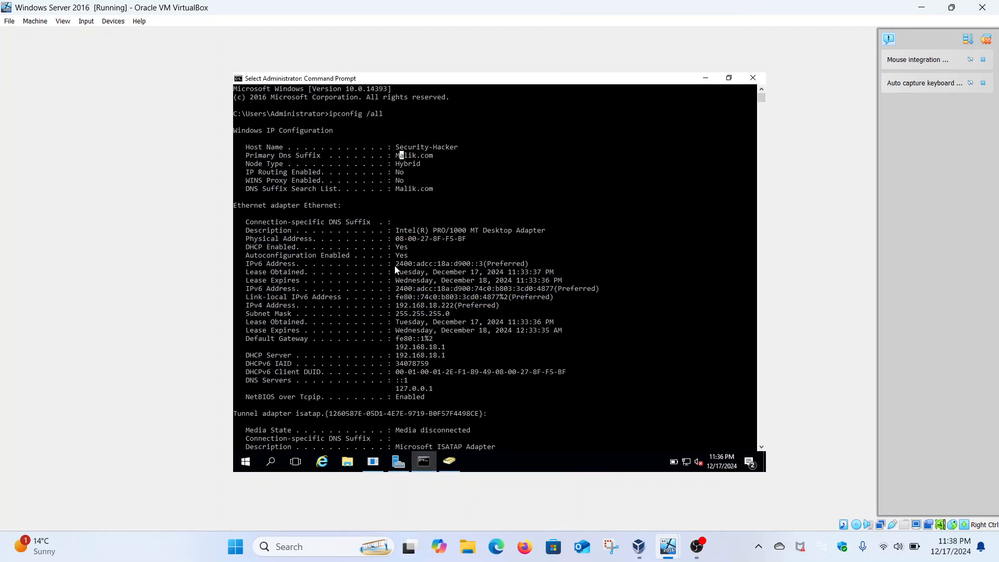
pyautogui.moveTo(395, 264); pyautogui.dragTo(482, 271)
pyautogui.hotkey('ctrl', 'c')
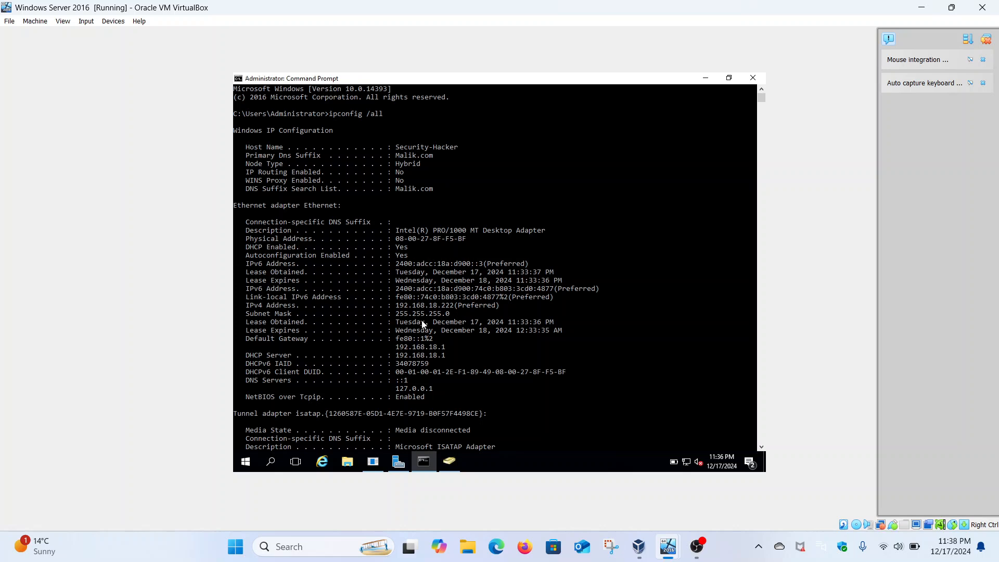
pyautogui.moveTo(397, 307); pyautogui.dragTo(457, 311)
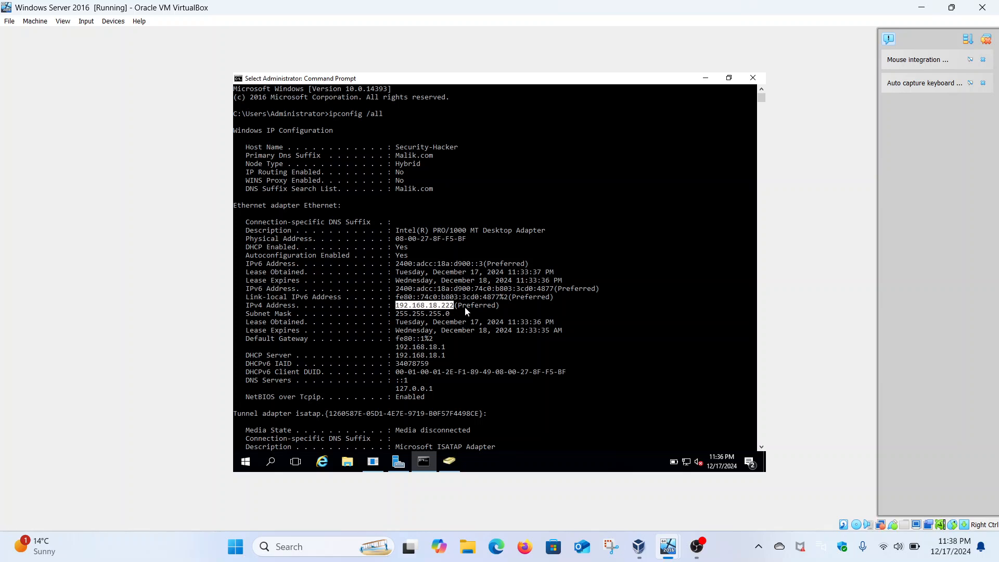
# Open Control Panel, maximize it and show its items as large icons.
pyautogui.click(246, 461)
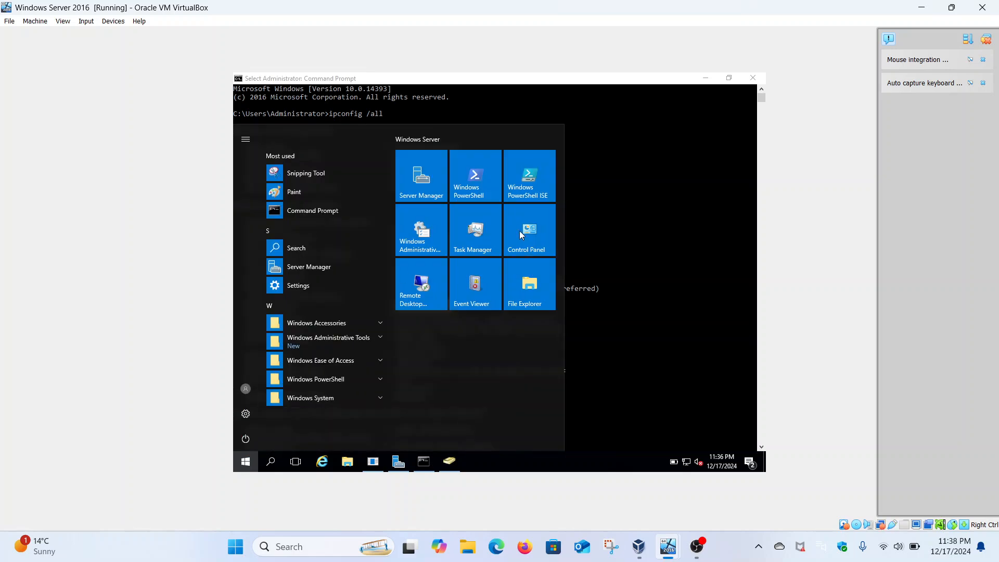
pyautogui.click(519, 231)
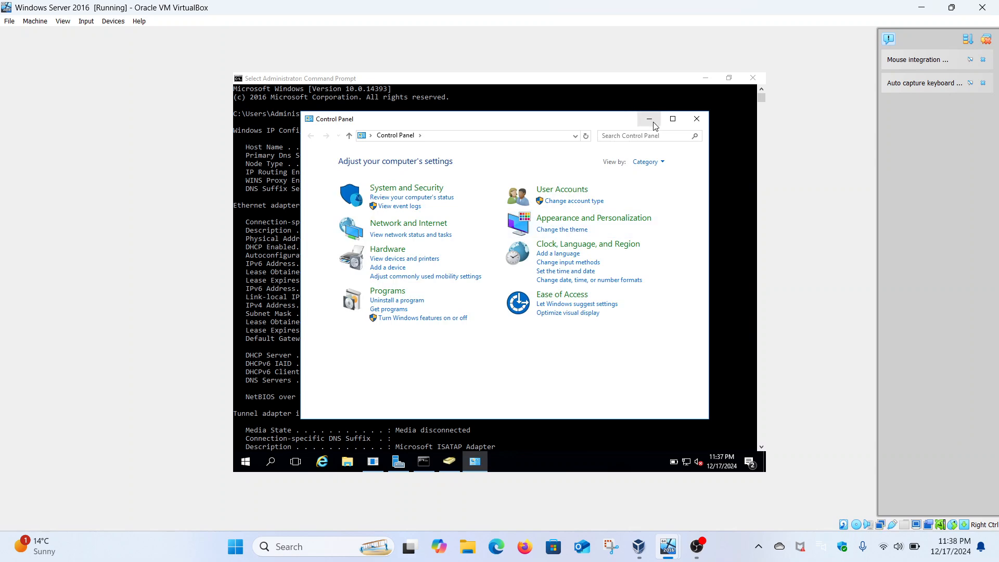
pyautogui.click(673, 119)
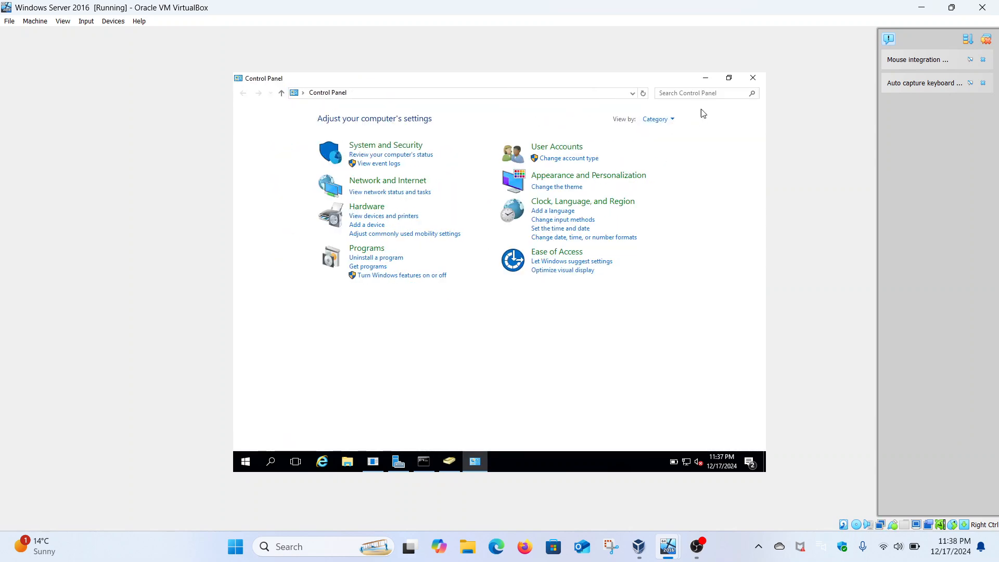
pyautogui.click(669, 121)
pyautogui.click(660, 149)
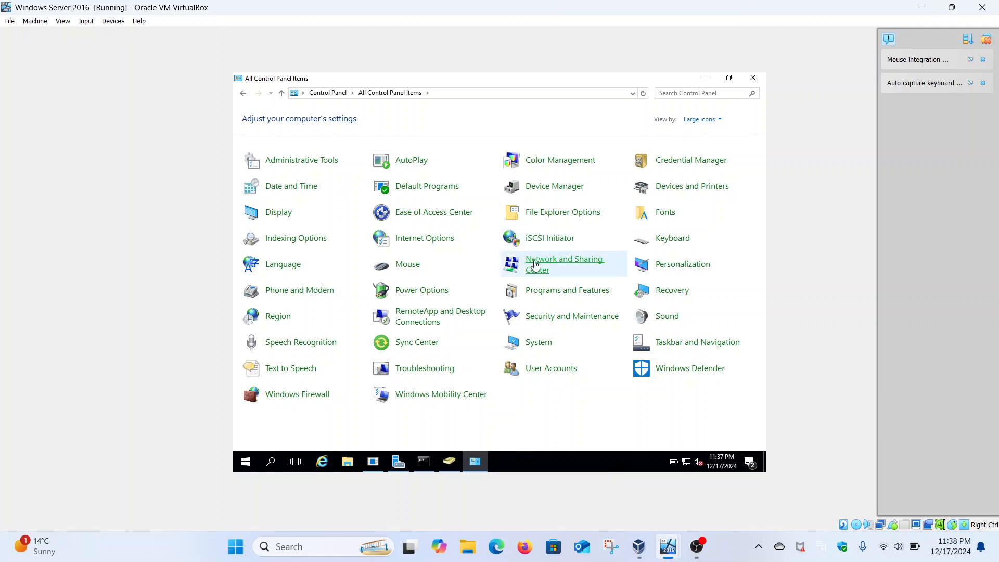
# Open the Internet Protocol Version 4 (TCP/IPv4) properties of the Ethernet connection through Network and Sharing Center.
pyautogui.click(538, 265)
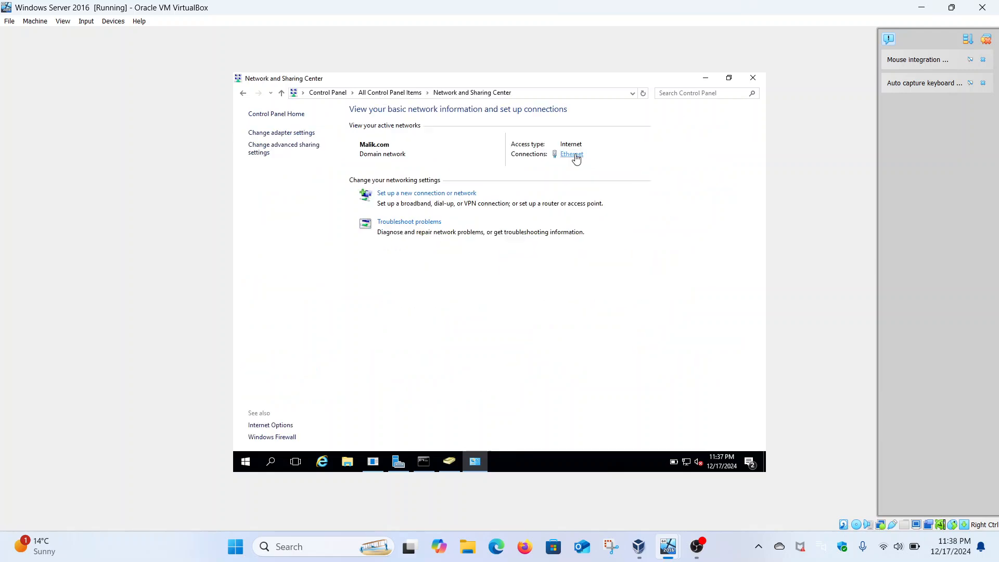
pyautogui.click(574, 155)
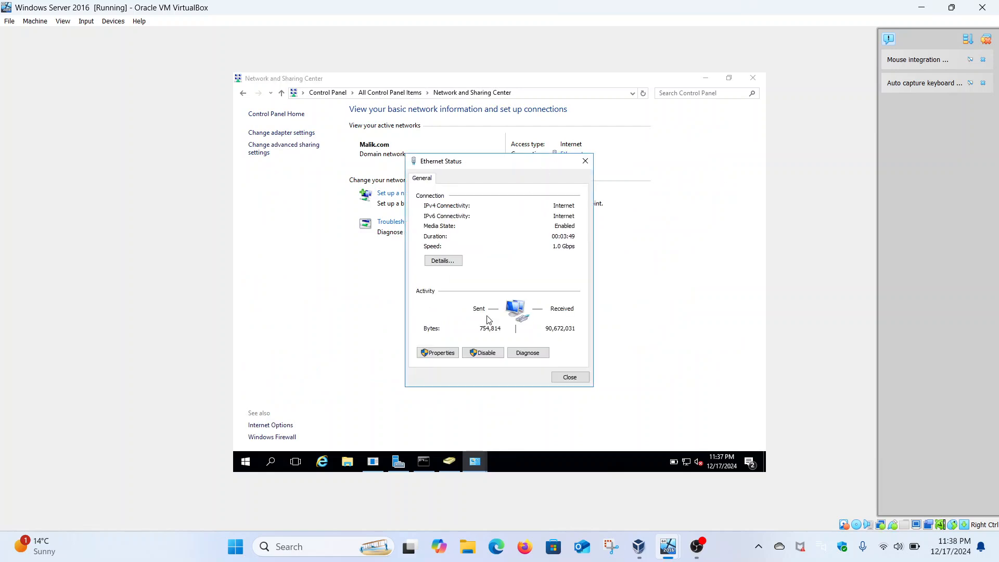
pyautogui.click(447, 353)
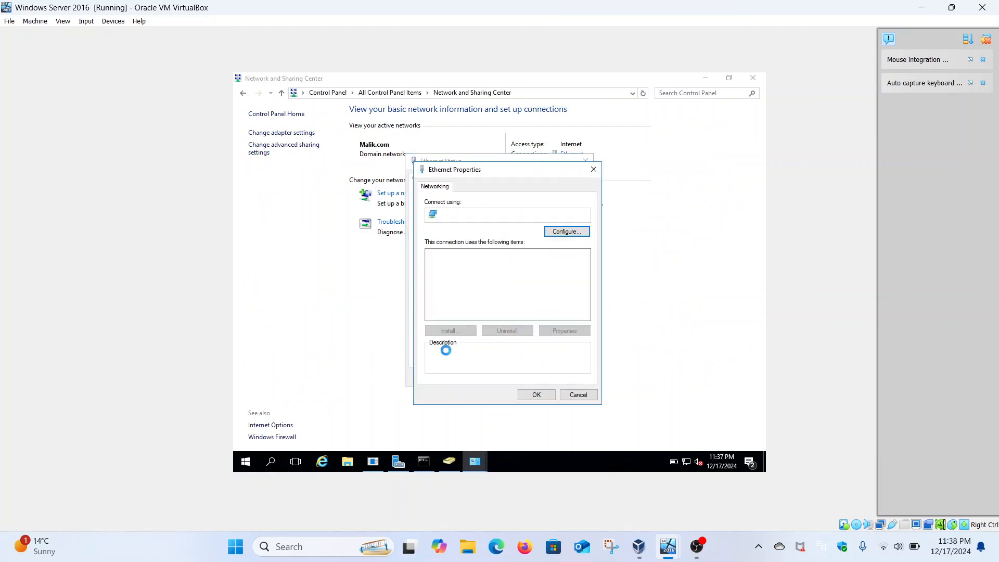
pyautogui.click(526, 282)
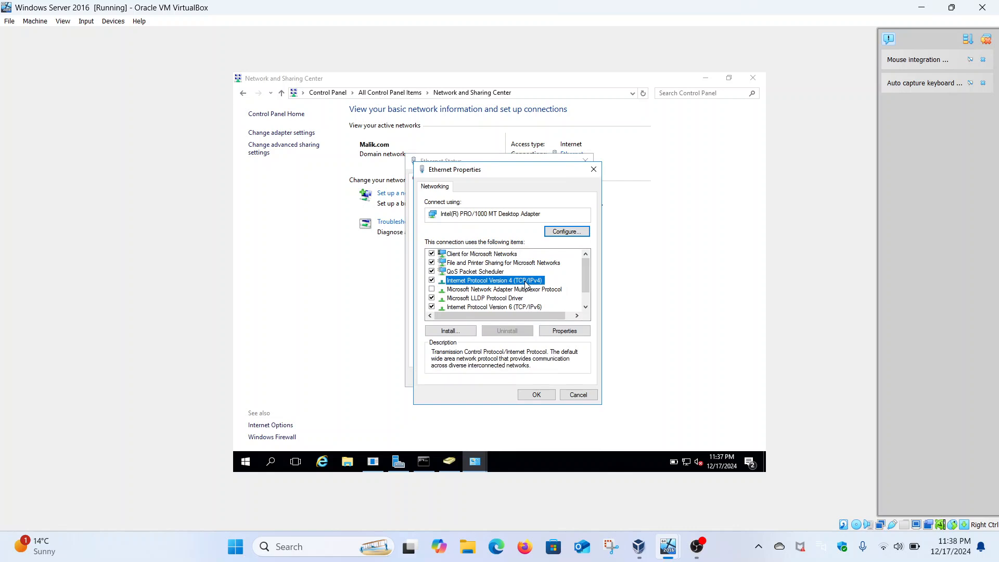
pyautogui.click(574, 333)
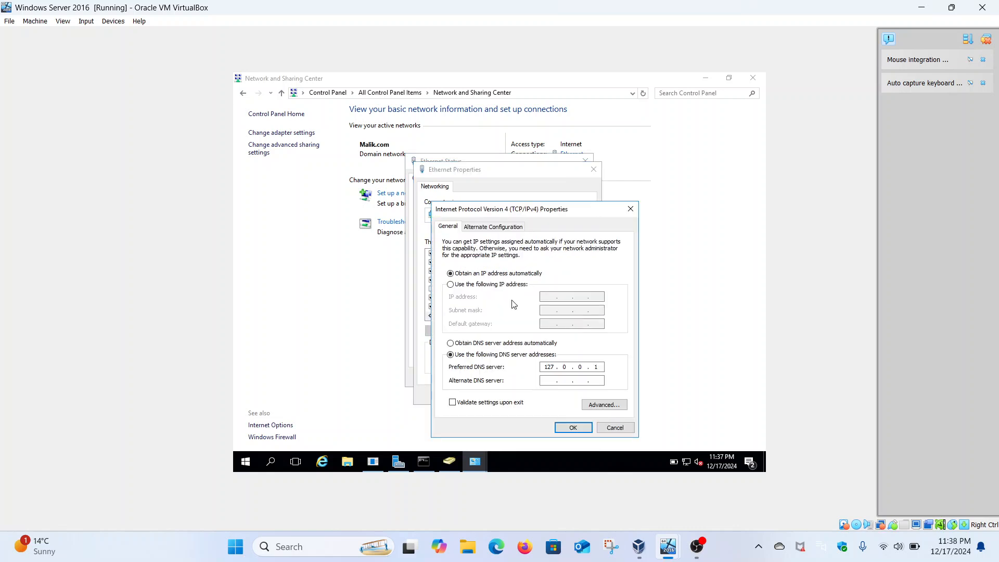
# Assign the static IP address 192.168.18.222 with subnet mask 255.255.255.0 and default gateway 192.168.18.1.
pyautogui.click(509, 285)
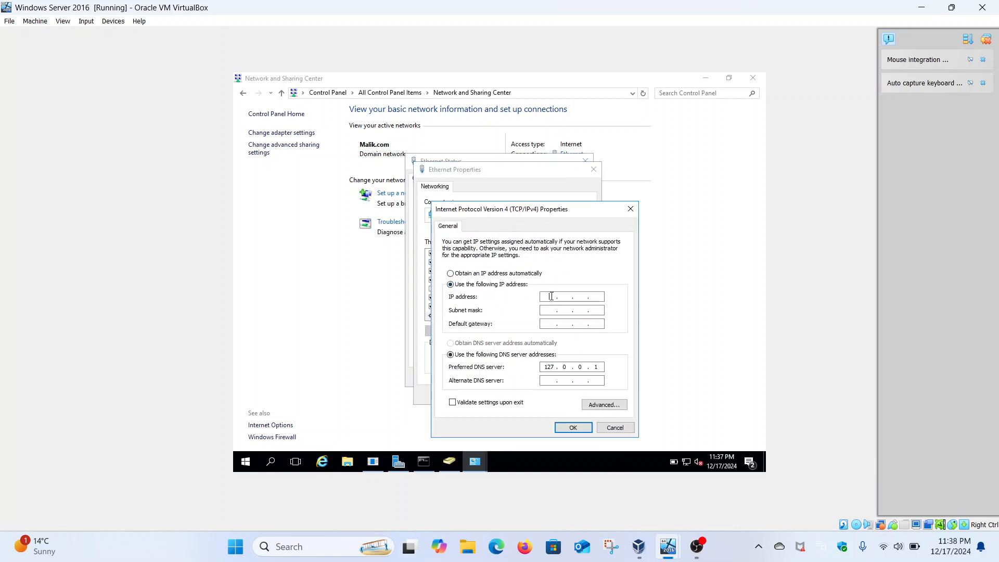
pyautogui.write('192')
pyautogui.write('168')
pyautogui.write('222')
pyautogui.click(549, 310)
pyautogui.click(550, 322)
pyautogui.write('19')
# Replace the preferred DNS server with 192.168.18.222 and apply the IPv4 settings.
pyautogui.click(602, 366)
pyautogui.press('BackSpace')
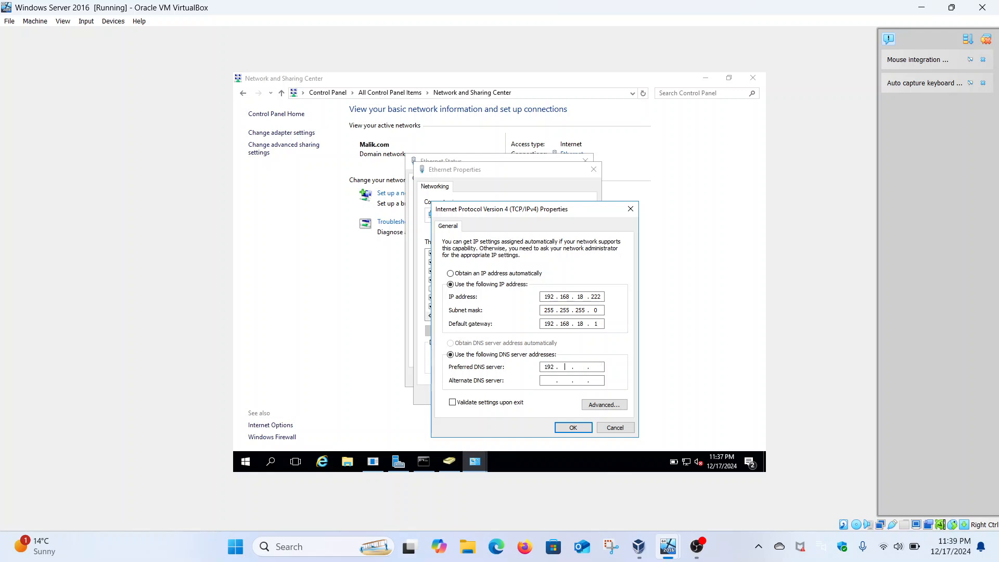
pyautogui.write('168 . 18 . 222')
pyautogui.click(571, 428)
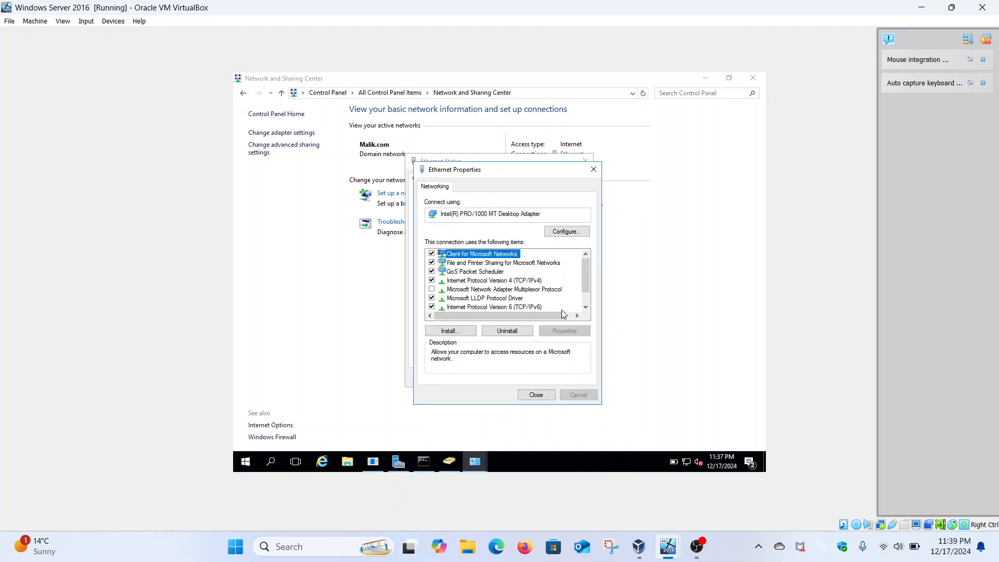
# Open the Internet Protocol Version 6 (TCP/IPv6) properties of the Ethernet connection and choose to use a manually specified IPv6 address.
pyautogui.click(540, 307)
pyautogui.click(565, 331)
pyautogui.click(493, 286)
pyautogui.click(567, 295)
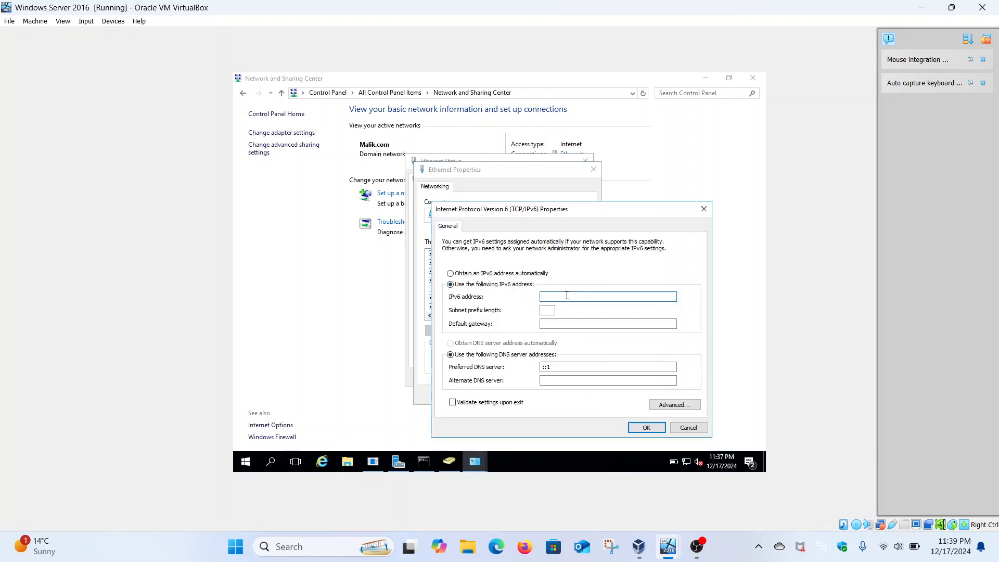
pyautogui.write('2400:adc:18a:d900::3')
pyautogui.press('BackSpace')
pyautogui.press('BackSpace')
pyautogui.press('BackSpace')
pyautogui.press('BackSpace')
pyautogui.press('BackSpace')
pyautogui.press('BackSpace')
pyautogui.press('BackSpace')
pyautogui.press('BackSpace')
pyautogui.press('BackSpace')
pyautogui.press('BackSpace')
pyautogui.press('BackSpace')
pyautogui.press('BackSpace')
pyautogui.press('BackSpace')
pyautogui.press('BackSpace')
pyautogui.press('BackSpace')
pyautogui.press('BackSpace')
pyautogui.press('BackSpace')
pyautogui.press('BackSpace')
pyautogui.press('BackSpace')
pyautogui.press('BackSpace')
pyautogui.click(423, 461)
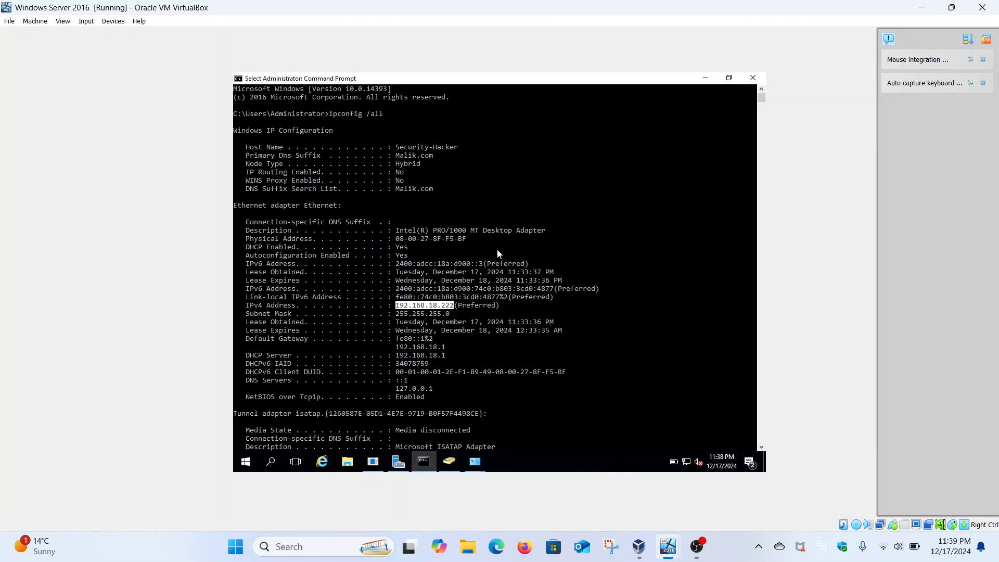
pyautogui.click(394, 281)
pyautogui.moveTo(396, 284); pyautogui.dragTo(397, 291)
pyautogui.click(398, 291)
pyautogui.moveTo(397, 290); pyautogui.dragTo(553, 291)
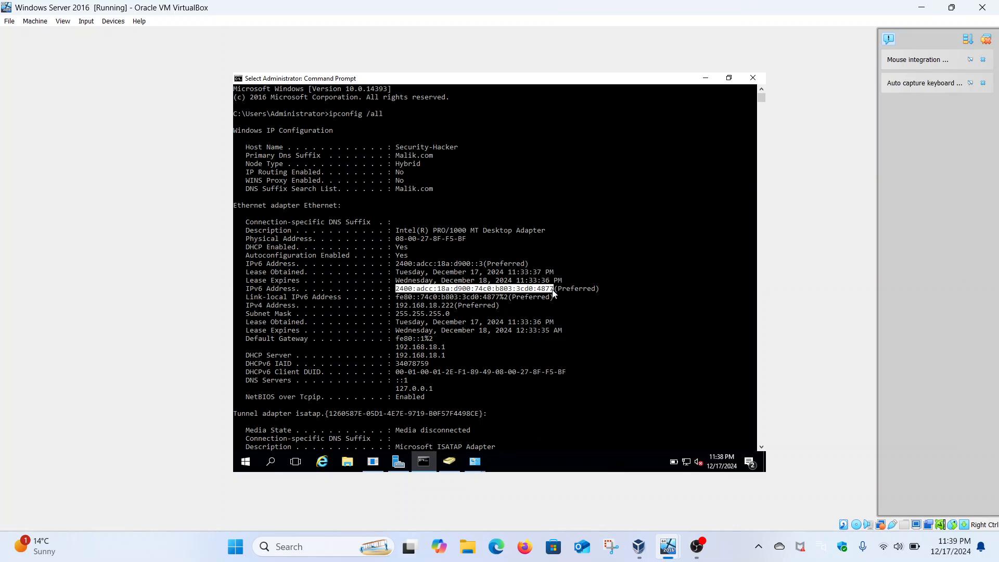
pyautogui.hotkey('ctrl', 'c')
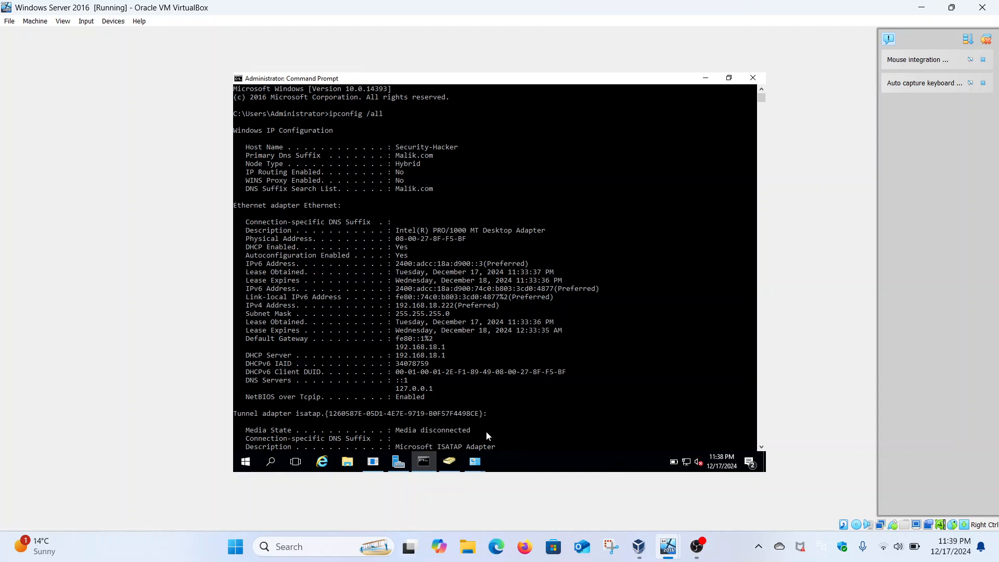
# Set the static IPv6 address to 2400:adcc:18a:d900:74c0:b803:3cd0:4877 with a subnet prefix length of 64.
pyautogui.click(476, 462)
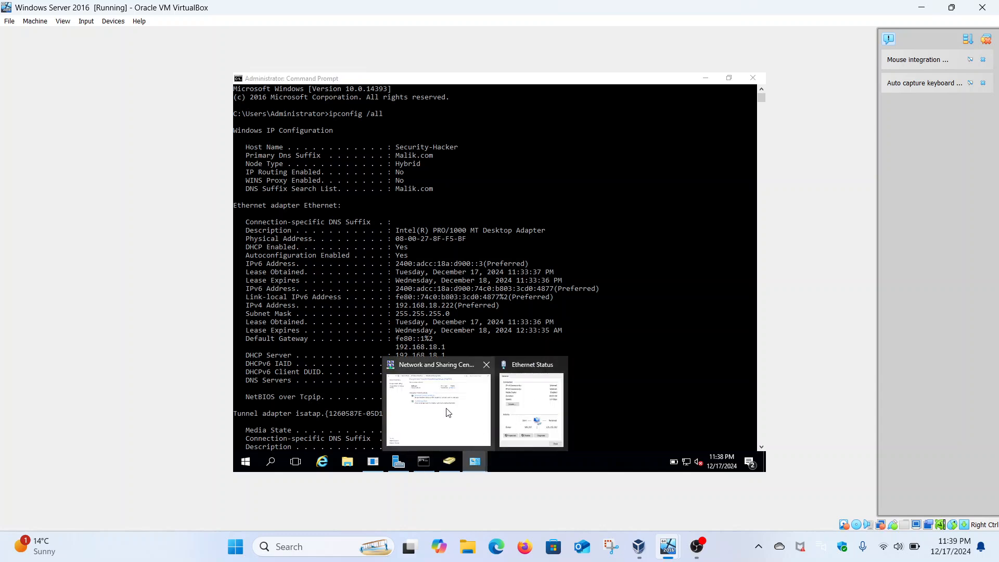
pyautogui.click(518, 416)
pyautogui.click(580, 296)
pyautogui.hotkey('ctrl', 'v')
pyautogui.click(547, 311)
pyautogui.write('64')
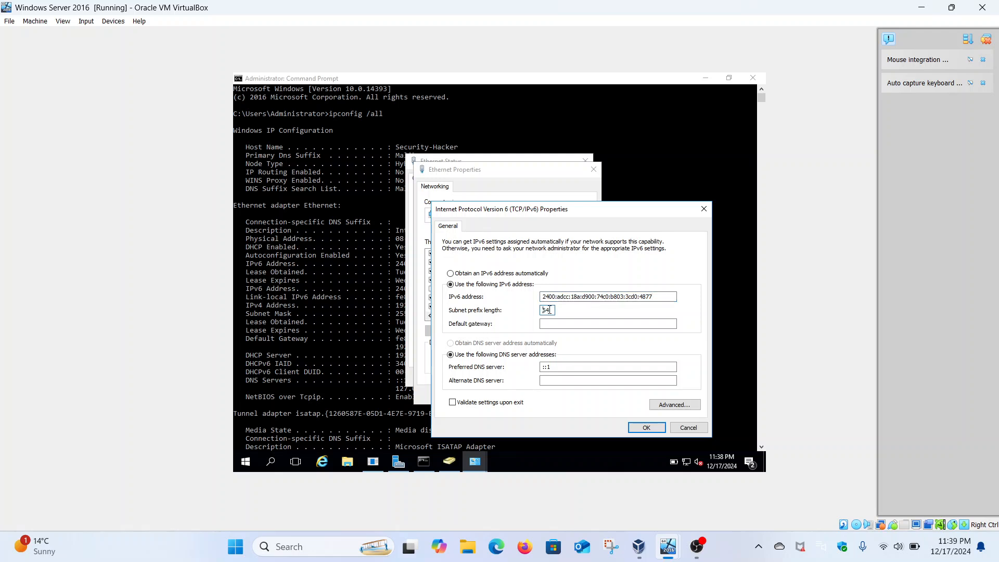
# Copy 2400:adcc:18a:d900::3 from the ipconfig output and enter it as the IPv6 default gateway.
pyautogui.click(568, 324)
pyautogui.click(424, 465)
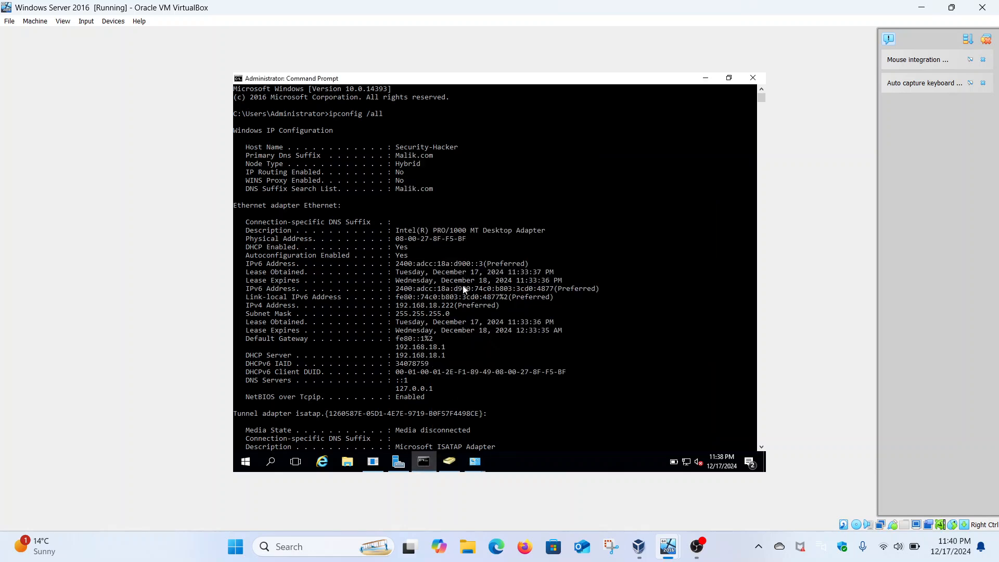
pyautogui.moveTo(398, 265); pyautogui.dragTo(481, 268)
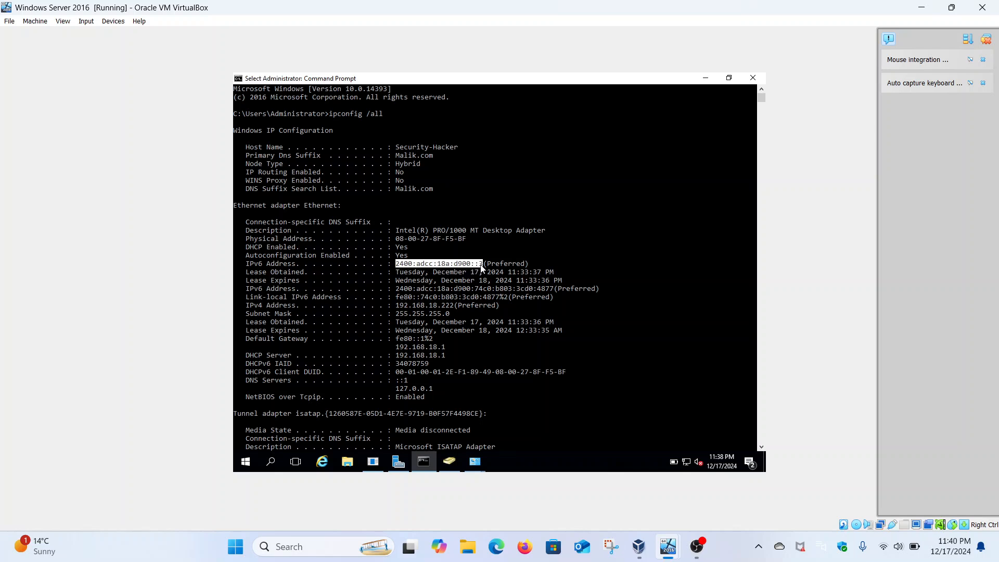
pyautogui.rightClick(480, 268)
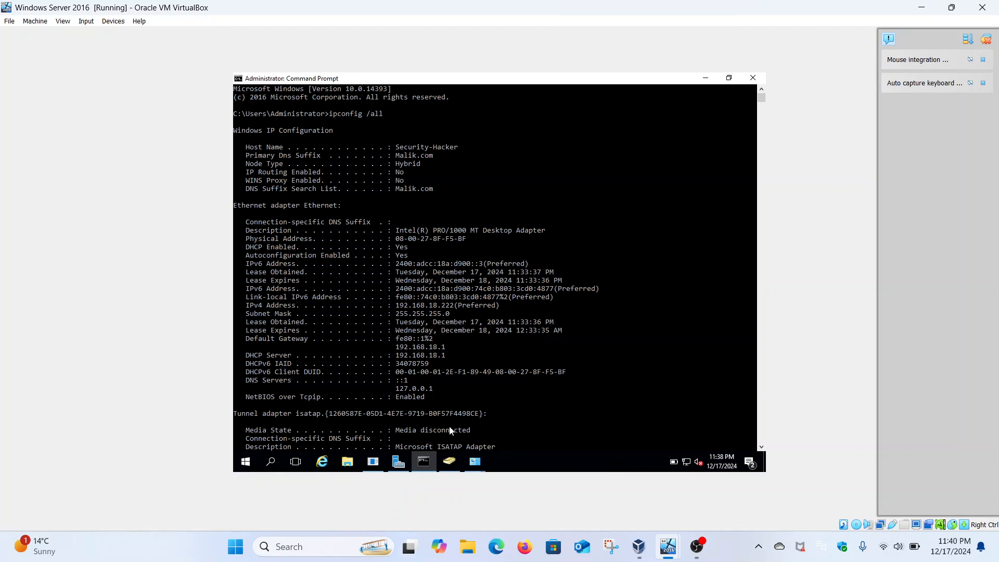
pyautogui.click(474, 461)
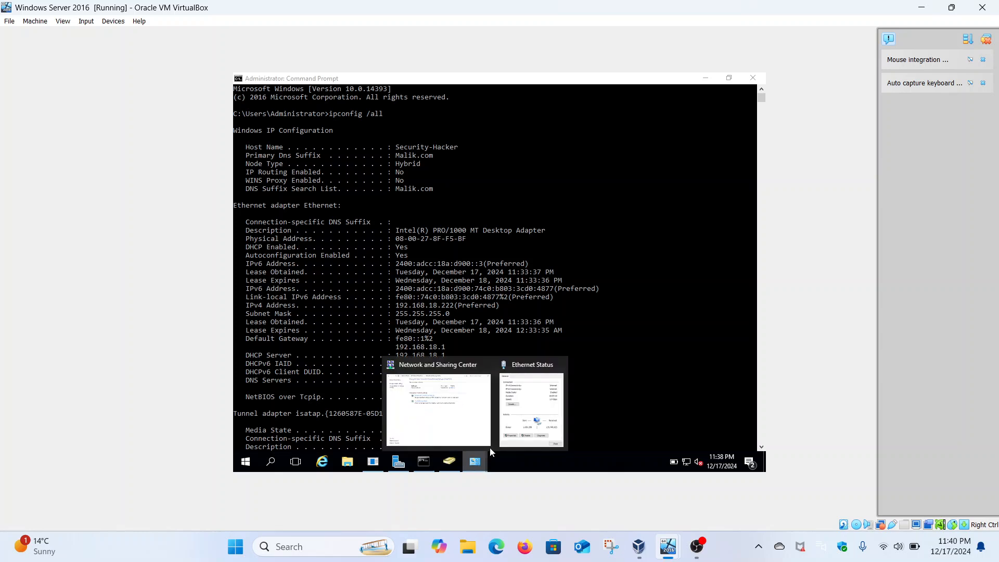
pyautogui.click(526, 426)
pyautogui.hotkey('ctrl', 'v')
# Replace the preferred IPv6 DNS server with 2400:adcc:18a:d900::3, apply the settings and close the Ethernet dialogs.
pyautogui.click(570, 367)
pyautogui.press('BackSpace')
pyautogui.hotkey('ctrl', 'v')
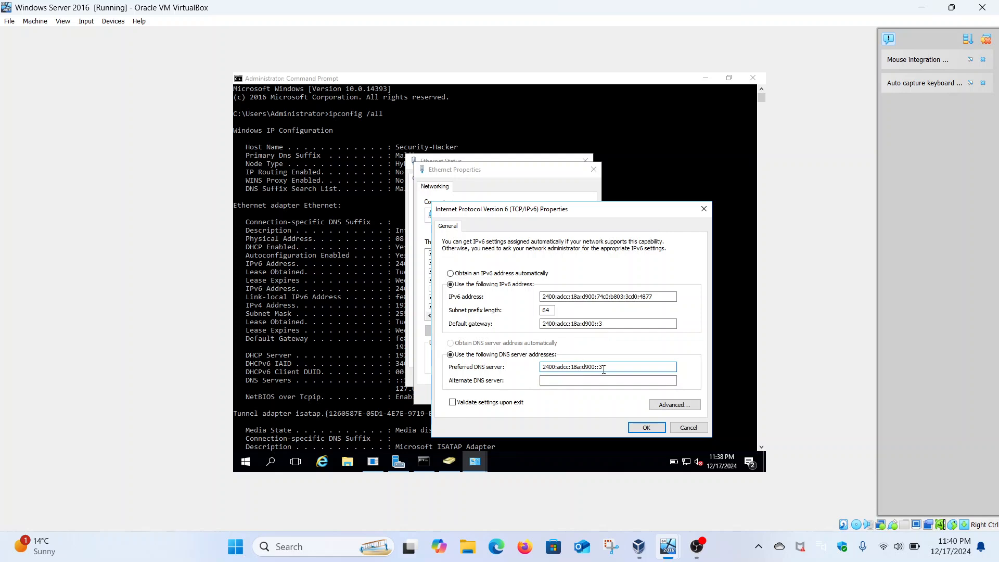
pyautogui.hotkey('ctrl', 'z')
pyautogui.hotkey('ctrl', 'v')
pyautogui.moveTo(603, 368); pyautogui.dragTo(543, 371)
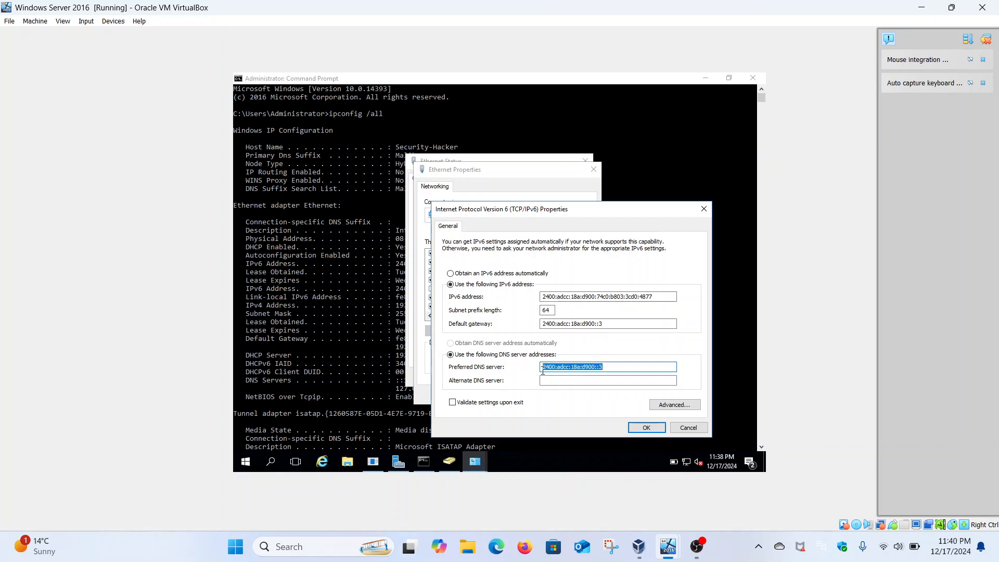
pyautogui.click(543, 370)
pyautogui.click(647, 428)
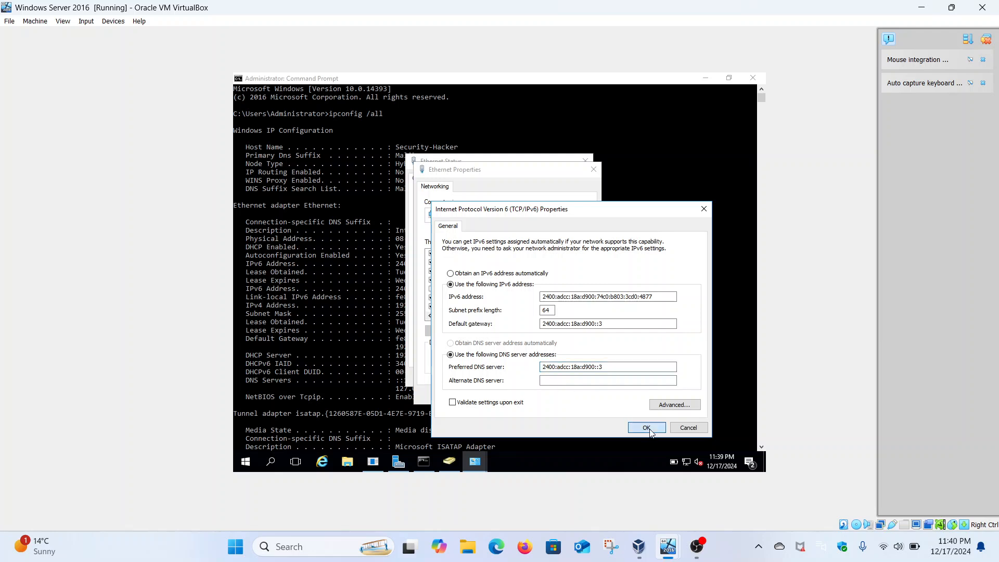
pyautogui.click(542, 396)
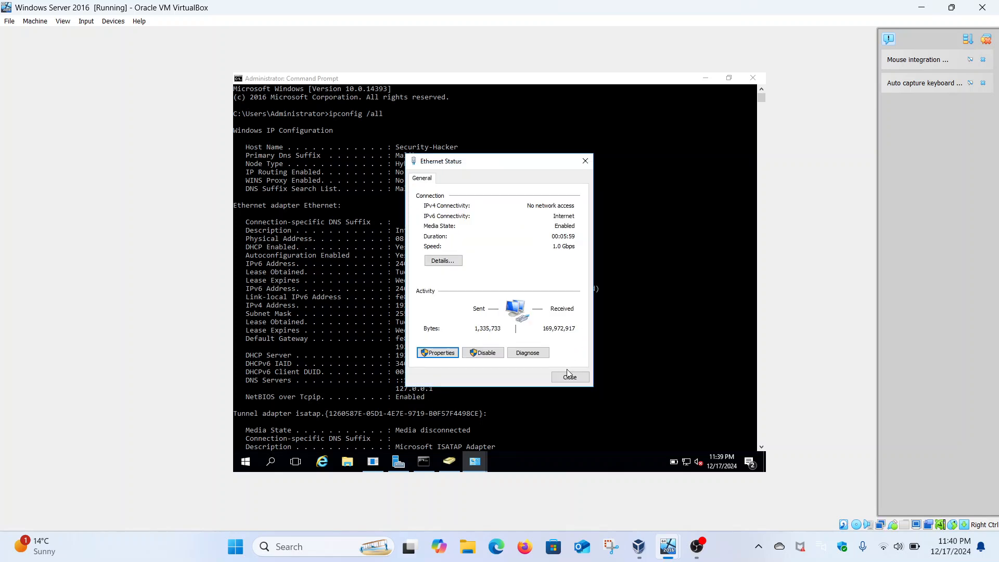
pyautogui.click(568, 376)
# Ping the domain malik.com from the server's Command Prompt to test name resolution.
pyautogui.scroll(-12, 457, 358)
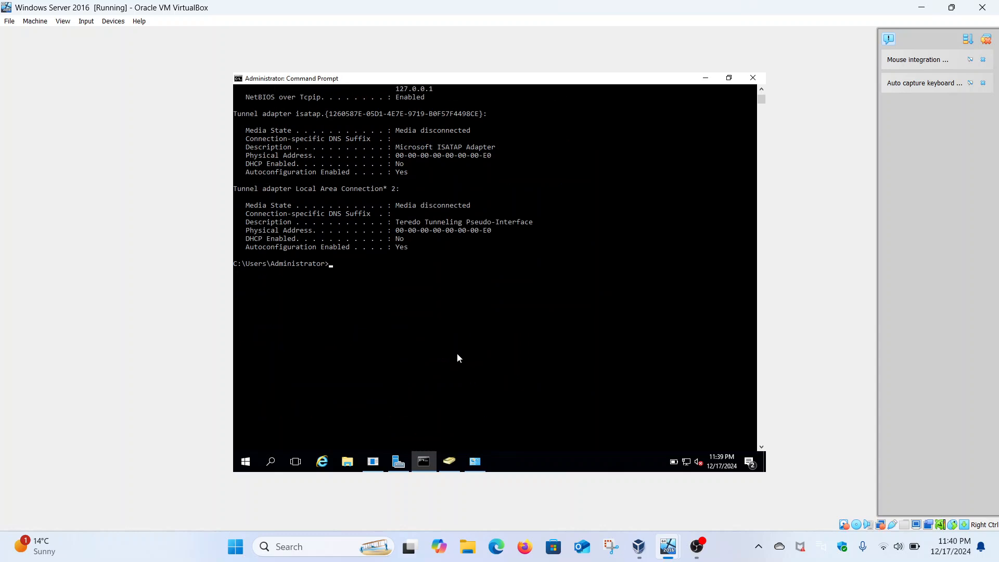
pyautogui.write('ping malik.com')
pyautogui.press('Return')
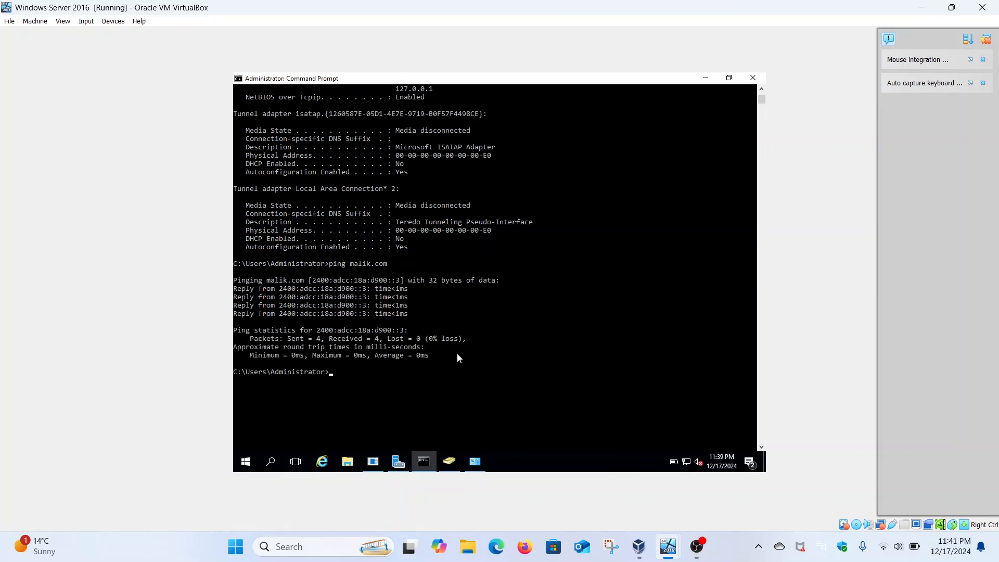
# Look up the server's host name in the ipconfig output and ping security-hacker.
pyautogui.scroll(15, 458, 358)
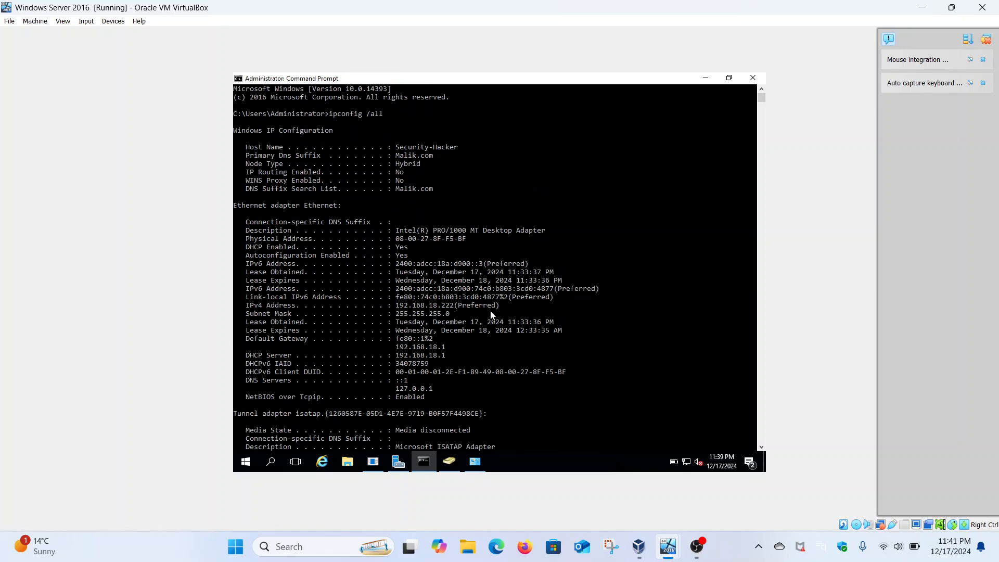
pyautogui.scroll(-15, 490, 315)
pyautogui.write('pi')
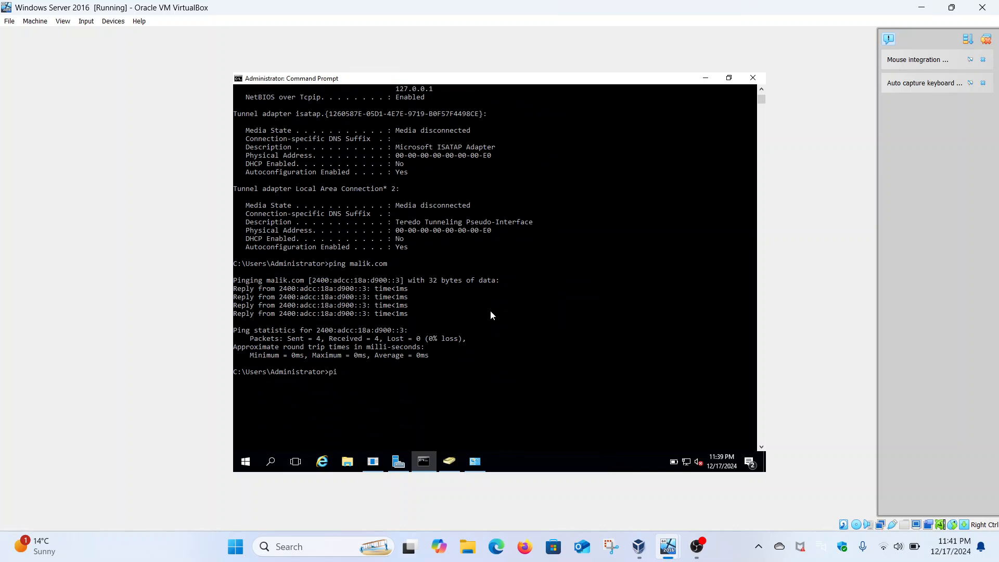
pyautogui.write('ng security-hacker')
pyautogui.press('Return')
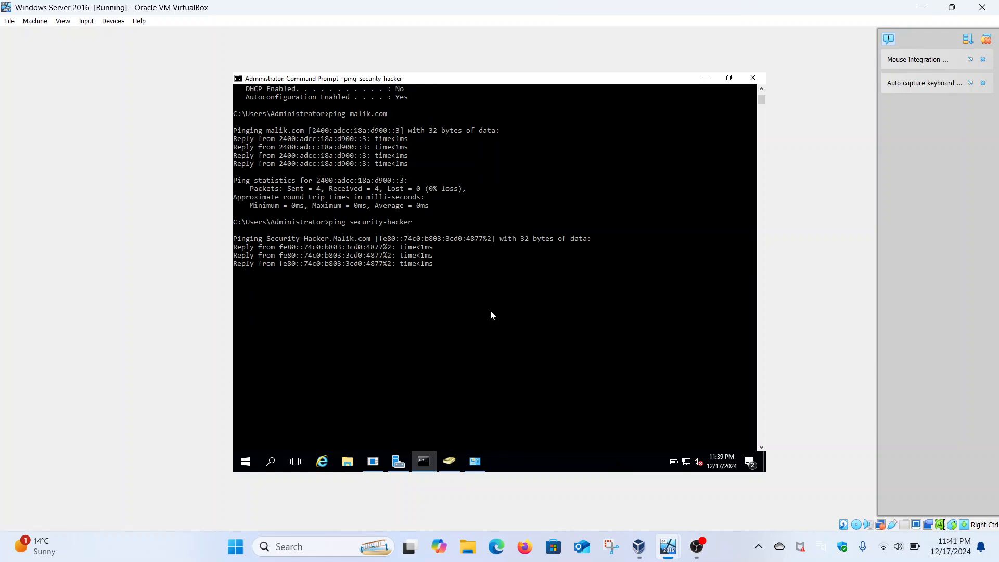
# Ping the server's static IPv4 address 192.168.18.222.
pyautogui.write('ping 192.168')
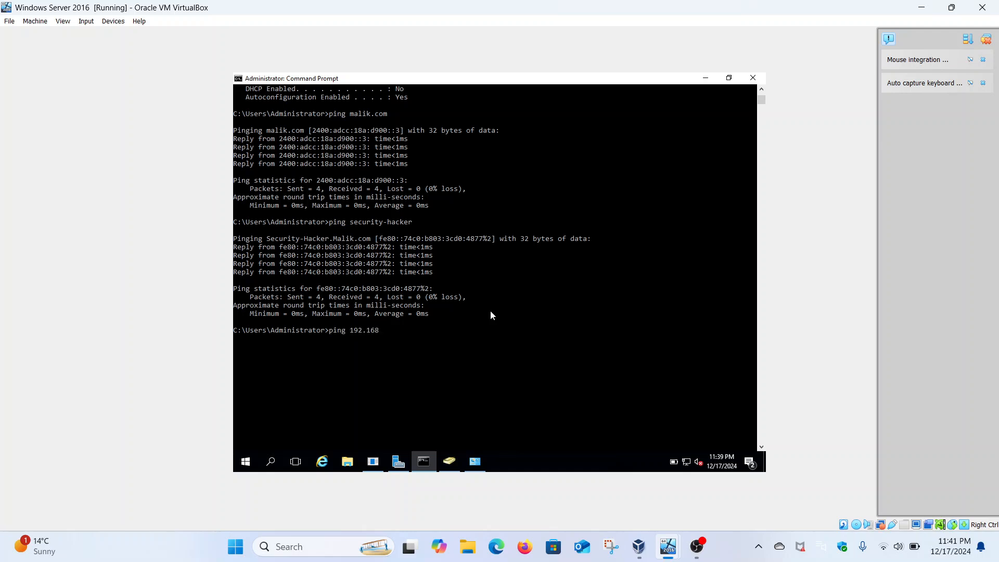
pyautogui.write('.18.222')
pyautogui.press('Return')
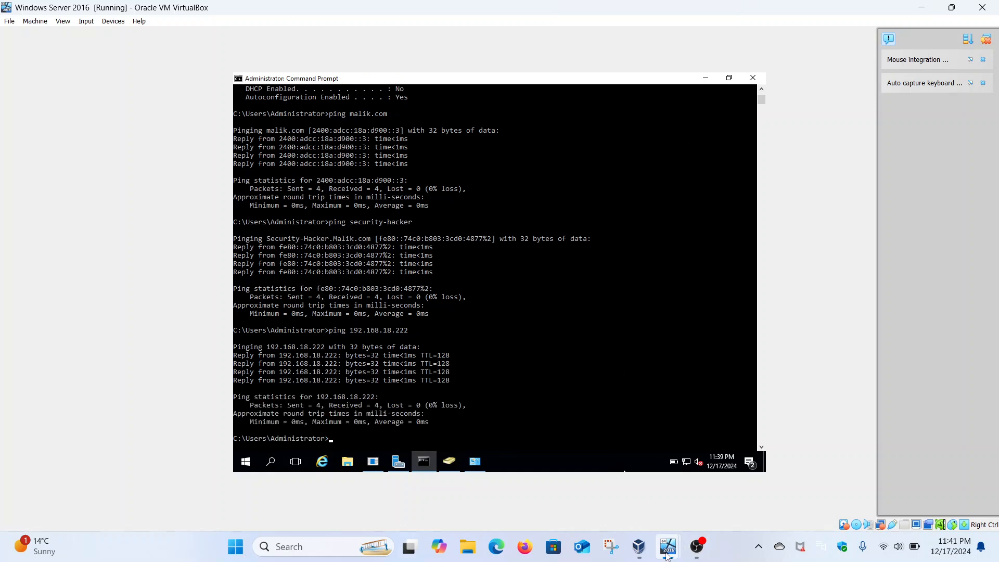
# Switch to the Windows 10 virtual machine, open Command Prompt as administrator and maximize it.
pyautogui.moveTo(677, 547)
pyautogui.click(713, 489)
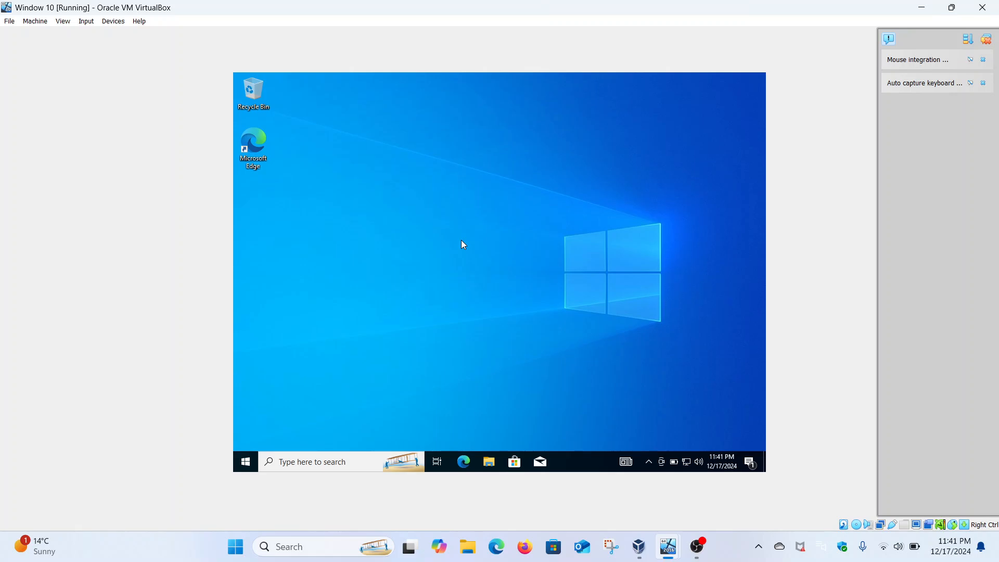
pyautogui.click(245, 461)
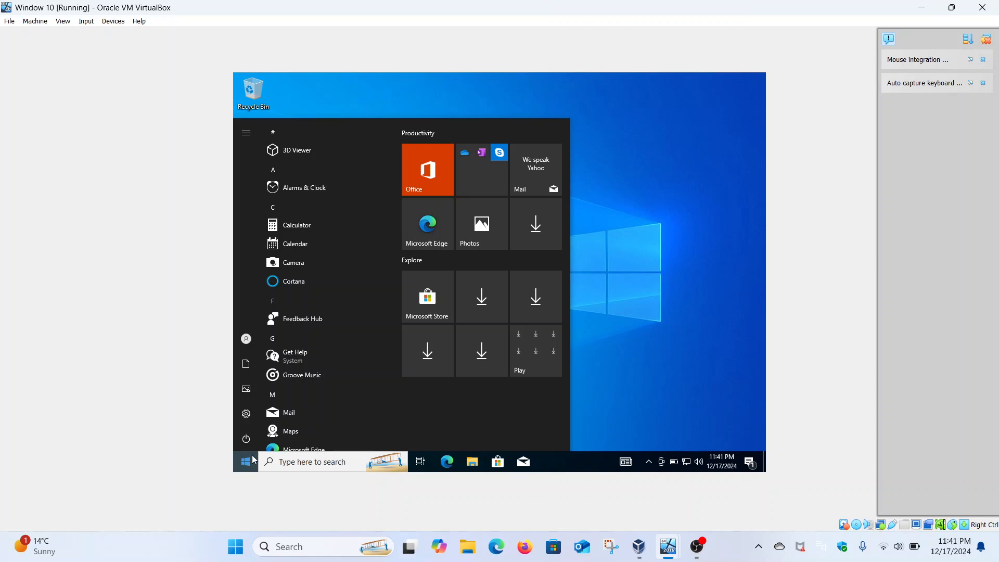
pyautogui.click(317, 461)
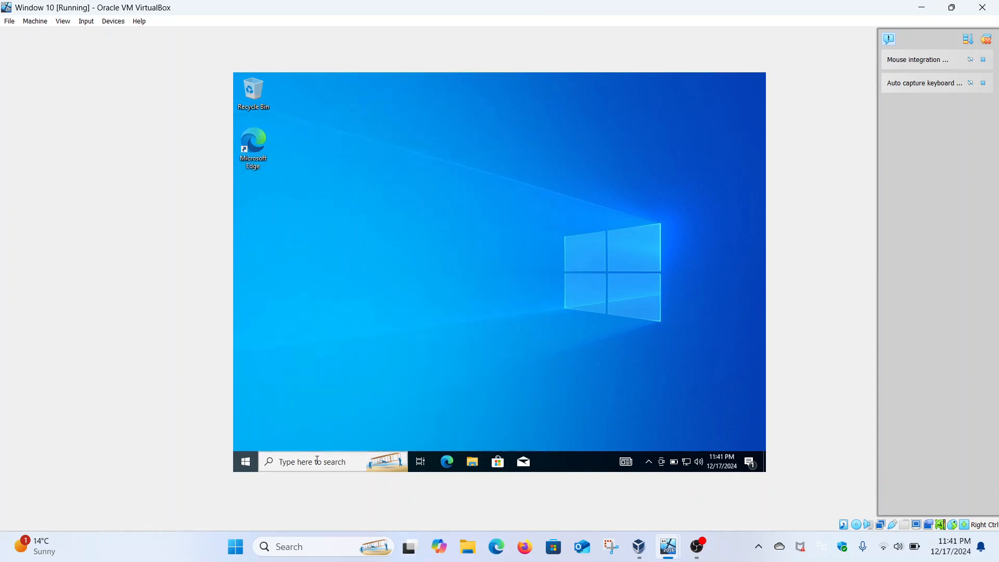
pyautogui.write('cmd')
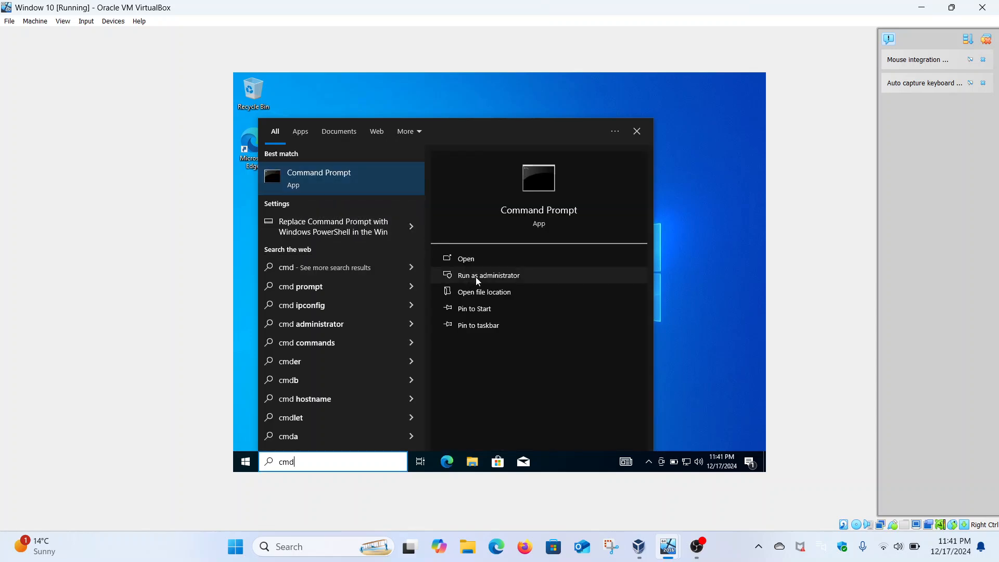
pyautogui.click(476, 277)
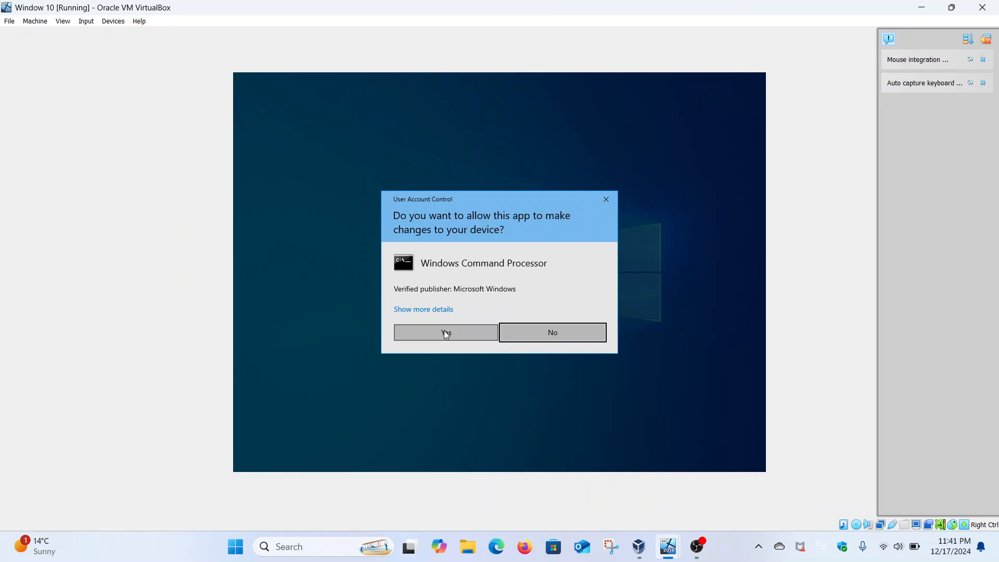
pyautogui.click(446, 334)
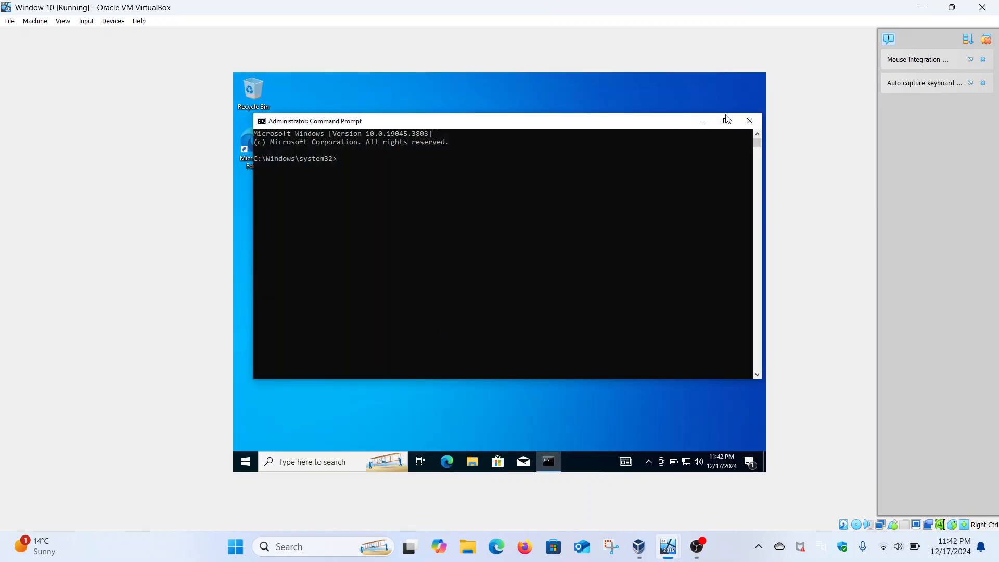
pyautogui.click(726, 122)
# Display the Windows 10 client's full network configuration with ipconfig /all.
pyautogui.write('ipconfig /all')
pyautogui.press('Return')
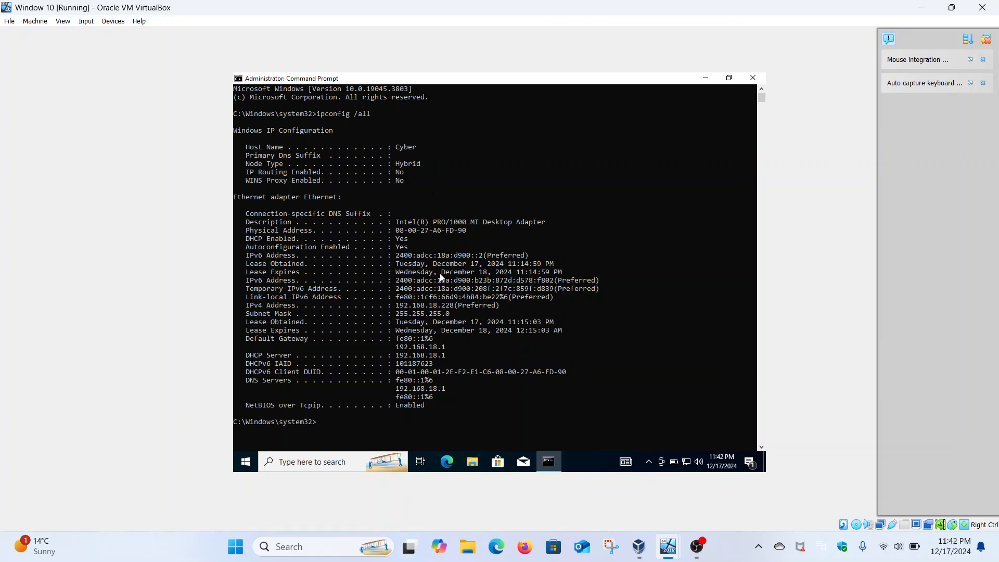
# Examine the Windows 10 client's IPv6, temporary IPv6 and IPv4 addresses in the ipconfig output.
pyautogui.moveTo(397, 254); pyautogui.dragTo(481, 257)
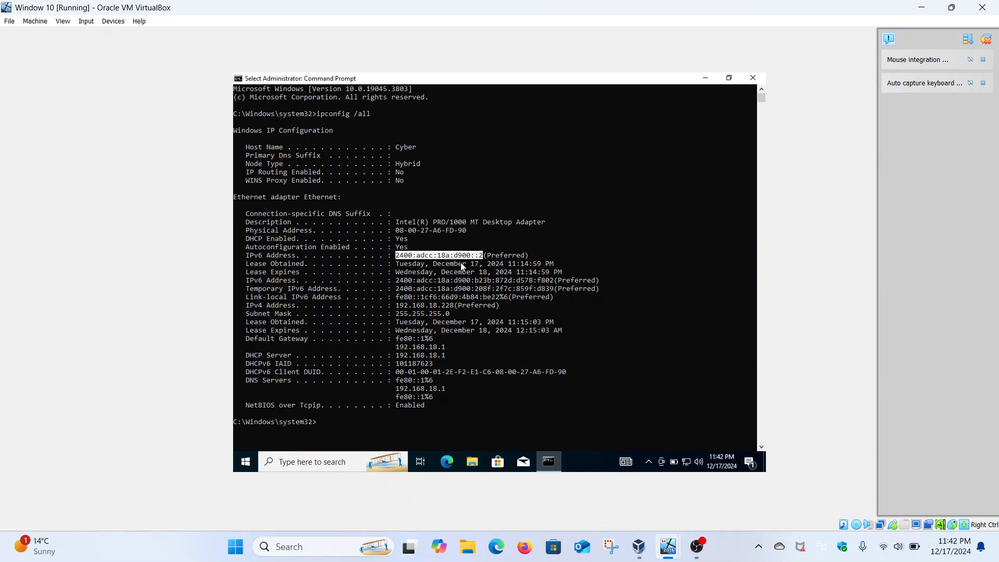
pyautogui.click(398, 281)
pyautogui.moveTo(399, 283); pyautogui.dragTo(551, 282)
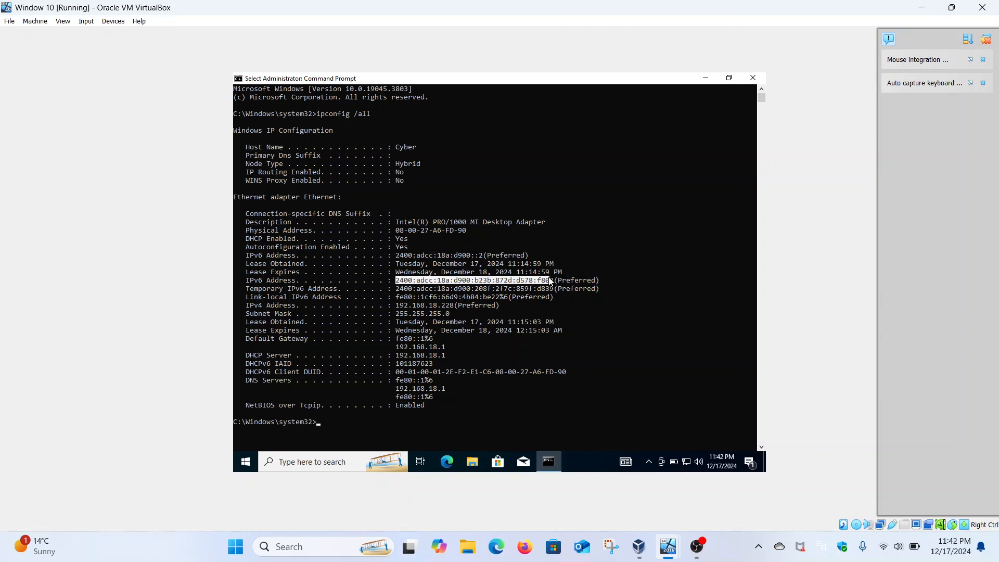
pyautogui.click(464, 289)
pyautogui.moveTo(399, 289); pyautogui.dragTo(547, 283)
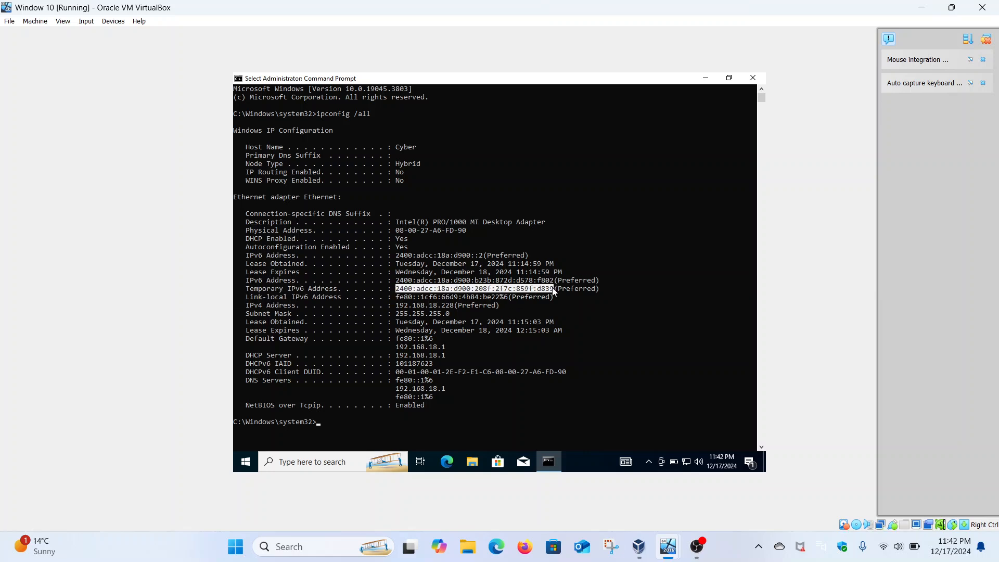
pyautogui.click(468, 290)
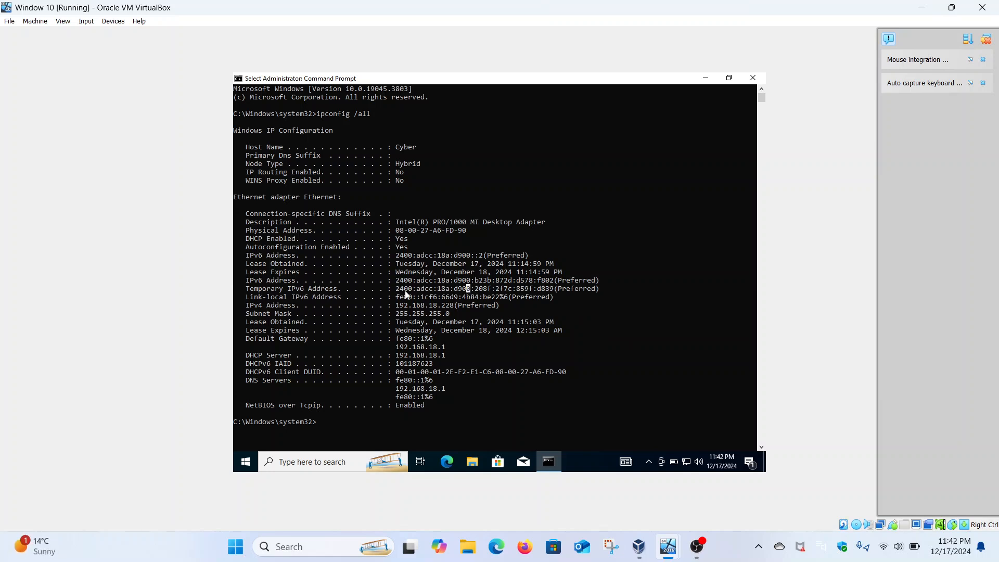
pyautogui.scroll(-2, 405, 291)
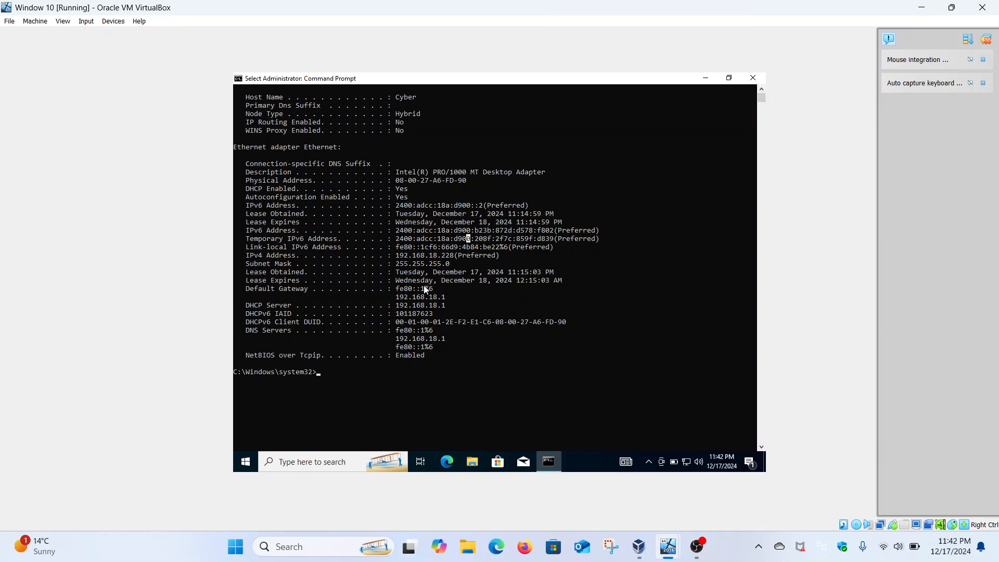
pyautogui.moveTo(396, 256); pyautogui.dragTo(457, 258)
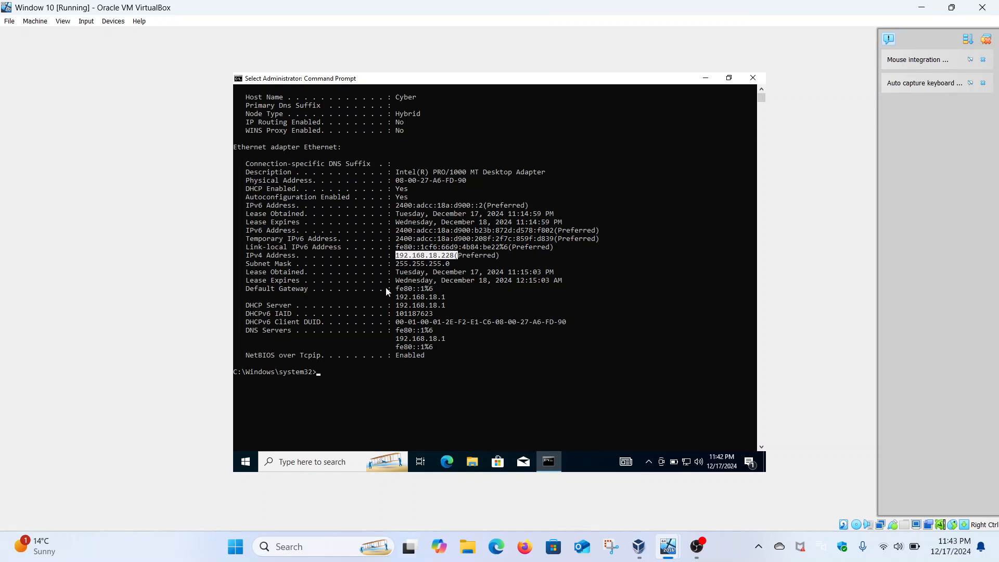
# Ping the server's static IPv4 address 192.168.18.222 from the Windows 10 client.
pyautogui.click(341, 379)
pyautogui.write('ping 192')
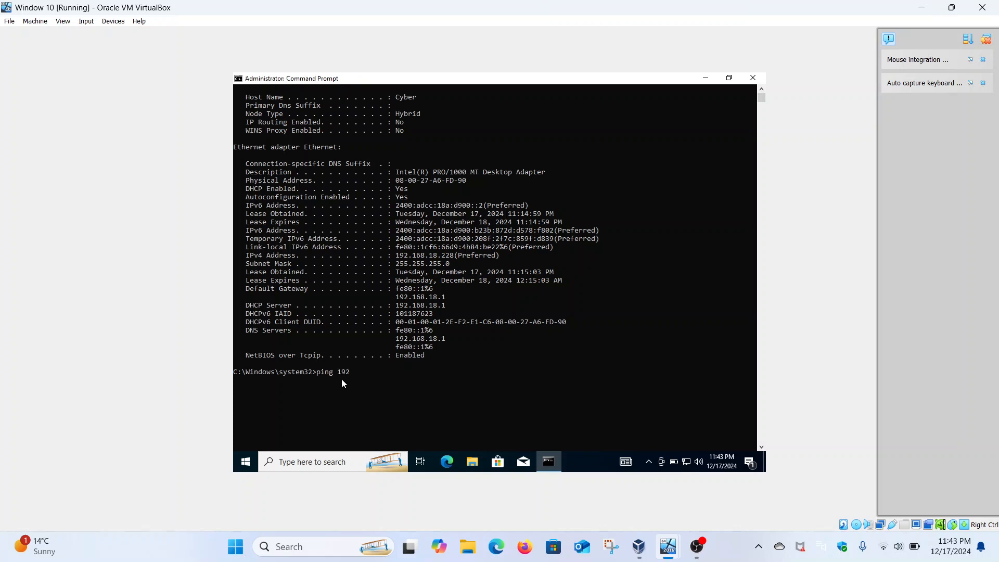
pyautogui.write('.168.18.222')
pyautogui.press('Return')
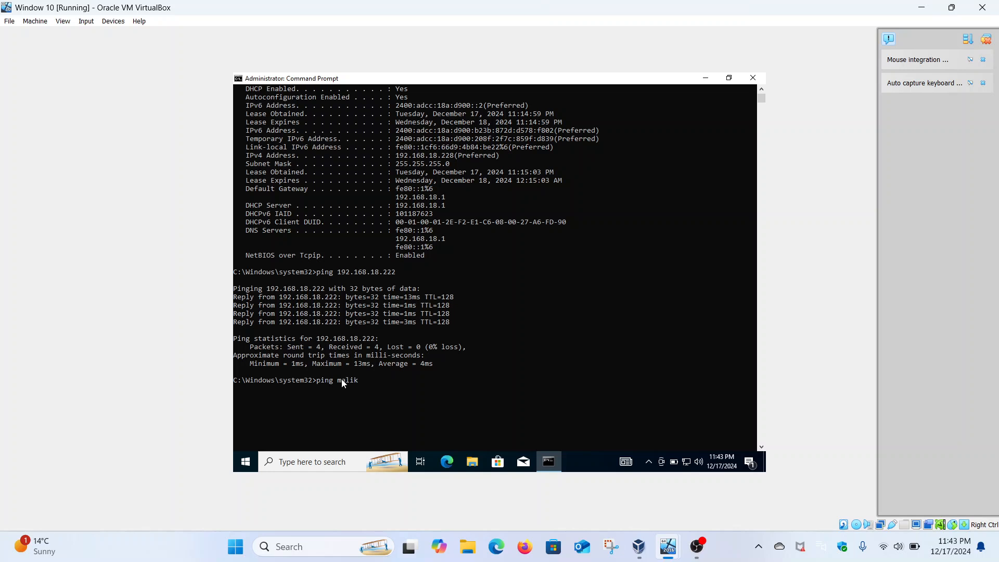
# Ping the domain malik.com and the server's host name security-hacker, and review the replies.
pyautogui.write('.com')
pyautogui.press('Return')
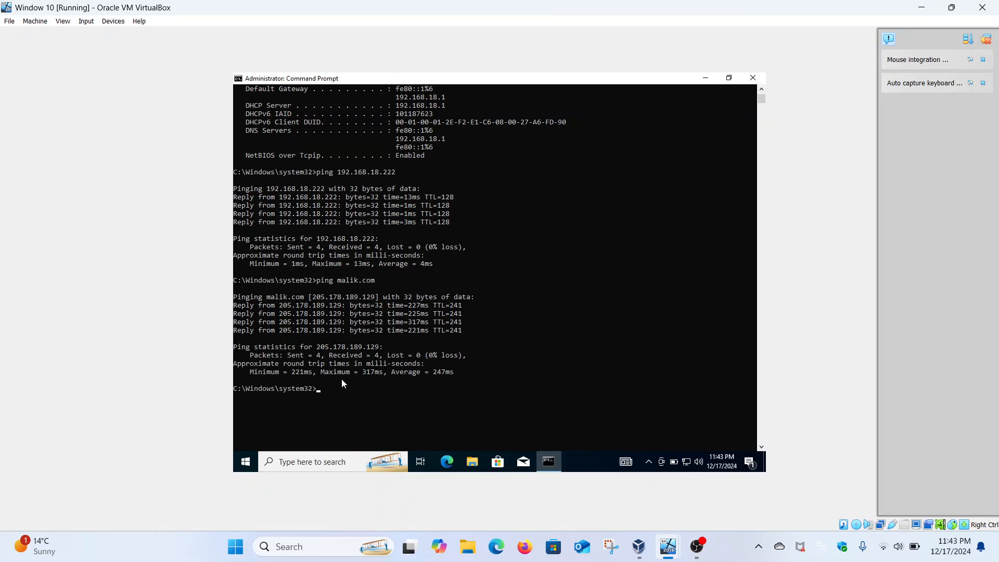
pyautogui.write('ping security-hacker')
pyautogui.press('Return')
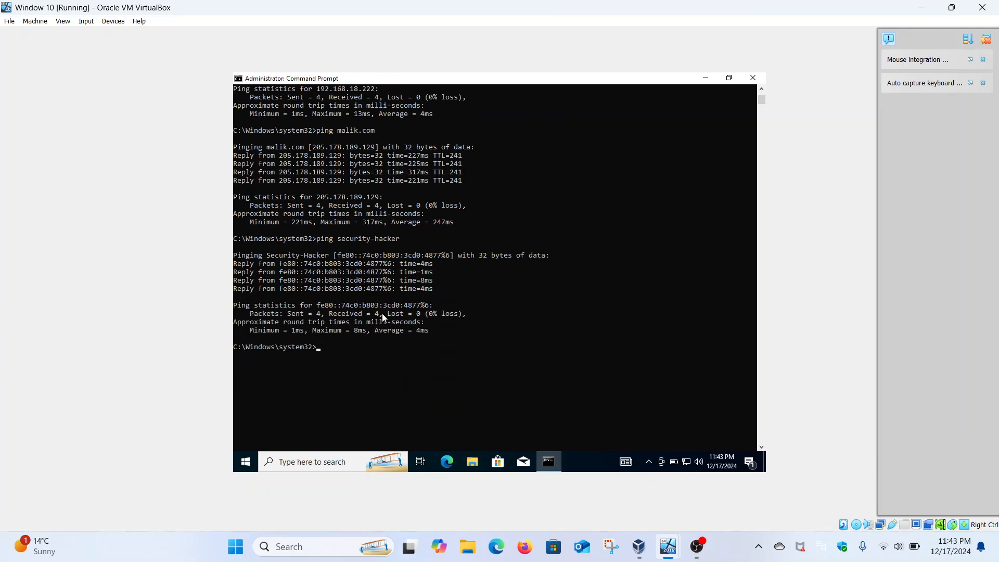
pyautogui.scroll(7, 382, 318)
pyautogui.scroll(8, 408, 289)
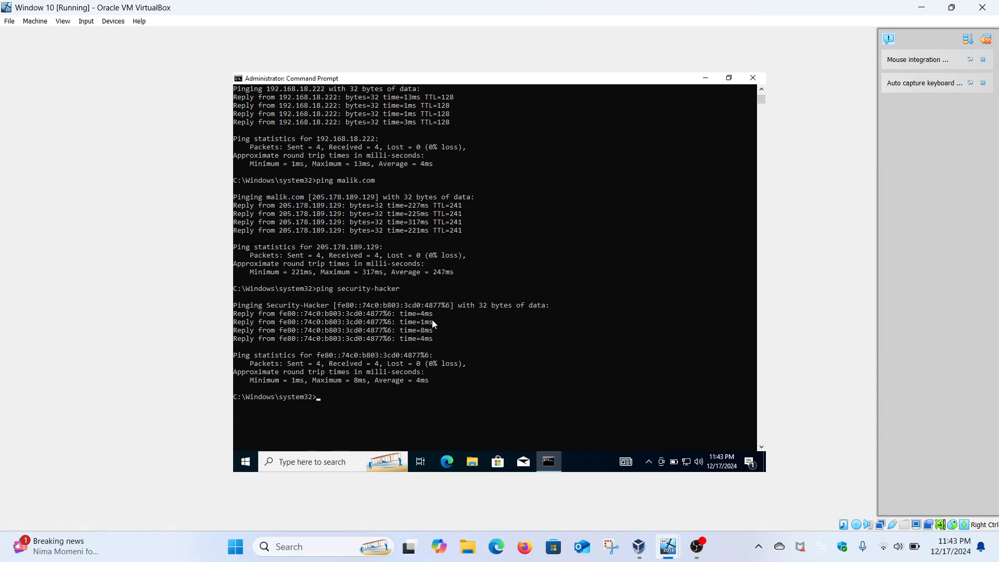
# Look up malik.com with nslookup and highlight the resolved address in the output.
pyautogui.write('nslookp')
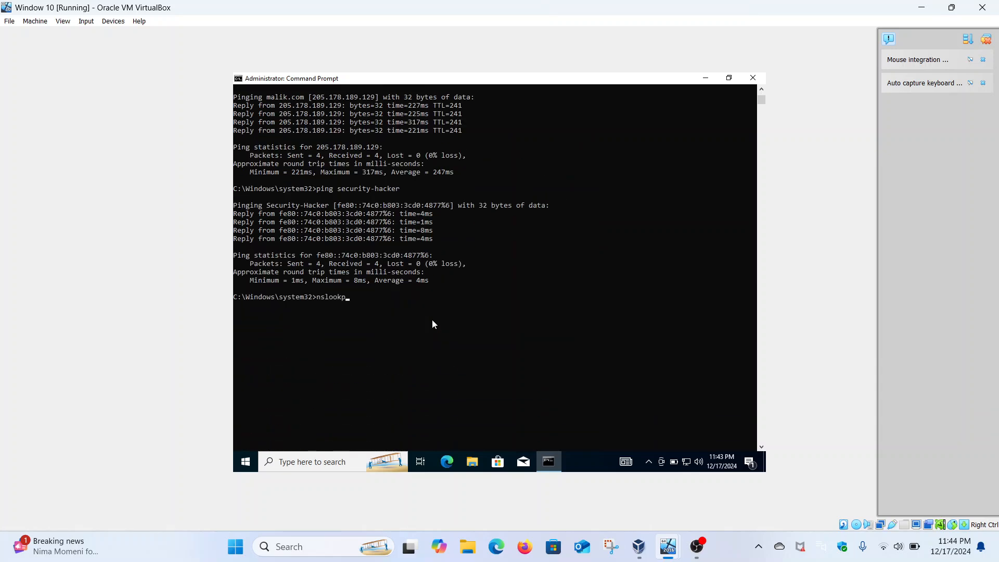
pyautogui.press('BackSpace')
pyautogui.write('up malik.com')
pyautogui.press('Return')
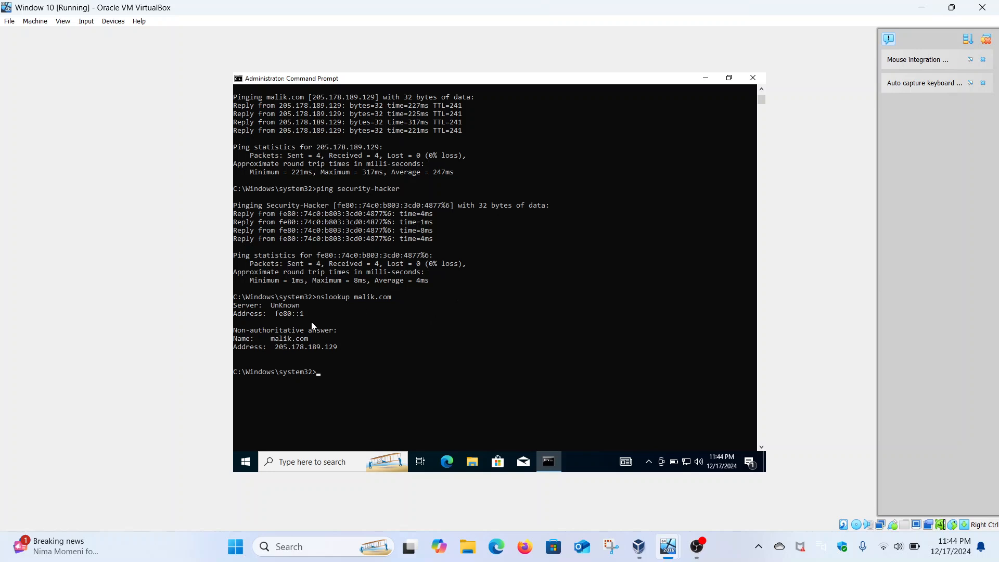
pyautogui.moveTo(276, 347); pyautogui.dragTo(335, 349)
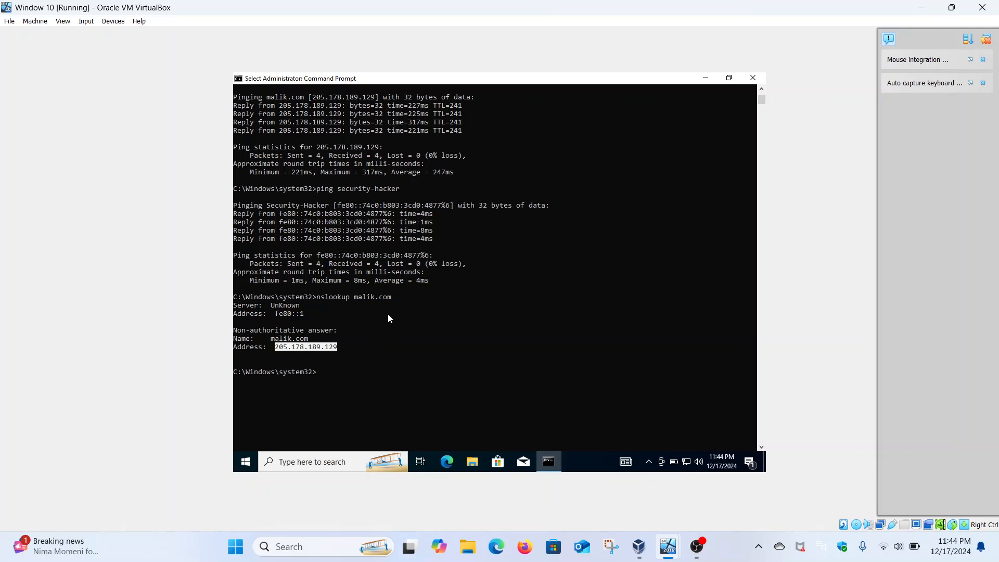
# Return to the ipconfig output and highlight the client's IPv4 address.
pyautogui.scroll(11, 389, 313)
pyautogui.scroll(5, 415, 250)
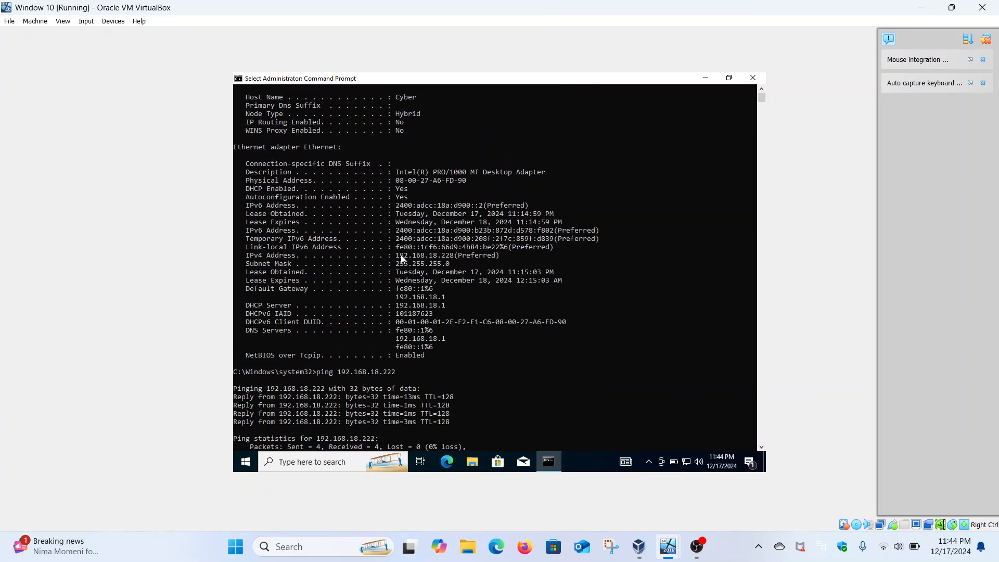
pyautogui.moveTo(396, 255); pyautogui.dragTo(454, 257)
# Open Windows Settings on the Windows 10 client.
pyautogui.rightClick(247, 468)
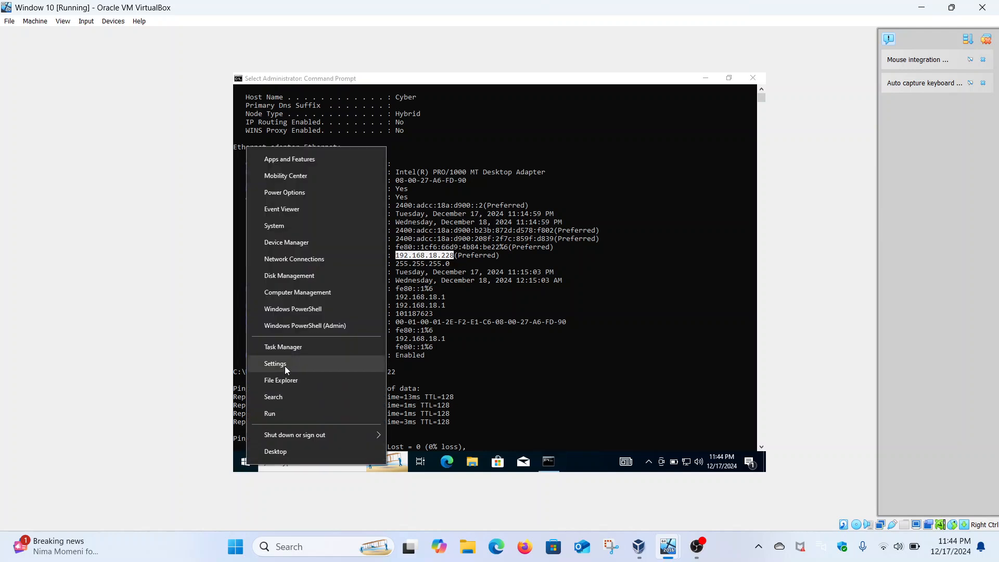
pyautogui.click(285, 366)
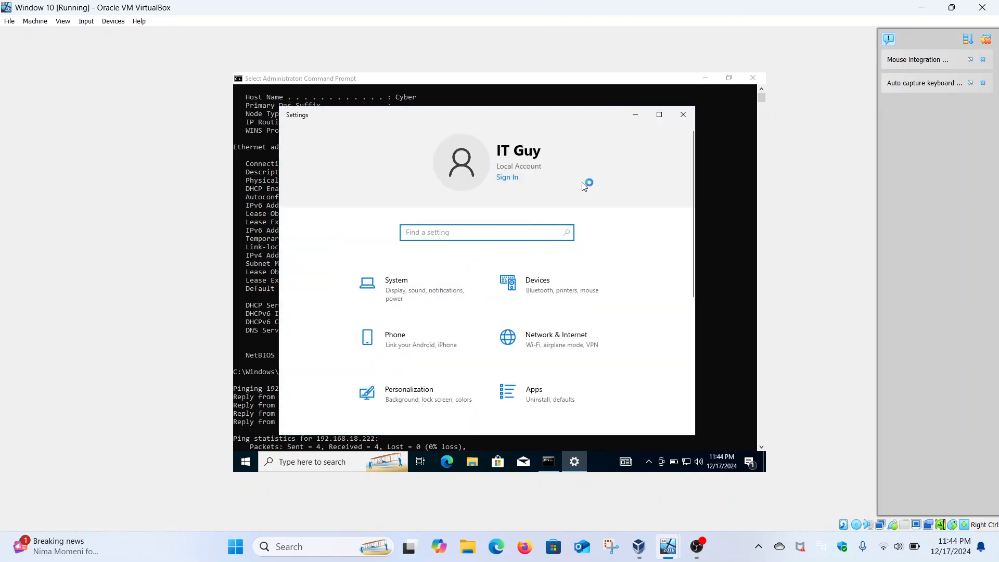
pyautogui.click(418, 295)
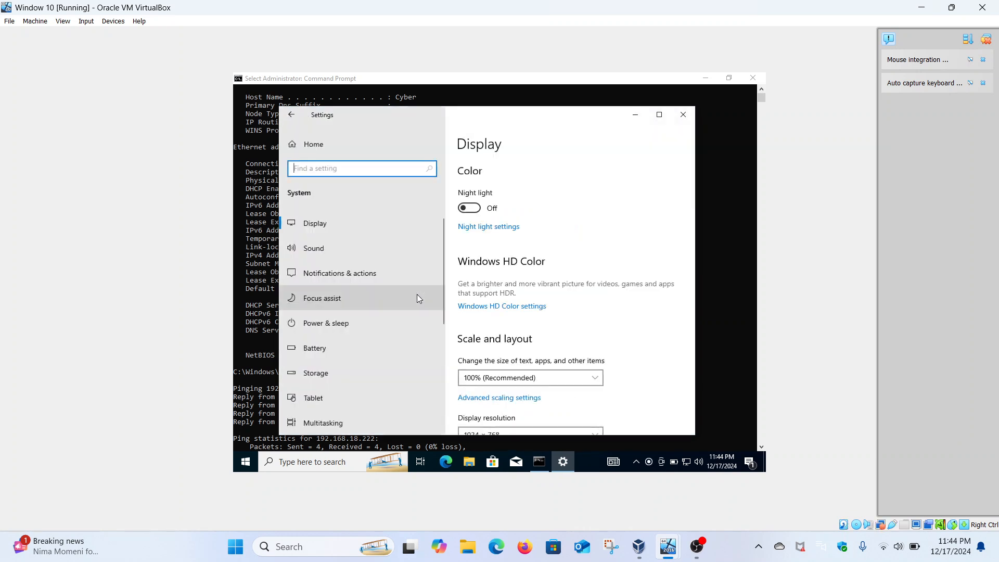
pyautogui.scroll(-5, 385, 299)
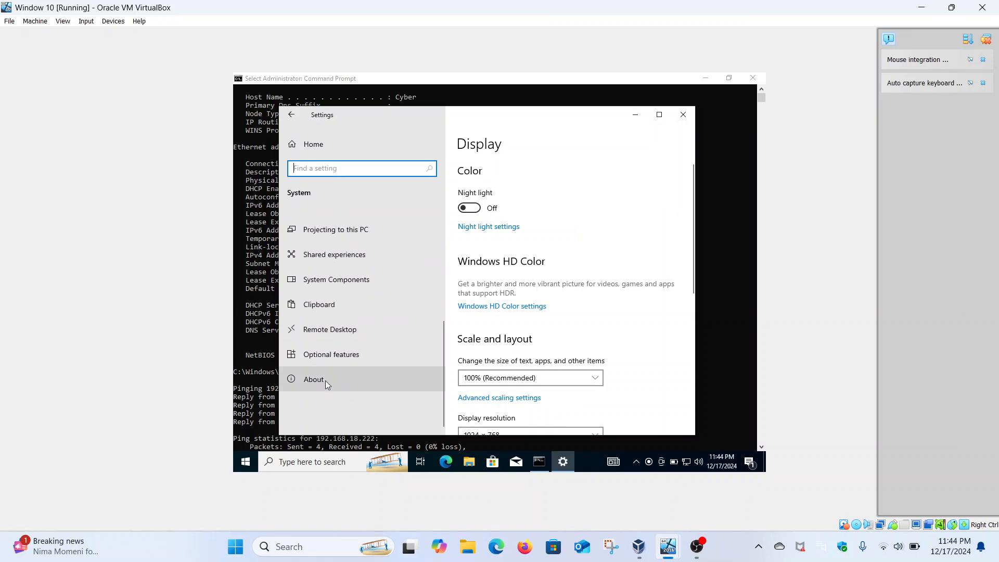
pyautogui.click(326, 380)
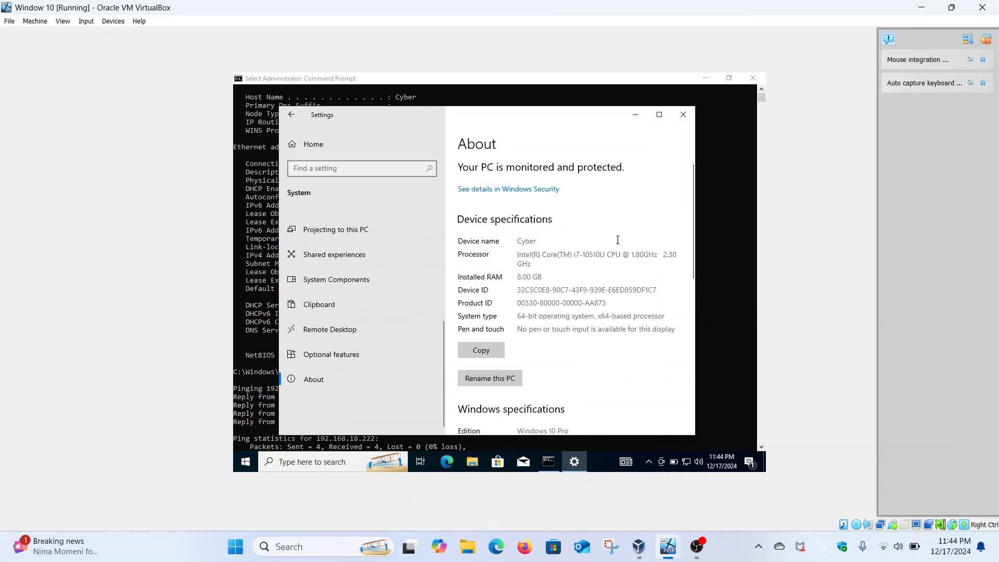
pyautogui.click(659, 114)
pyautogui.scroll(-8, 519, 257)
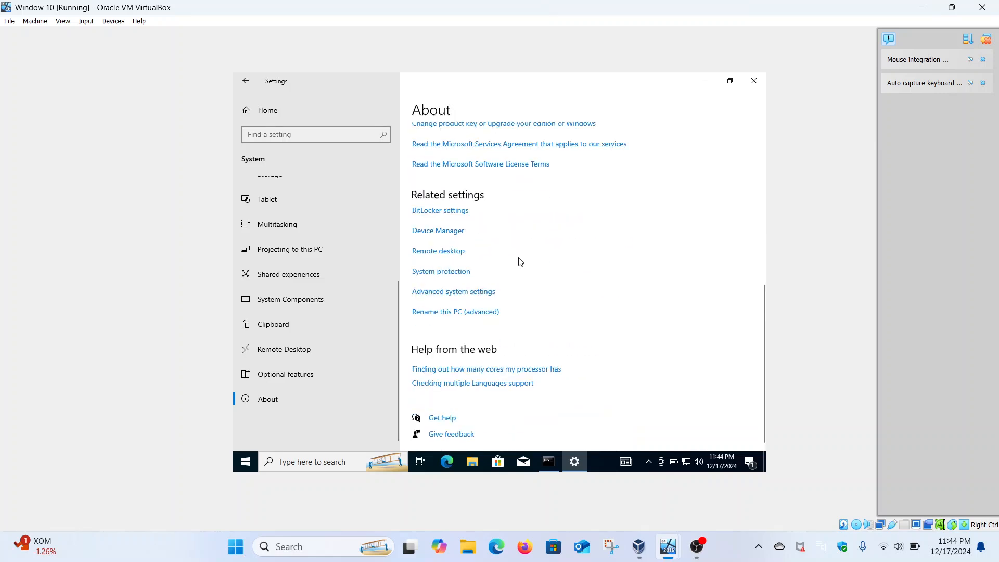
pyautogui.click(446, 314)
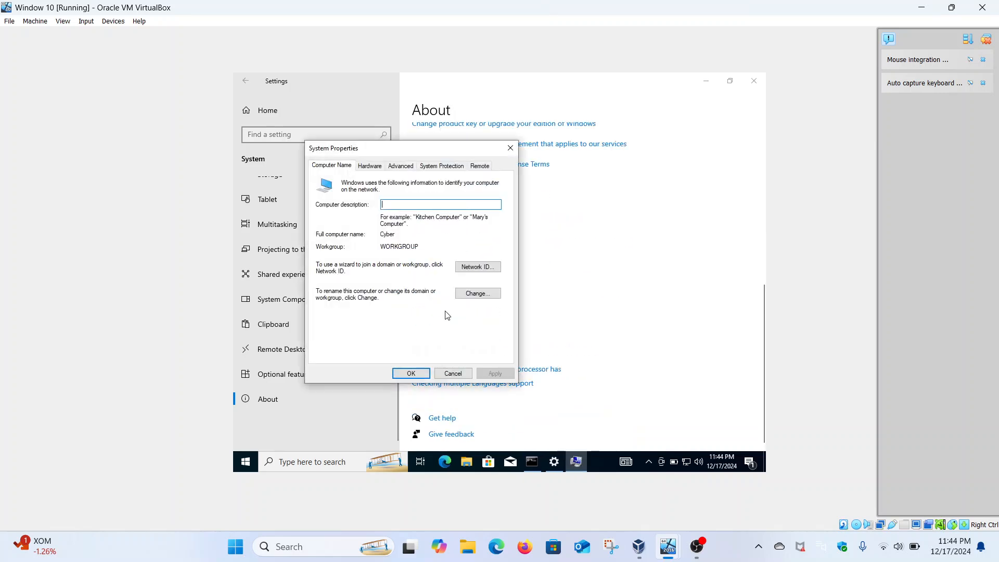
pyautogui.click(463, 295)
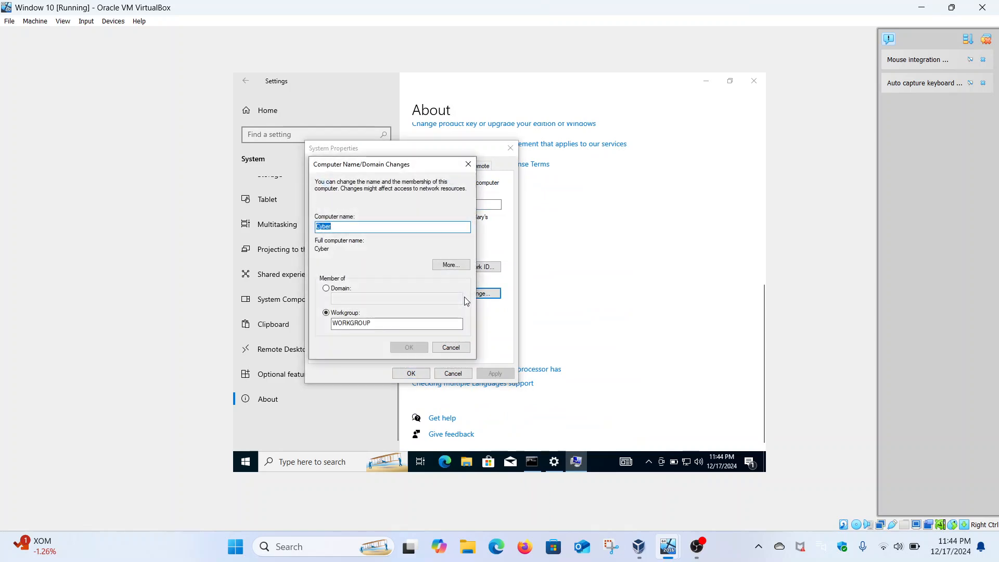
pyautogui.click(470, 166)
pyautogui.click(510, 148)
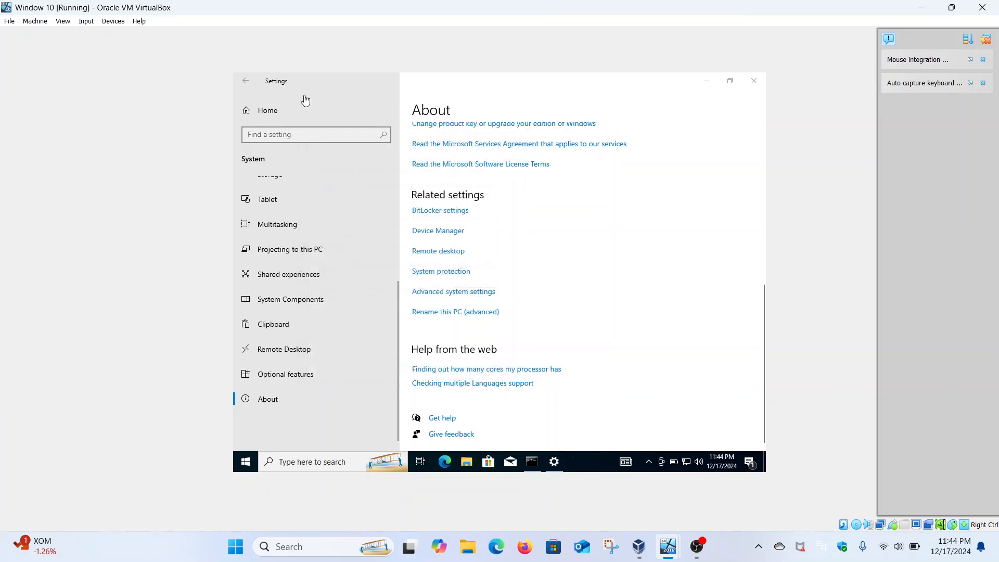
pyautogui.click(248, 82)
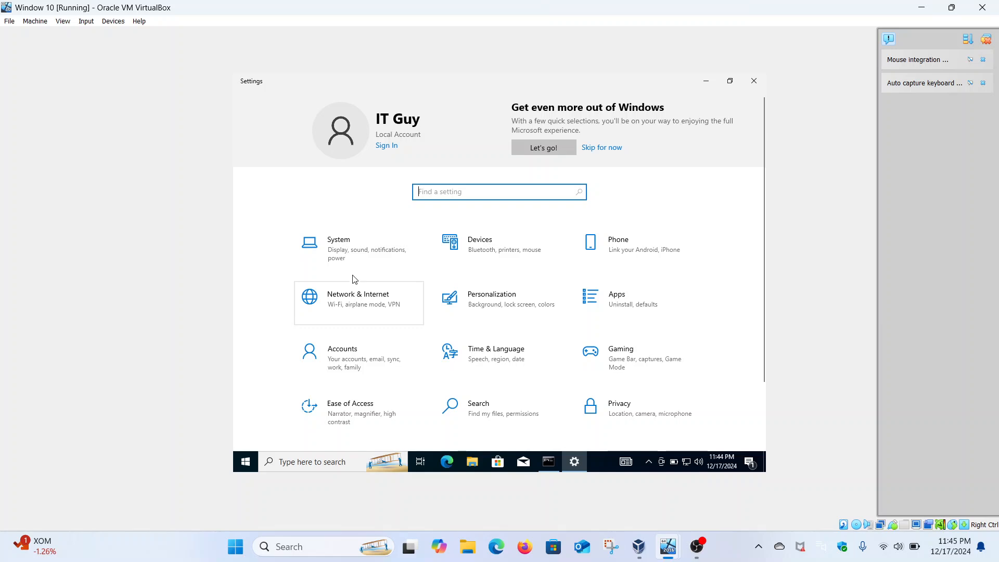
# Open the properties of the client's Ethernet adapter from the network adapter options.
pyautogui.click(348, 303)
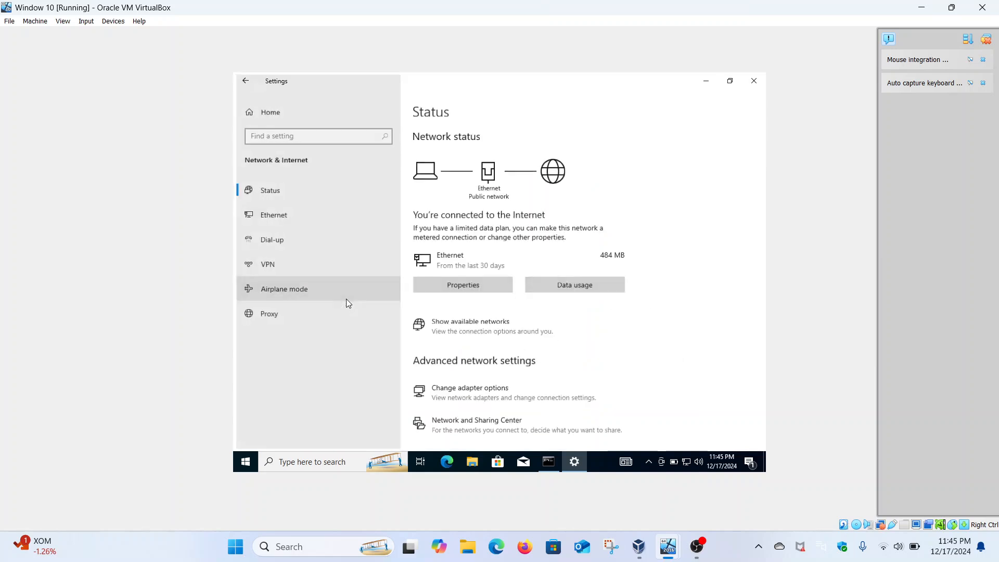
pyautogui.click(327, 216)
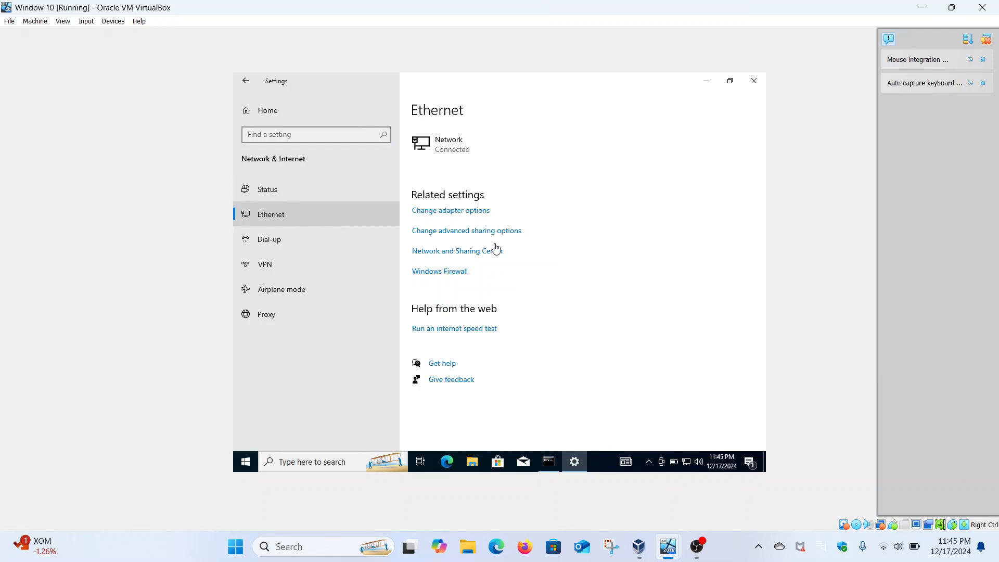
pyautogui.click(459, 211)
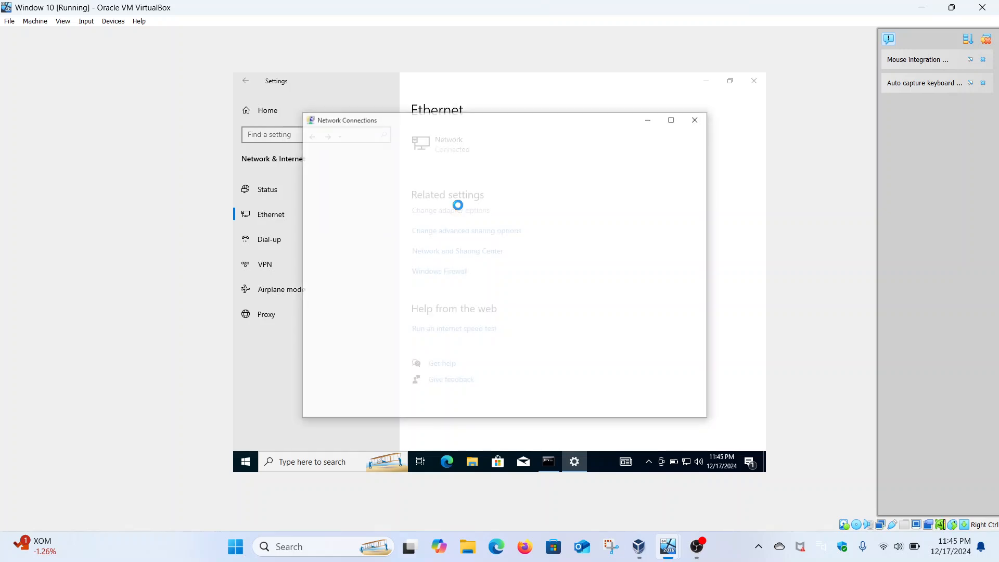
pyautogui.click(373, 179)
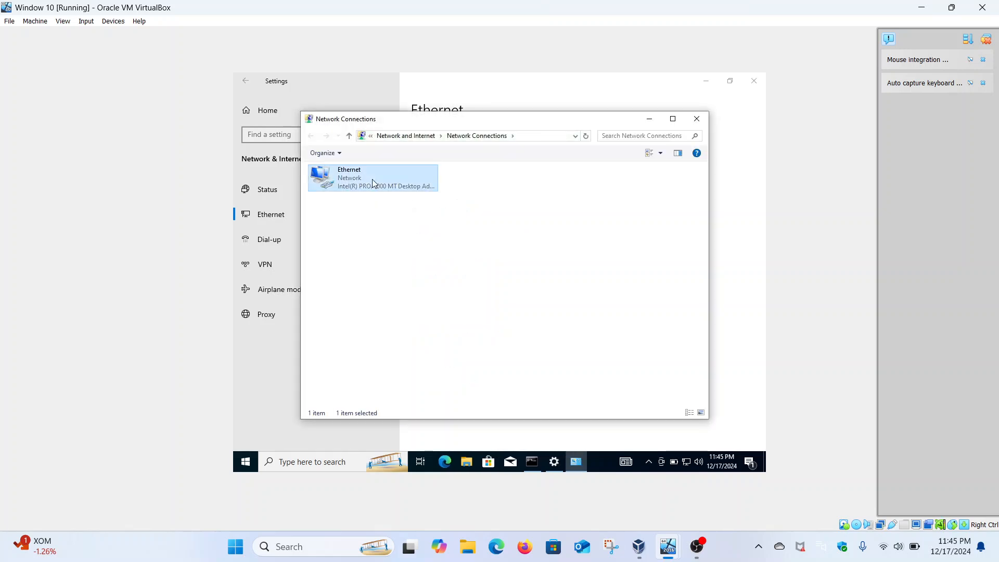
pyautogui.rightClick(372, 179)
pyautogui.click(408, 279)
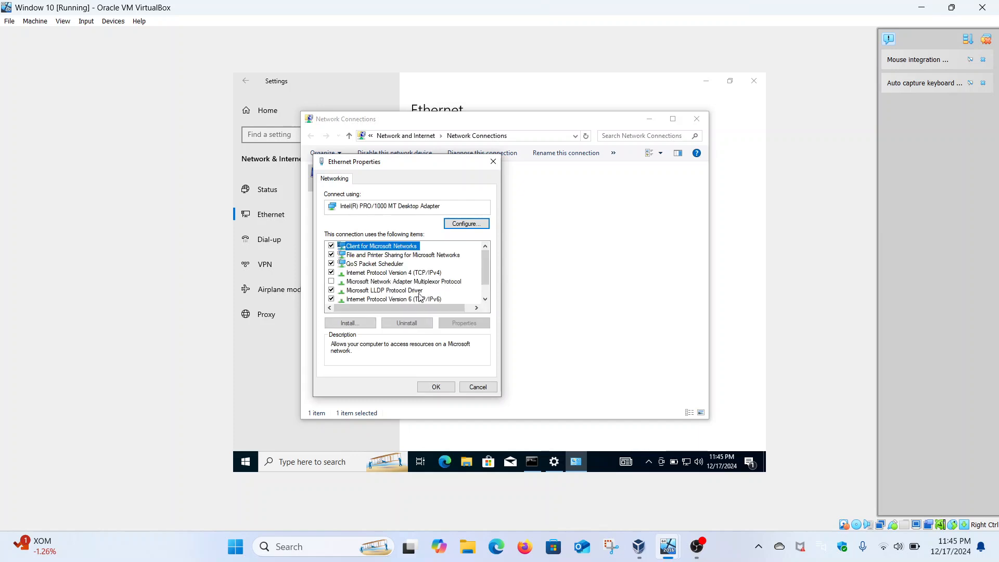
# Give the adapter a manual IPv4 address of 192.168.18.228, subnet mask 255.255.255.0 and default gateway 192.168.18.228.
pyautogui.click(429, 275)
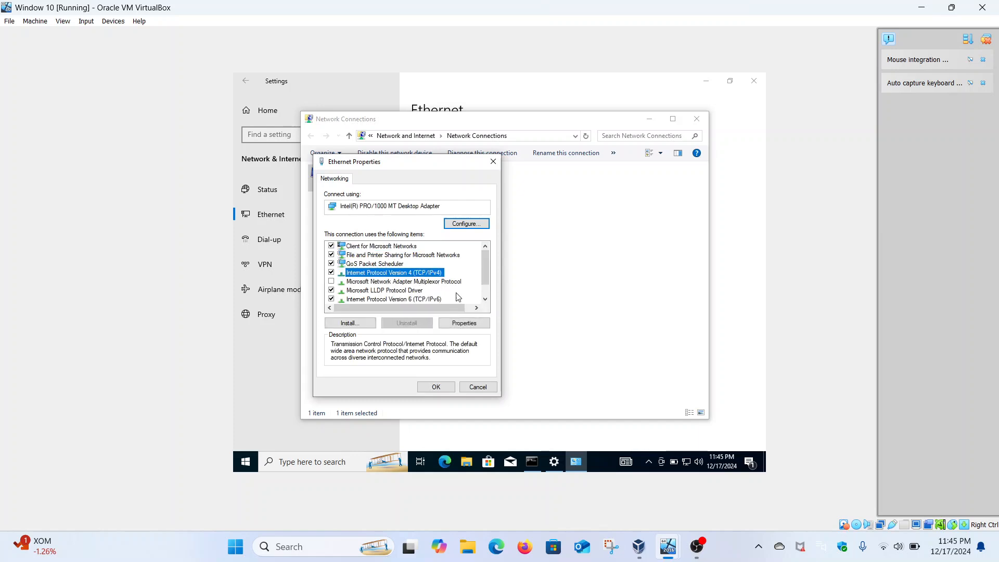
pyautogui.click(468, 324)
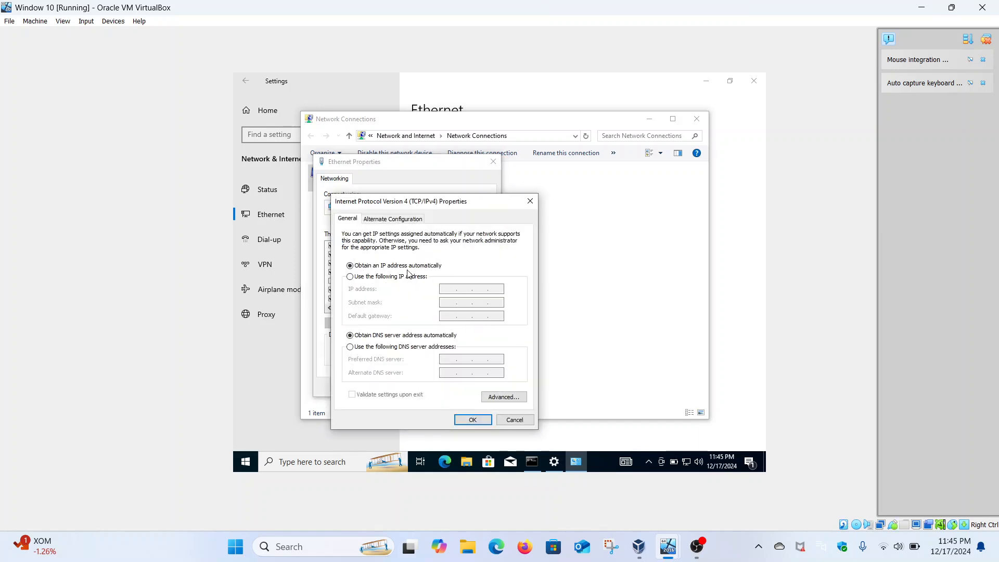
pyautogui.click(403, 278)
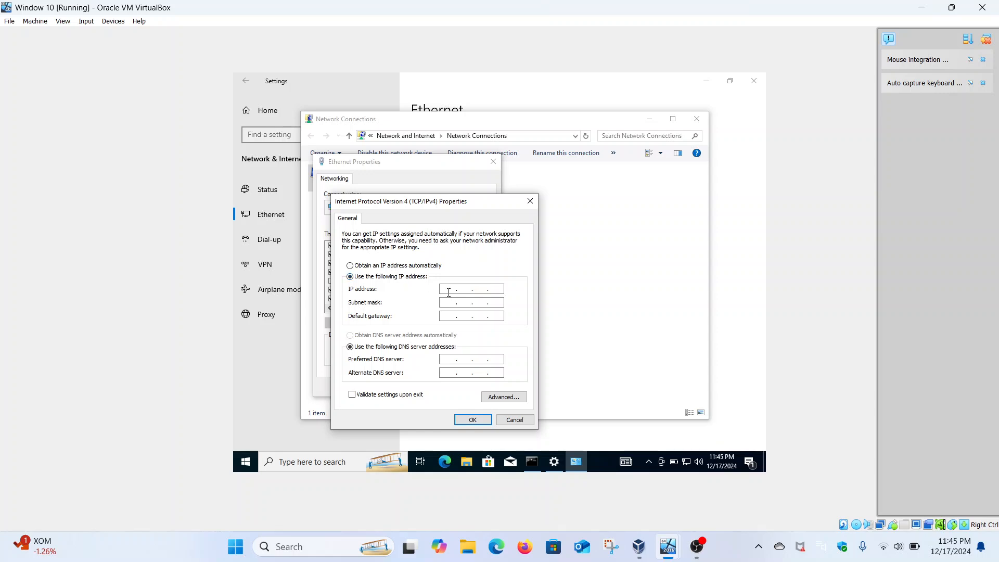
pyautogui.write('192.168.18.228')
pyautogui.click(454, 303)
pyautogui.click(448, 315)
pyautogui.write('192 . . .')
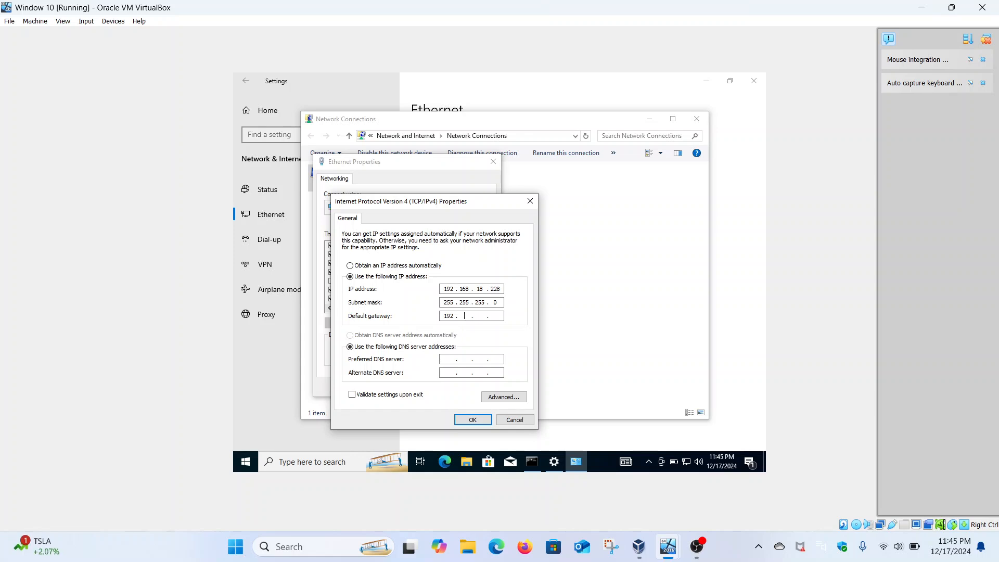
pyautogui.write('168 . 18 . 228')
# Check the ipconfig output, enter the preferred DNS server address and apply the IPv4 settings.
pyautogui.click(532, 462)
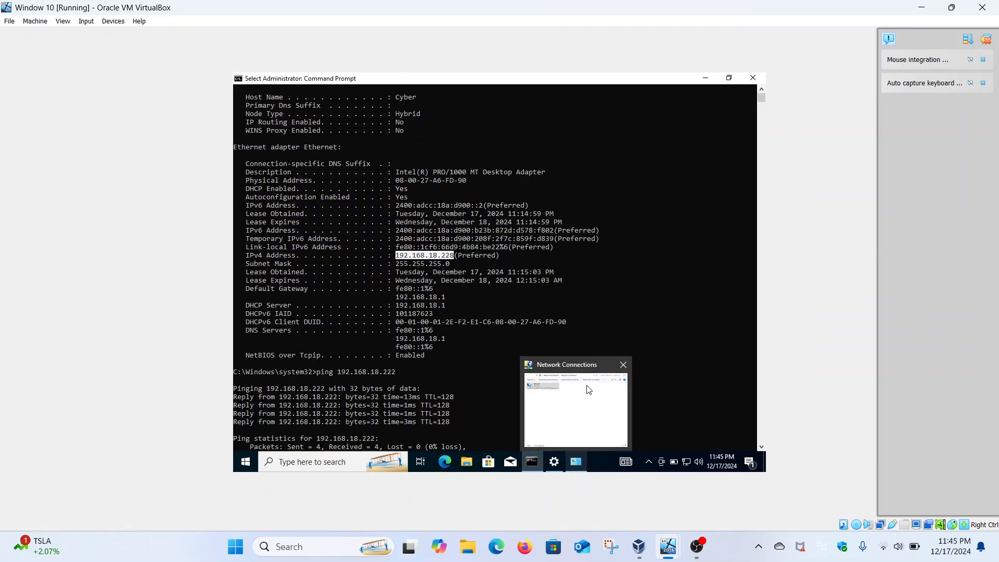
pyautogui.click(581, 460)
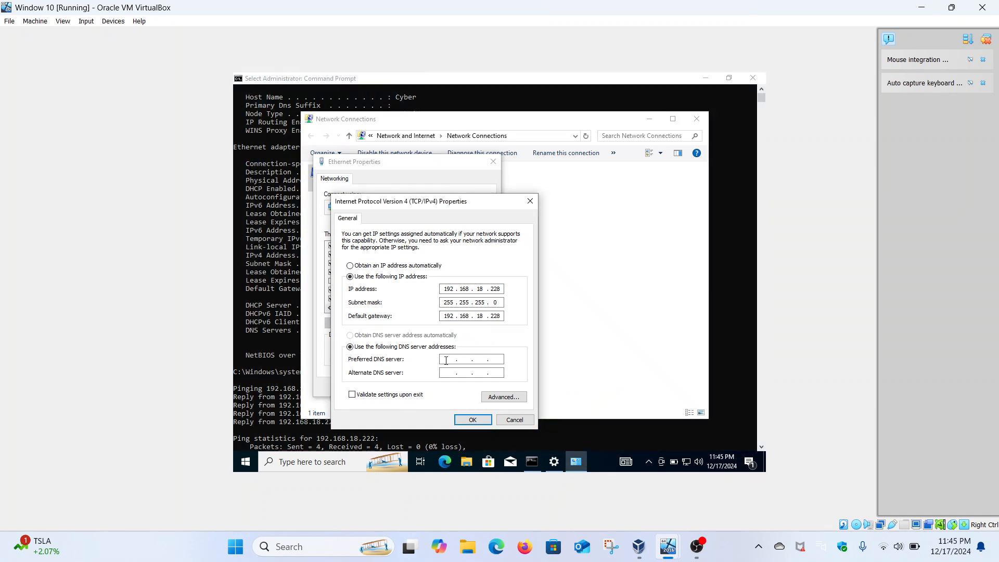
pyautogui.click(446, 360)
pyautogui.write('192 . 168 . 18 . 222')
pyautogui.click(481, 420)
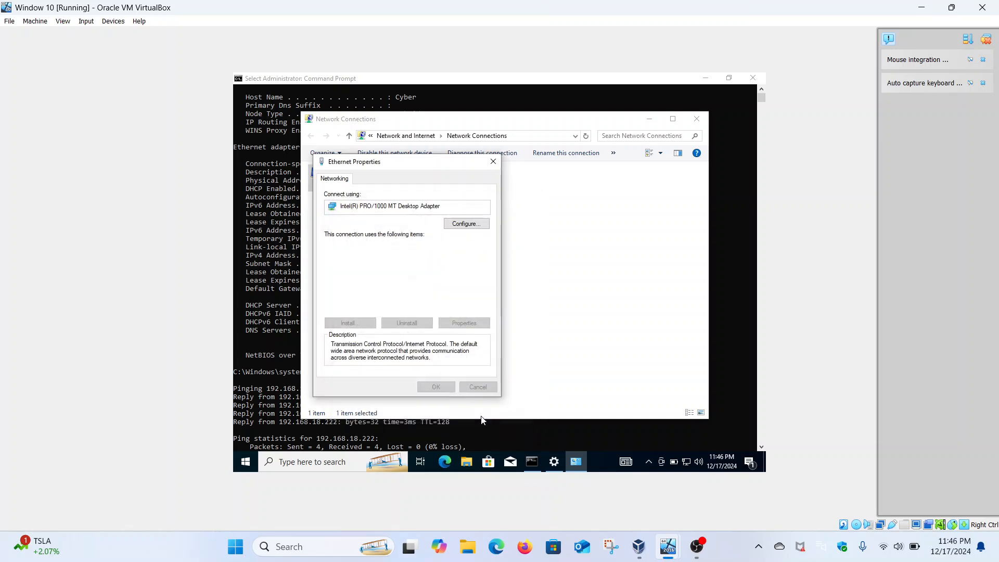
pyautogui.click(427, 299)
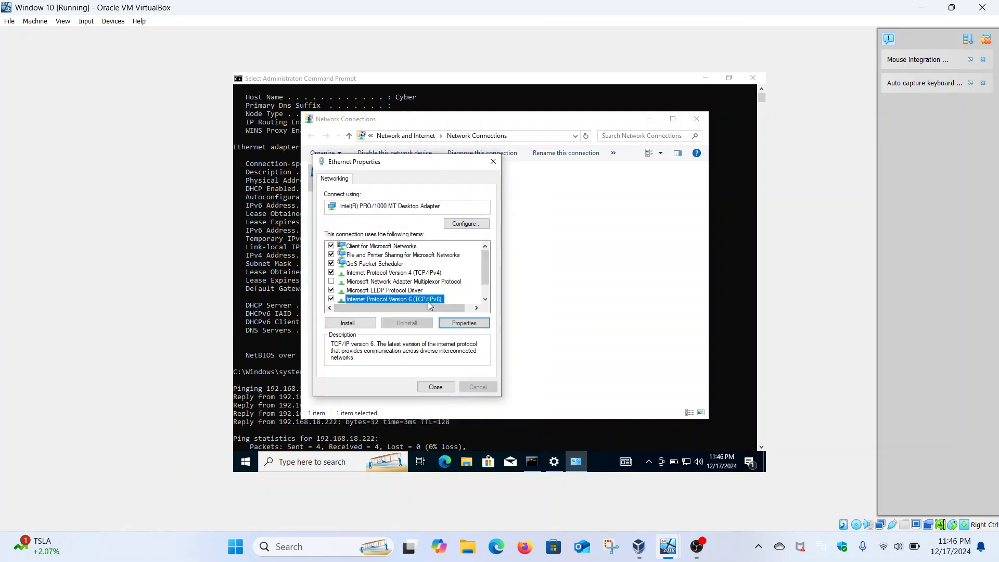
pyautogui.click(465, 324)
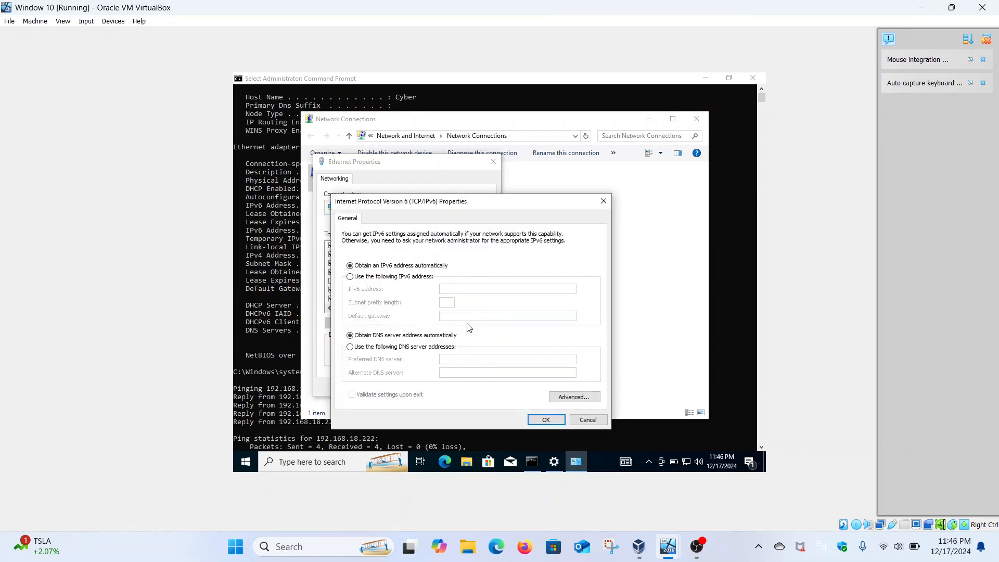
pyautogui.click(416, 277)
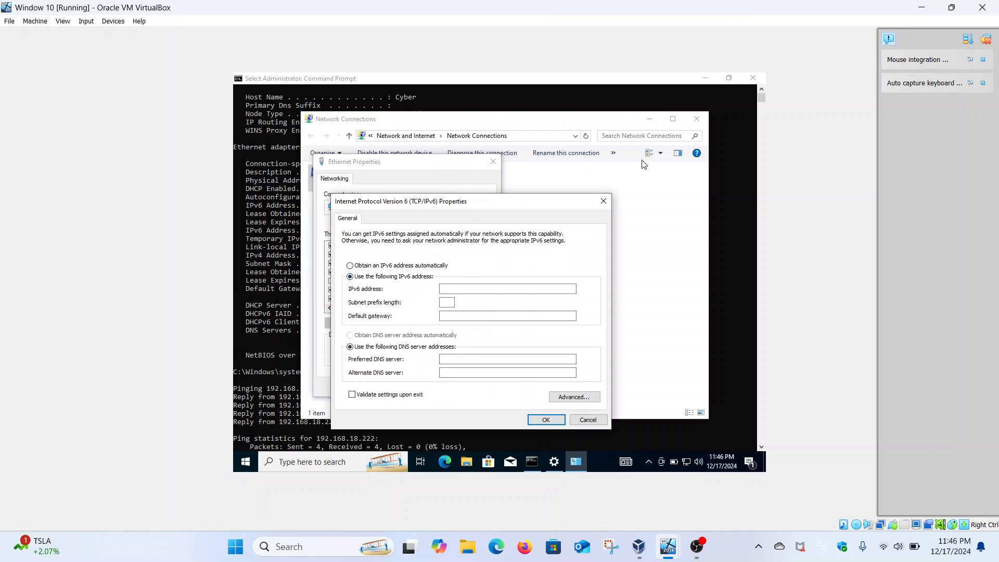
pyautogui.click(603, 201)
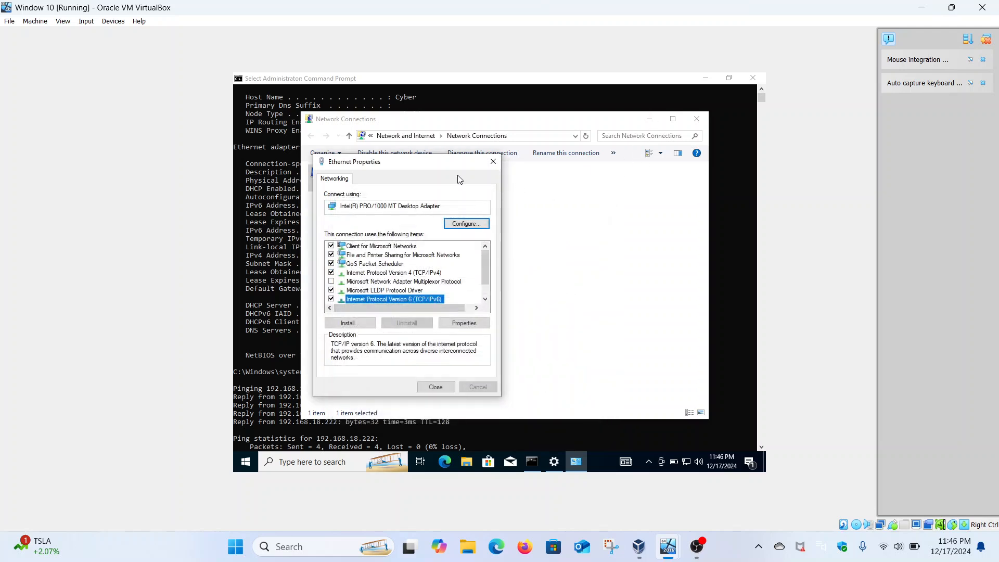
# Close the adapter's properties, minimize Network Connections and copy the client's temporary IPv6 address from the ipconfig output.
pyautogui.click(492, 162)
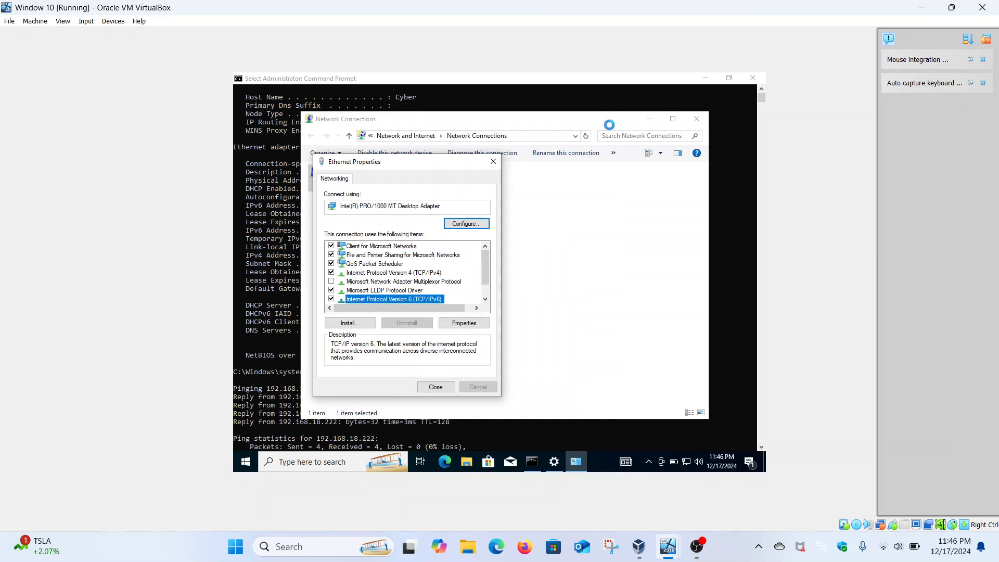
pyautogui.click(650, 120)
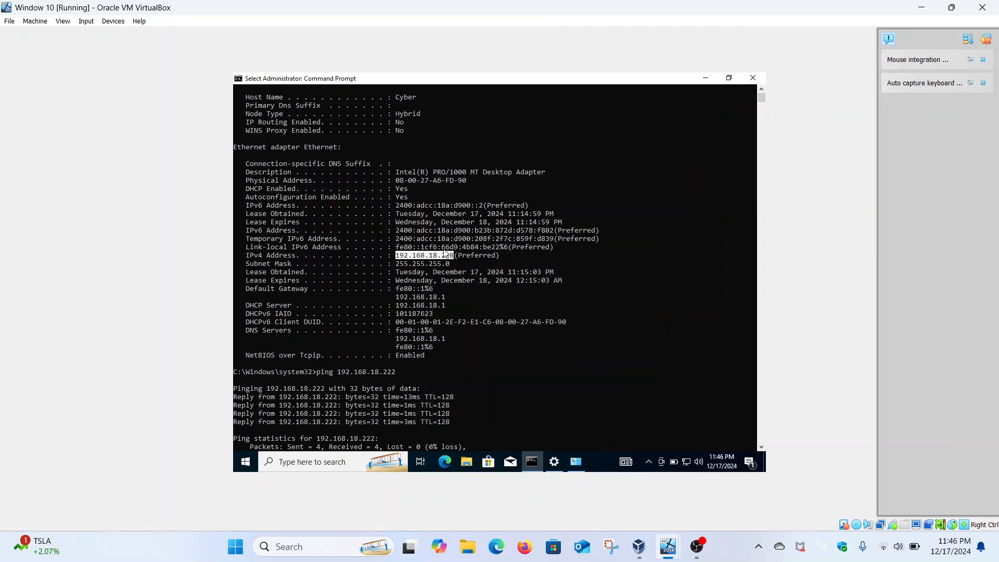
pyautogui.moveTo(396, 206); pyautogui.dragTo(483, 206)
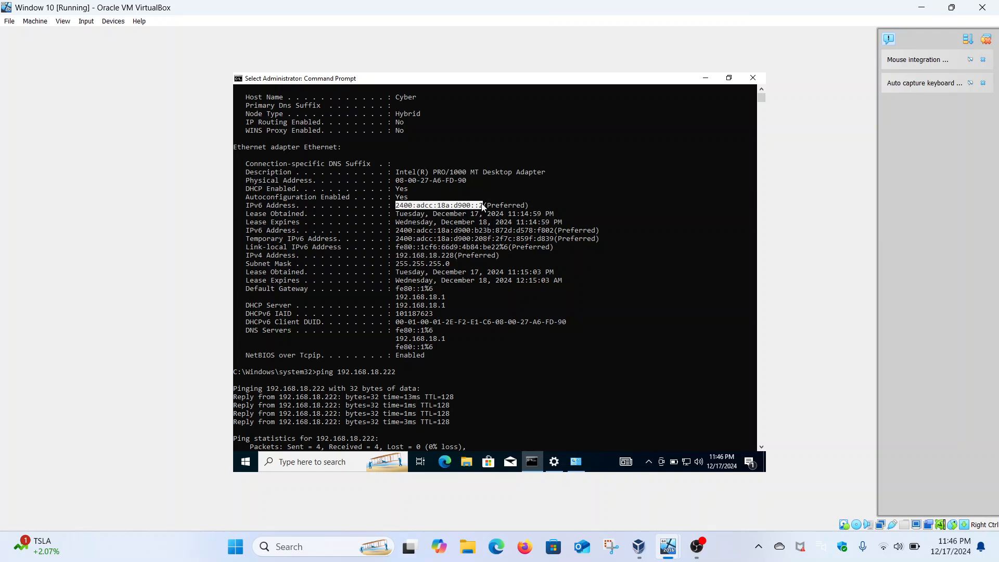
pyautogui.rightClick(482, 204)
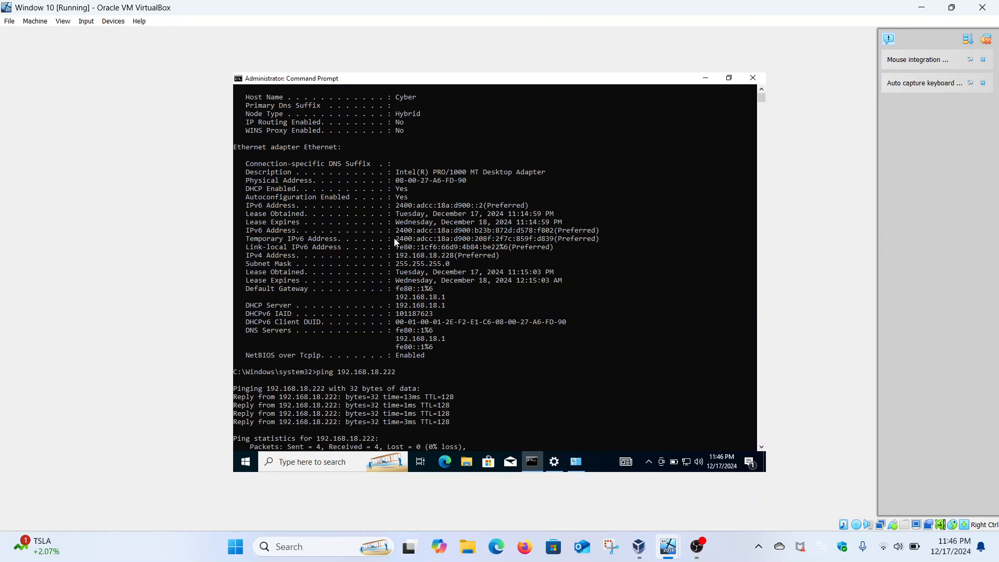
pyautogui.moveTo(395, 241); pyautogui.dragTo(554, 241)
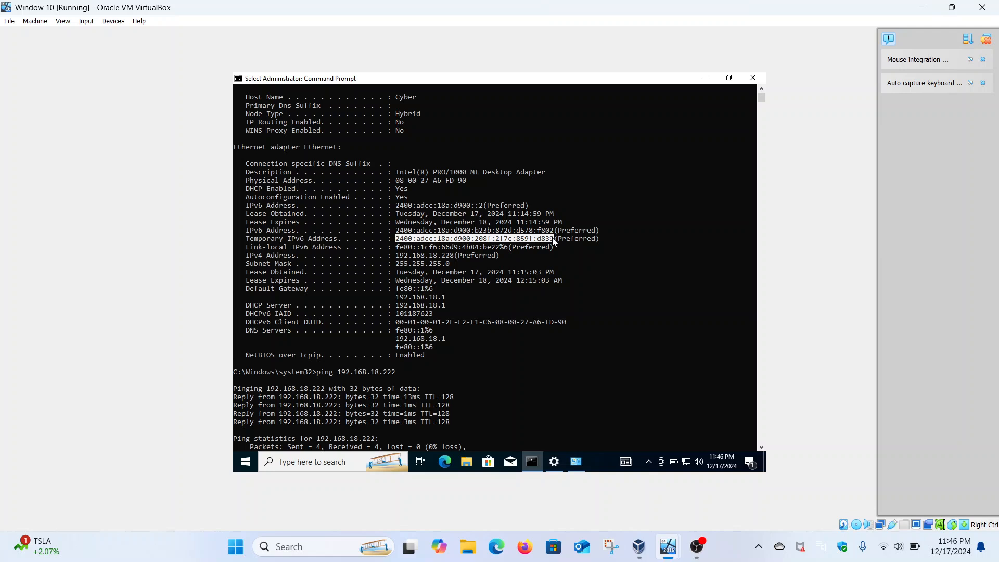
pyautogui.rightClick(555, 241)
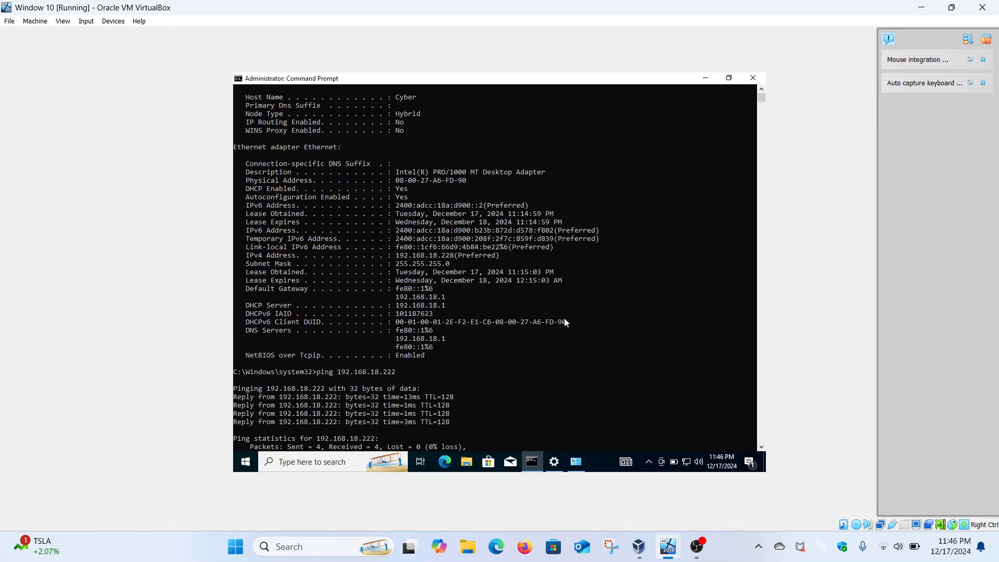
# Return to Network Connections and open the Internet Protocol Version 6 properties of the Ethernet adapter.
pyautogui.click(576, 460)
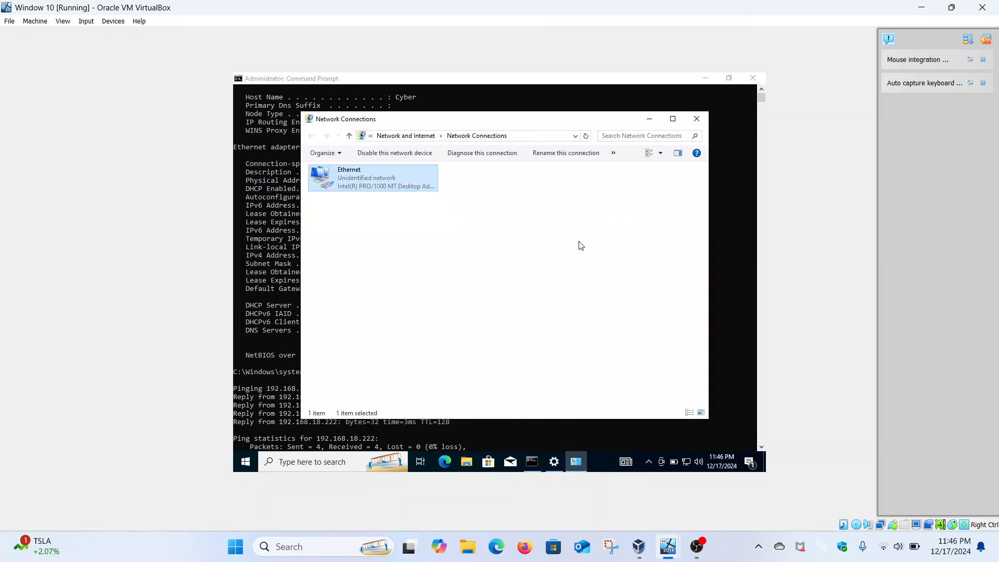
pyautogui.rightClick(354, 182)
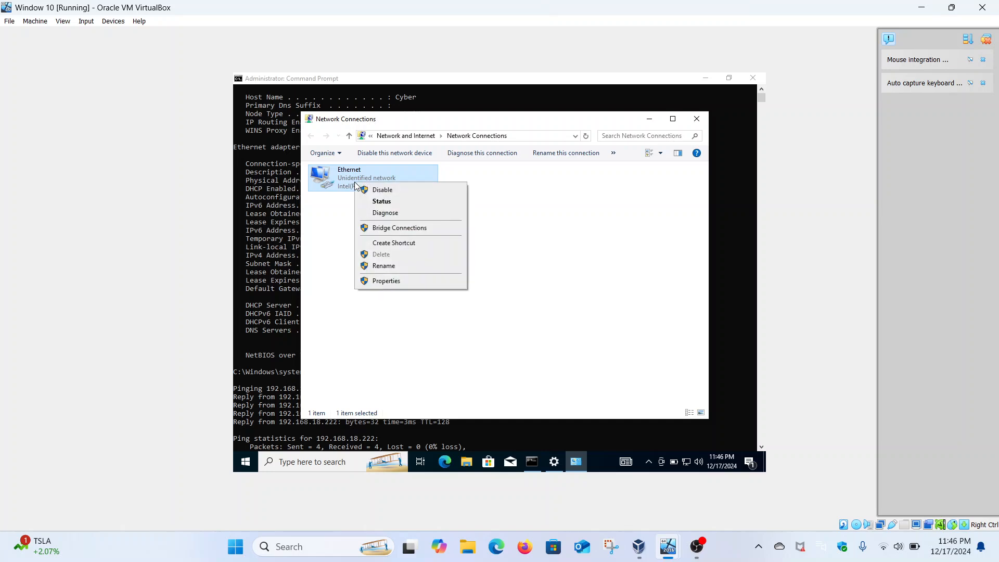
pyautogui.click(399, 280)
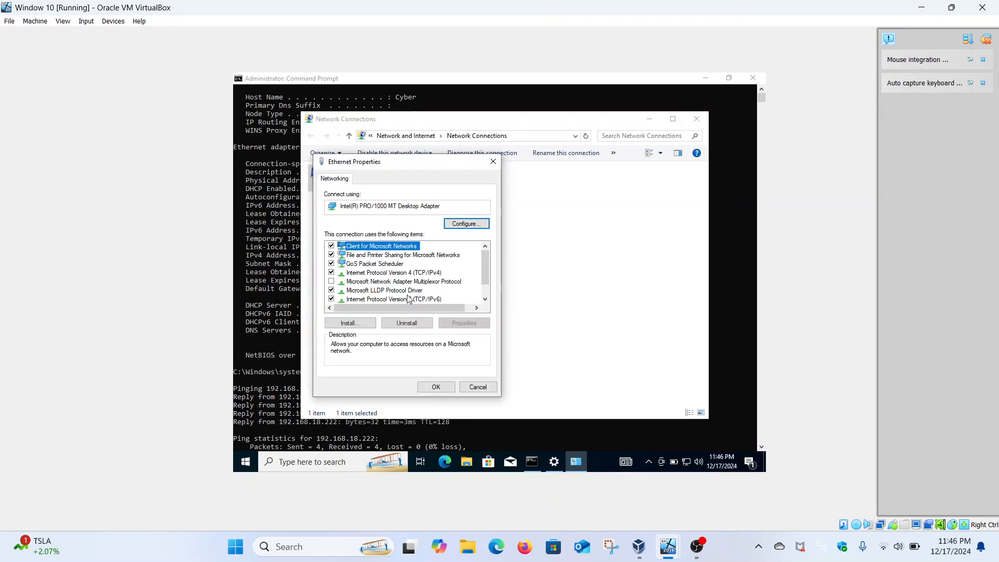
pyautogui.click(394, 300)
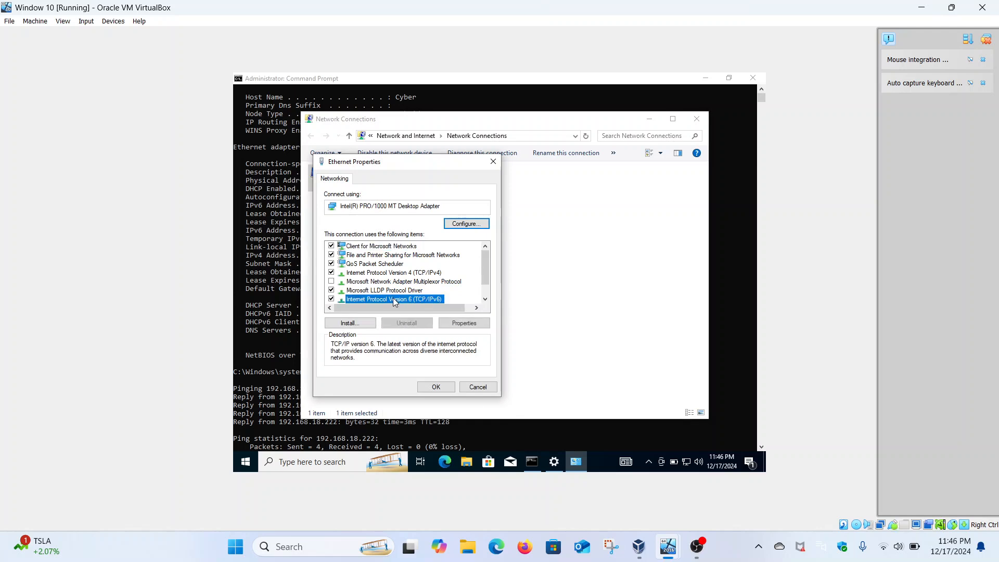
pyautogui.click(455, 323)
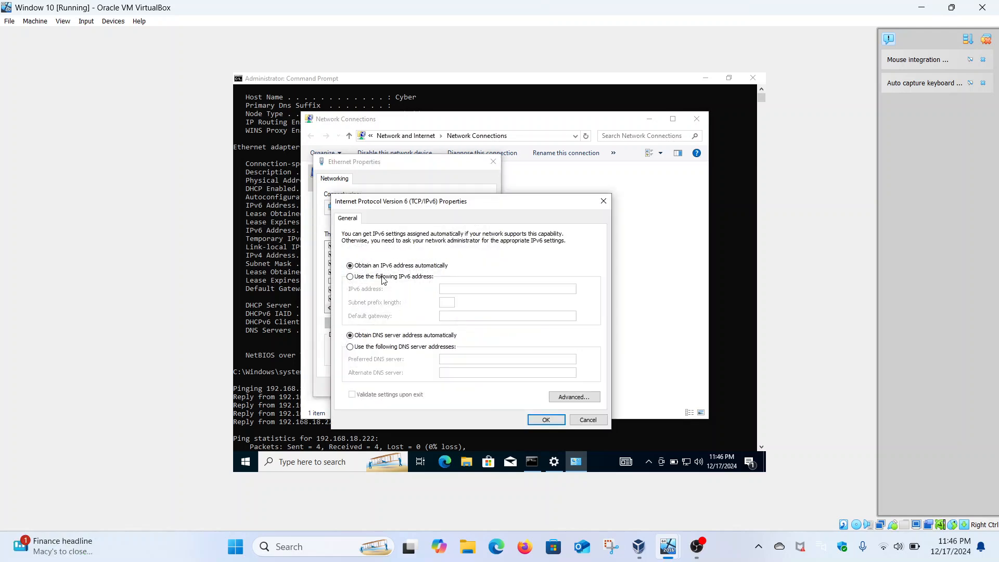
# Give the adapter a manual IPv6 address of 2400:adcc:18a:d900:208f:2f7c:859f:d839 with subnet prefix length 64.
pyautogui.click(388, 277)
pyautogui.click(463, 289)
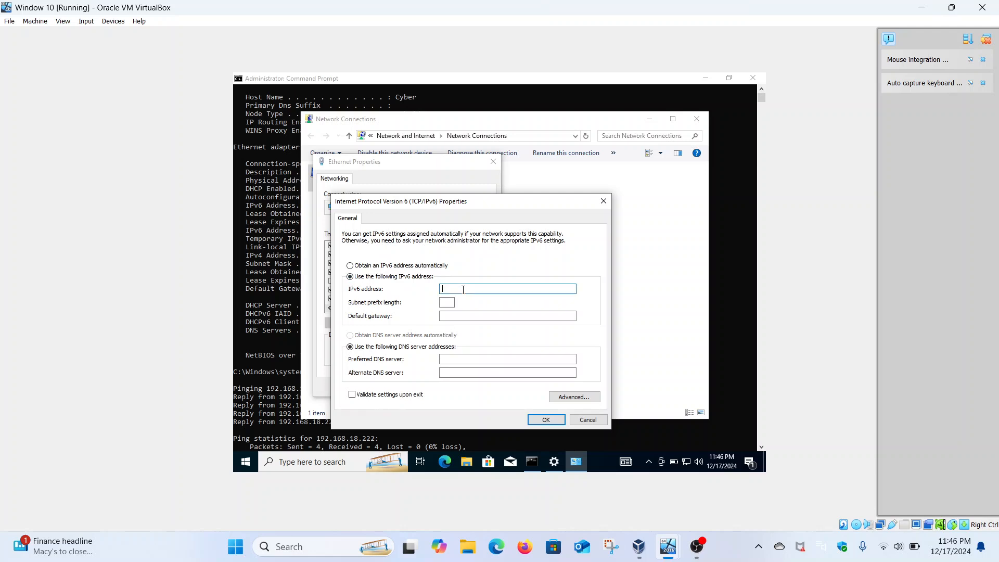
pyautogui.hotkey('ctrl', 'v')
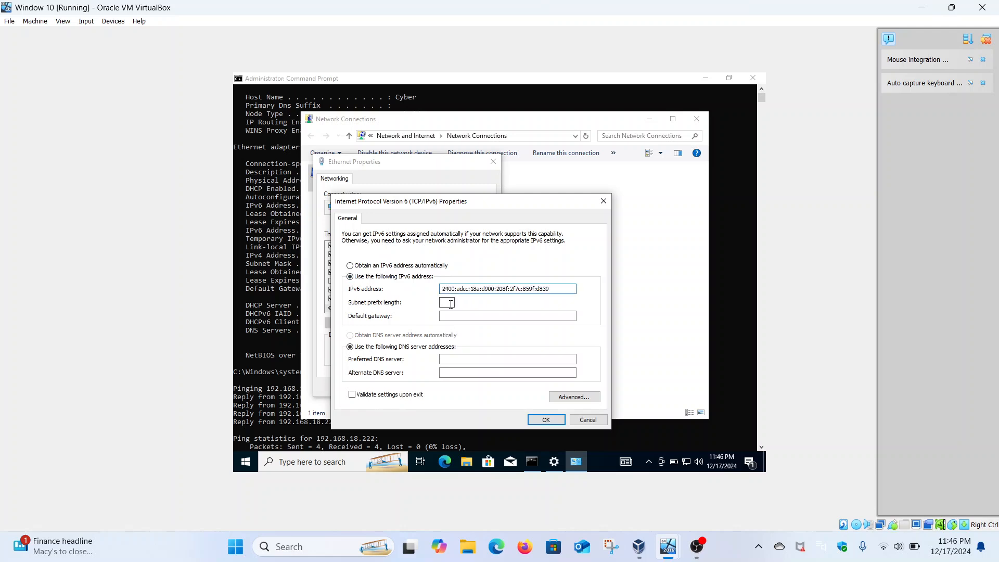
pyautogui.click(463, 316)
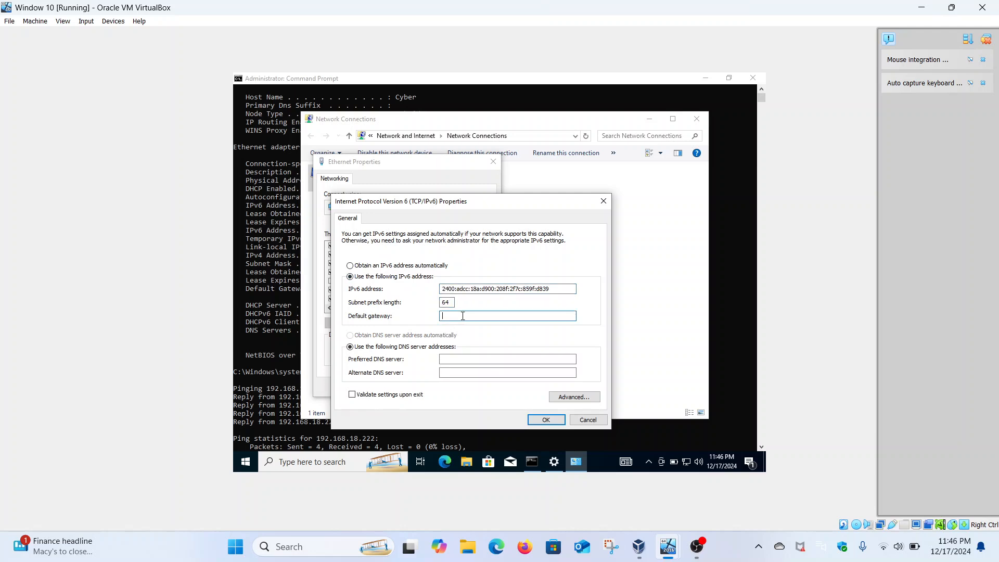
# Set both the IPv6 default gateway and the preferred DNS server to 2400:adcc:18a:d900::2 and accept the settings.
pyautogui.hotkey('ctrl', 'v')
pyautogui.press('BackSpace')
pyautogui.press('BackSpace')
pyautogui.press('BackSpace')
pyautogui.press('BackSpace')
pyautogui.press('BackSpace')
pyautogui.press('BackSpace')
pyautogui.press('BackSpace')
pyautogui.press('BackSpace')
pyautogui.press('BackSpace')
pyautogui.press('BackSpace')
pyautogui.press('BackSpace')
pyautogui.press('BackSpace')
pyautogui.press('BackSpace')
pyautogui.press('BackSpace')
pyautogui.press('BackSpace')
pyautogui.press('BackSpace')
pyautogui.press('BackSpace')
pyautogui.press('BackSpace')
pyautogui.click(466, 359)
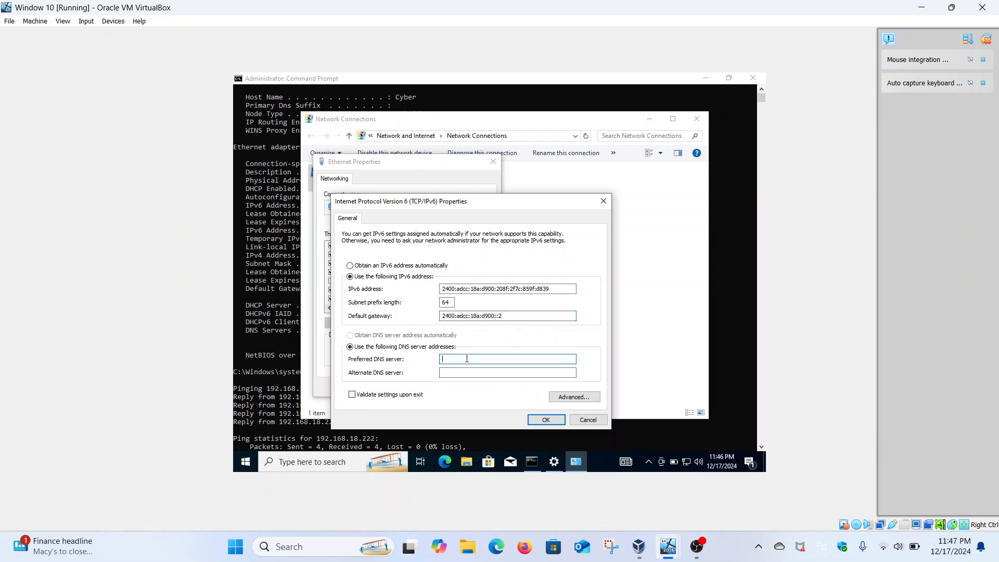
pyautogui.moveTo(515, 316); pyautogui.dragTo(441, 318)
pyautogui.hotkey('ctrl', 'c')
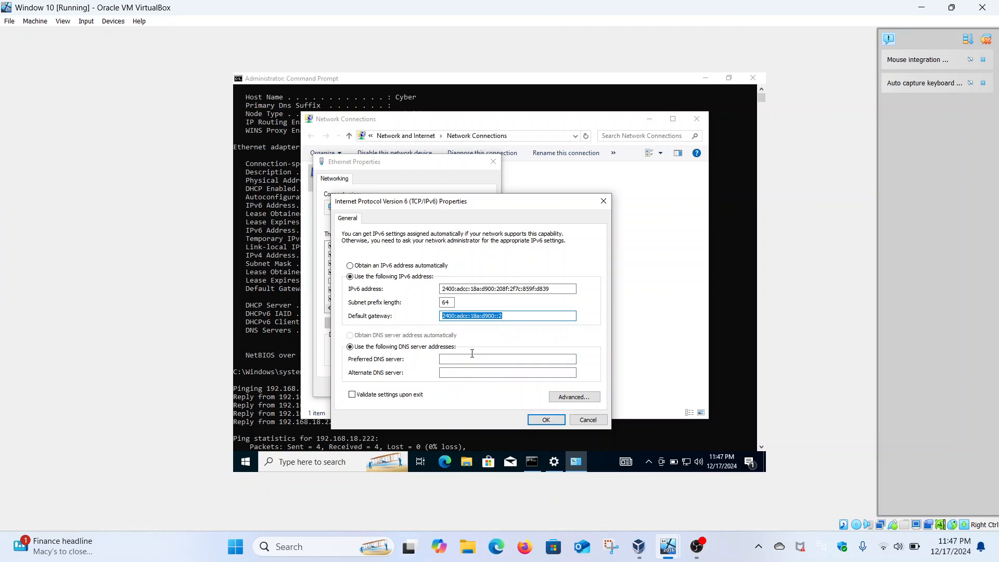
pyautogui.click(471, 361)
pyautogui.hotkey('ctrl', 'v')
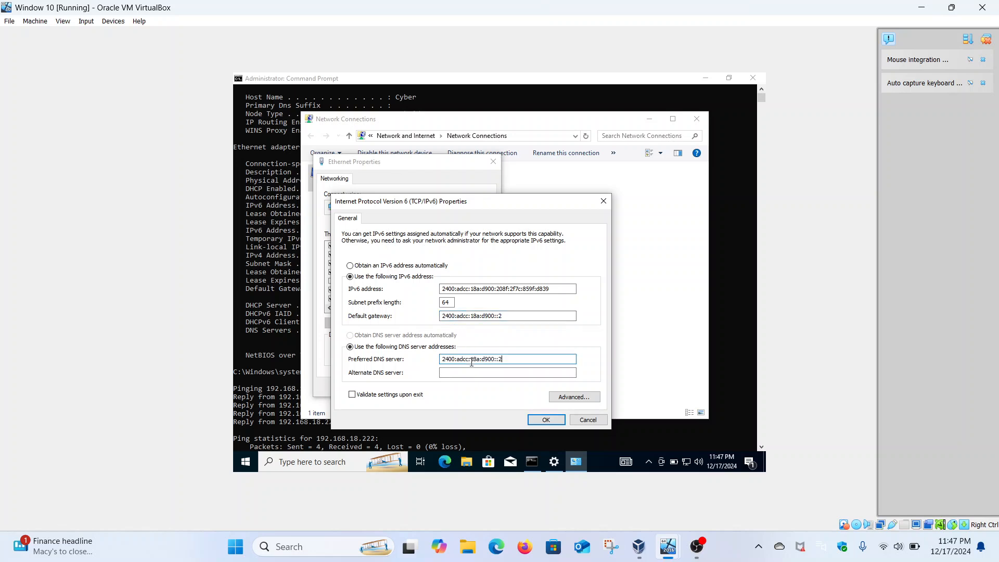
pyautogui.click(559, 419)
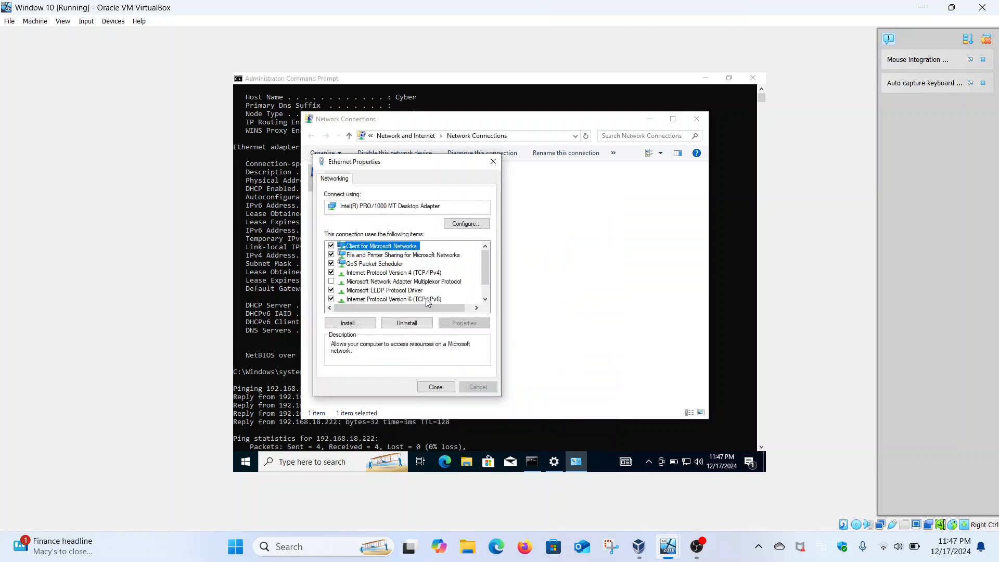
# Reopen the adapter's IPv6 properties to review the gateway and preferred DNS server entries.
pyautogui.click(425, 299)
pyautogui.click(444, 322)
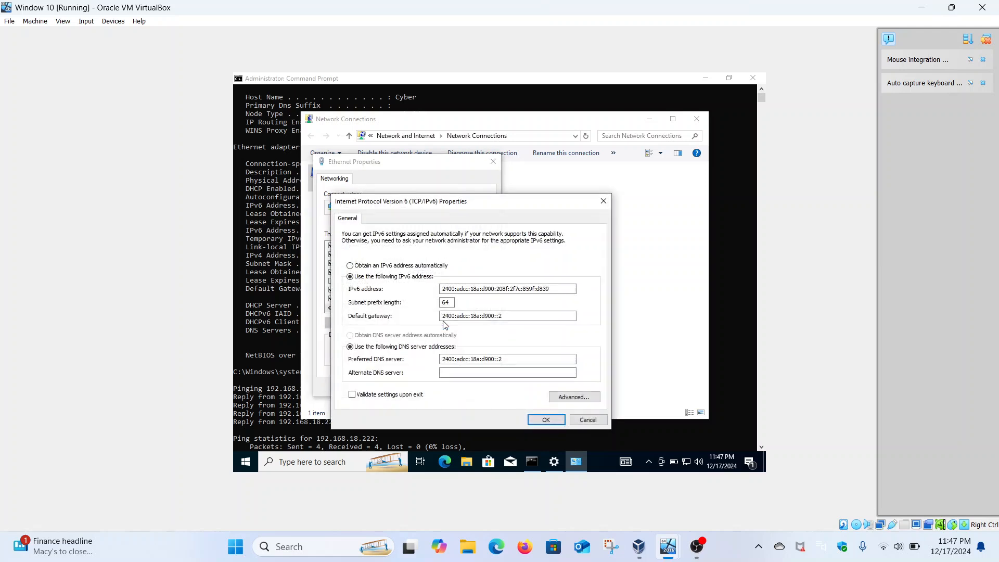
pyautogui.click(510, 359)
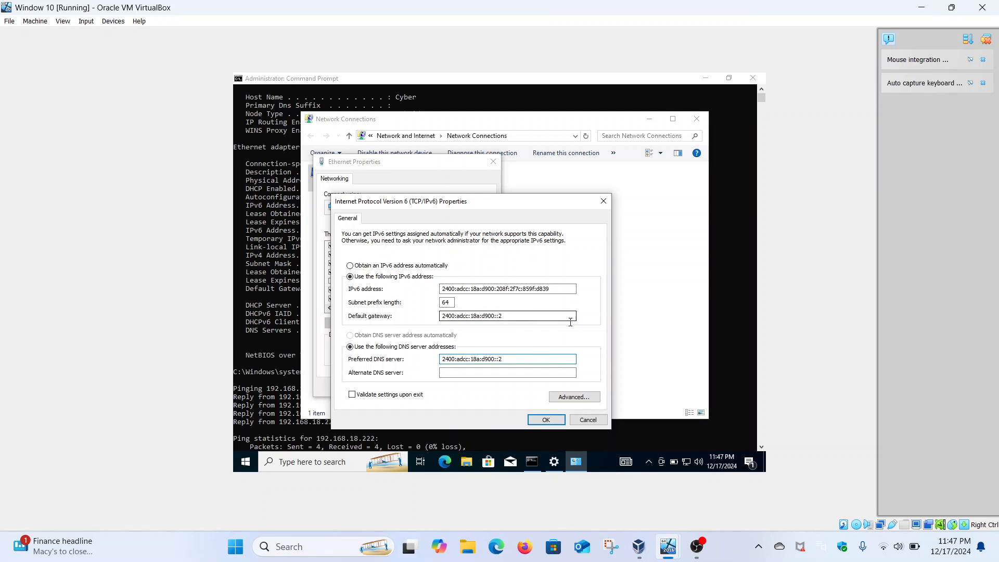
# Switch to the Windows Server 2016 virtual machine and unlock it with the administrator's account password.
pyautogui.moveTo(668, 546)
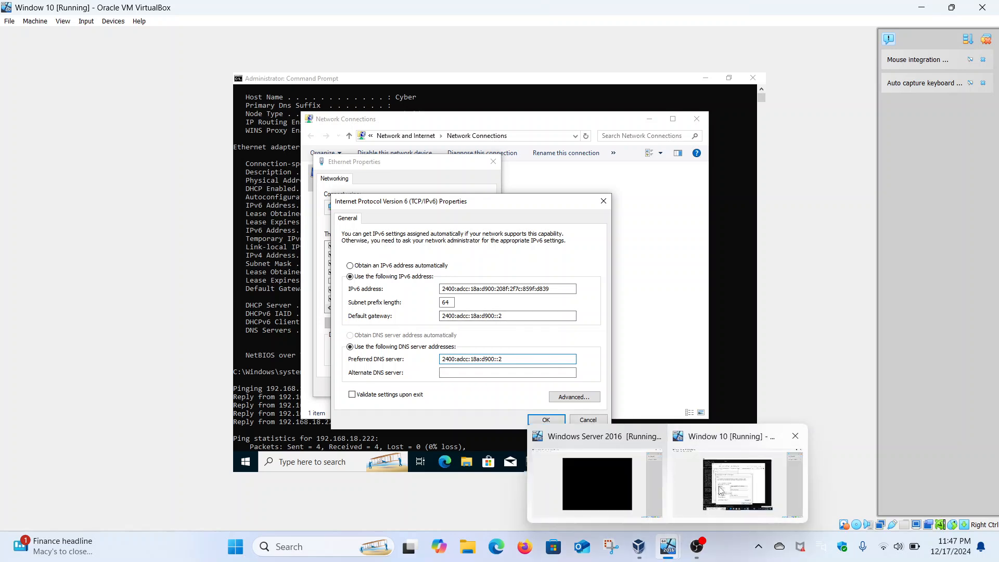
pyautogui.click(610, 478)
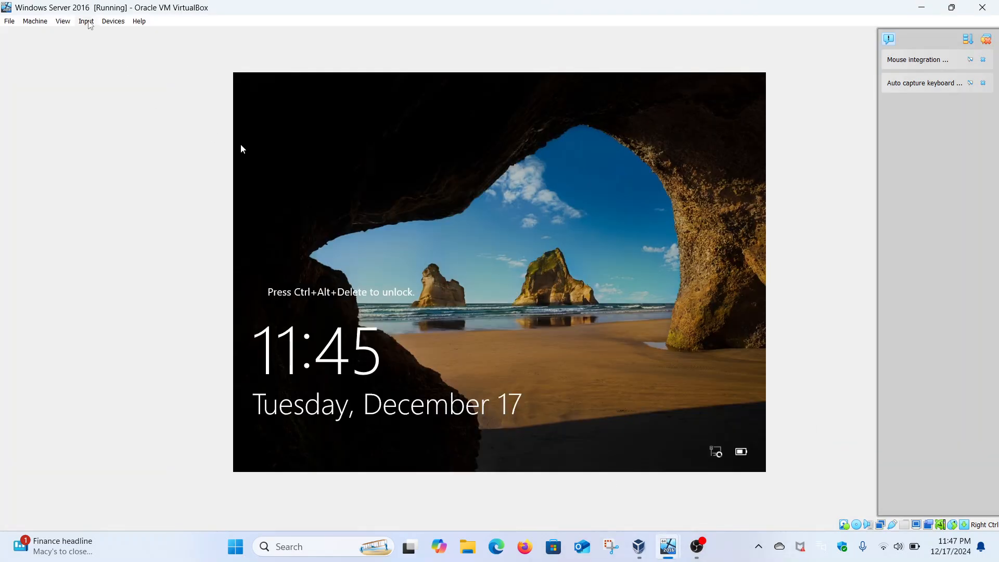
pyautogui.click(88, 22)
pyautogui.moveTo(107, 34)
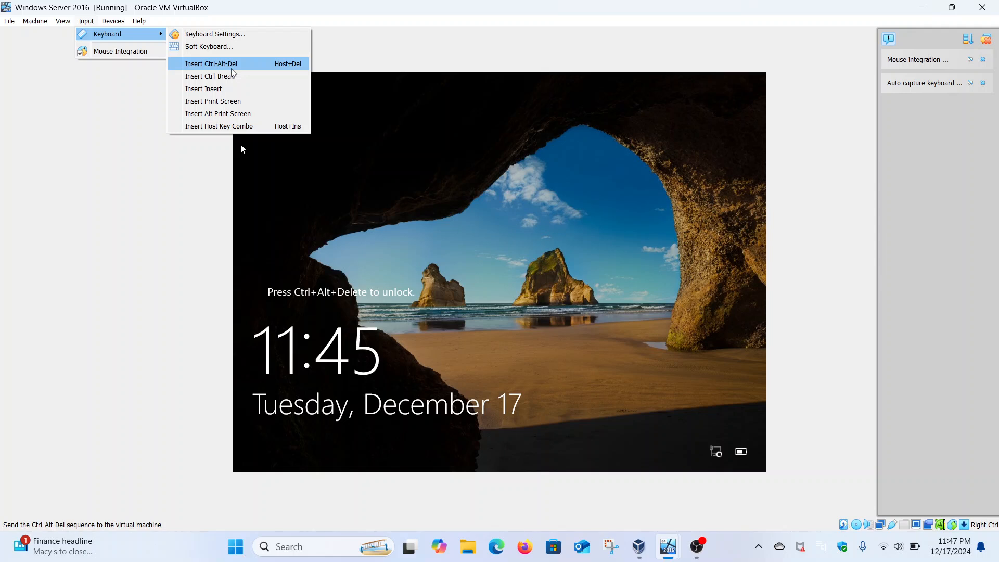
pyautogui.click(232, 67)
pyautogui.press('capslock')
pyautogui.press('capslock')
pyautogui.write('•')
pyautogui.press('capslock')
pyautogui.write('•••••••••')
pyautogui.press('Return')
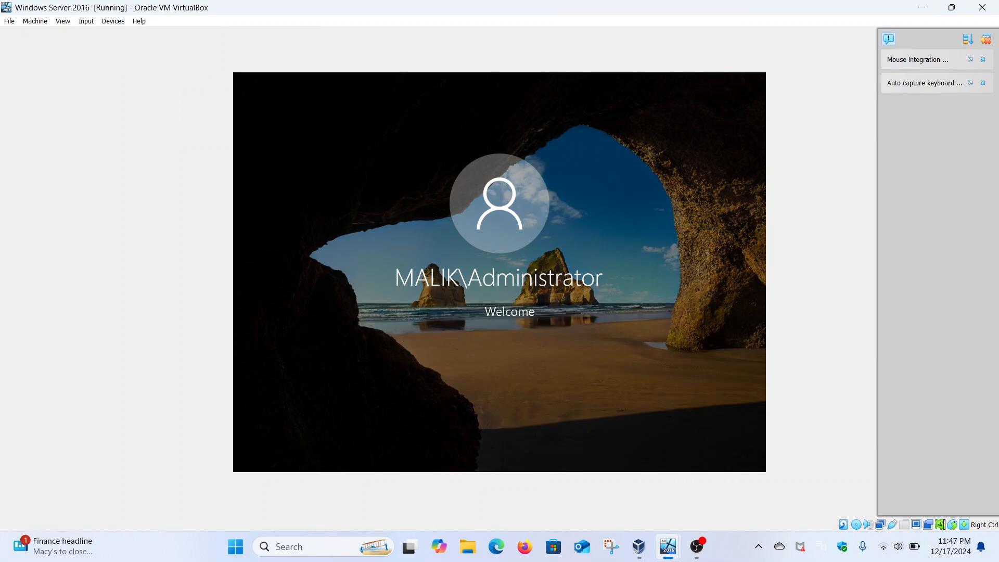
# Look up the server's IPv6 address in its ipconfig output and return to the Windows 10 virtual machine.
pyautogui.scroll(15, 461, 356)
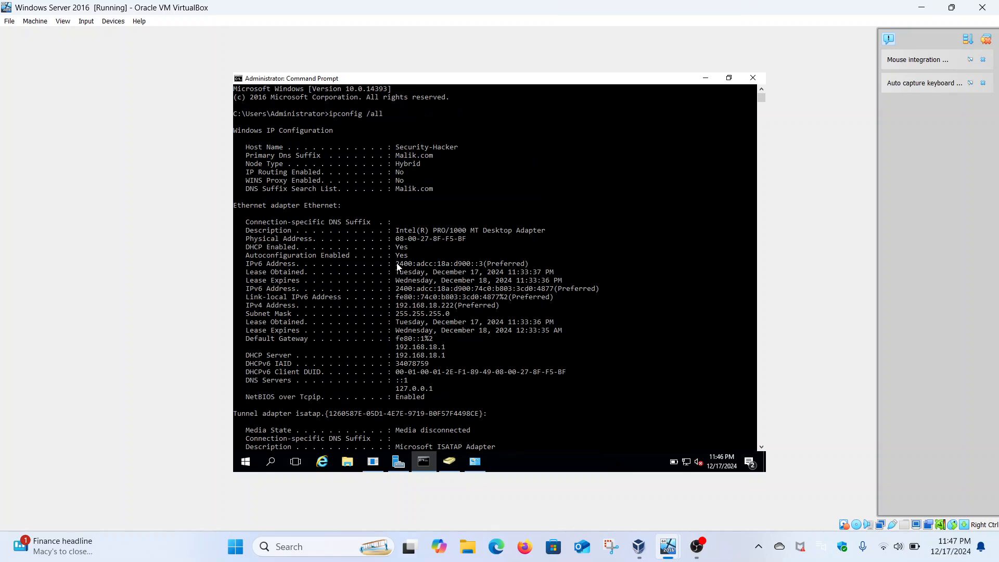
pyautogui.moveTo(399, 263); pyautogui.dragTo(484, 265)
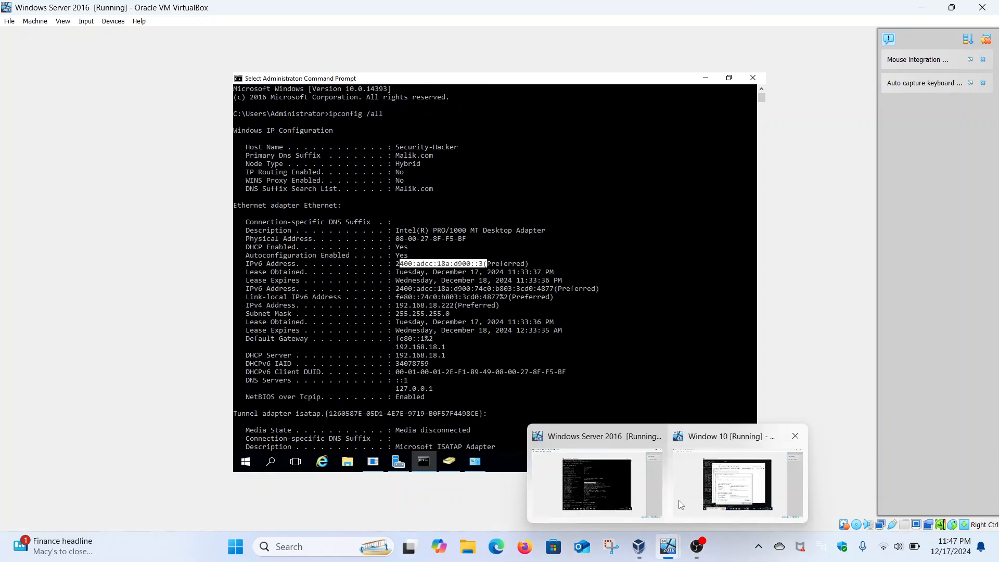
pyautogui.moveTo(668, 546)
pyautogui.click(698, 484)
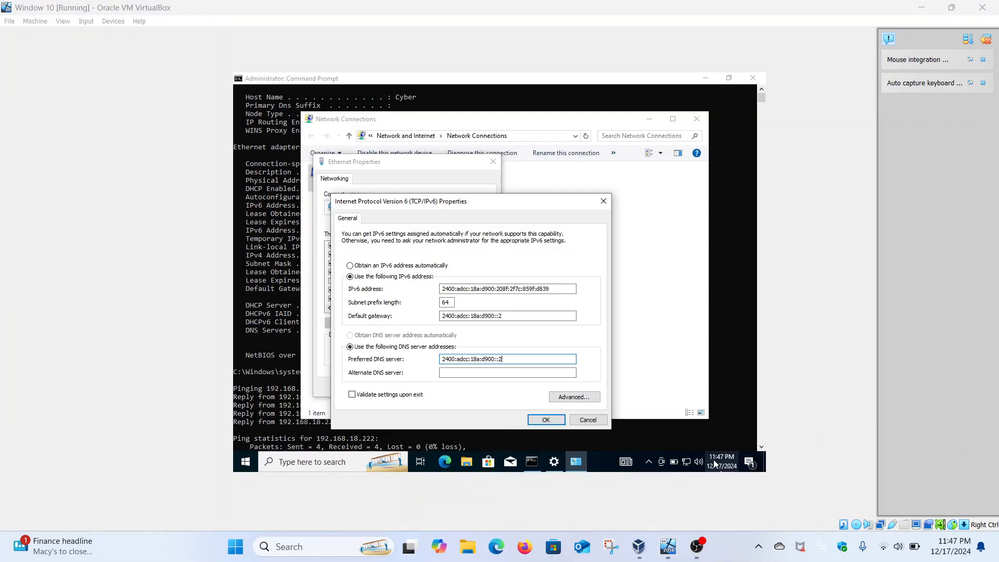
# Change the client's IPv6 default gateway and preferred DNS server to 2400:adcc:18a:d900::3, apply the settings and close Network Connections.
pyautogui.click(515, 315)
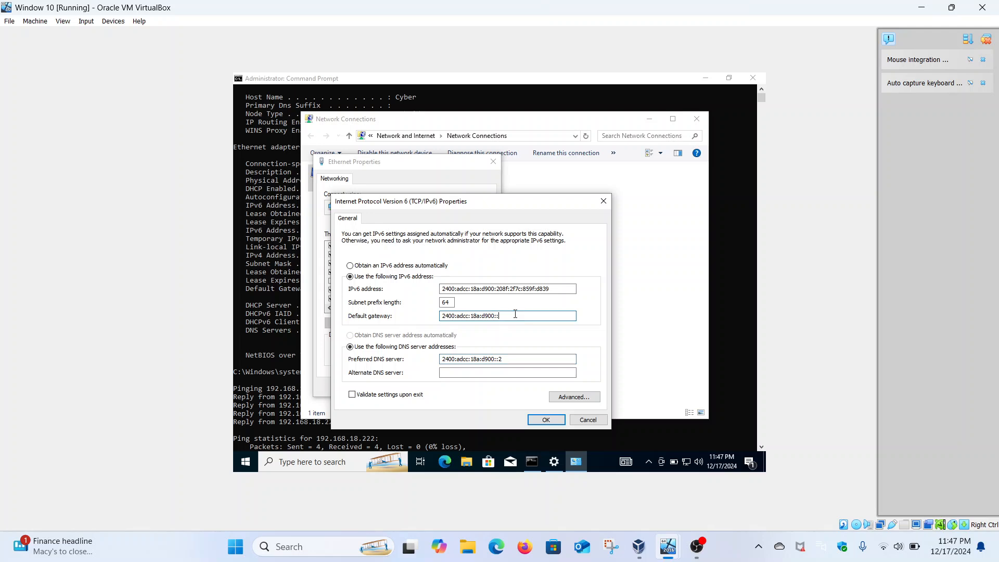
pyautogui.click(506, 358)
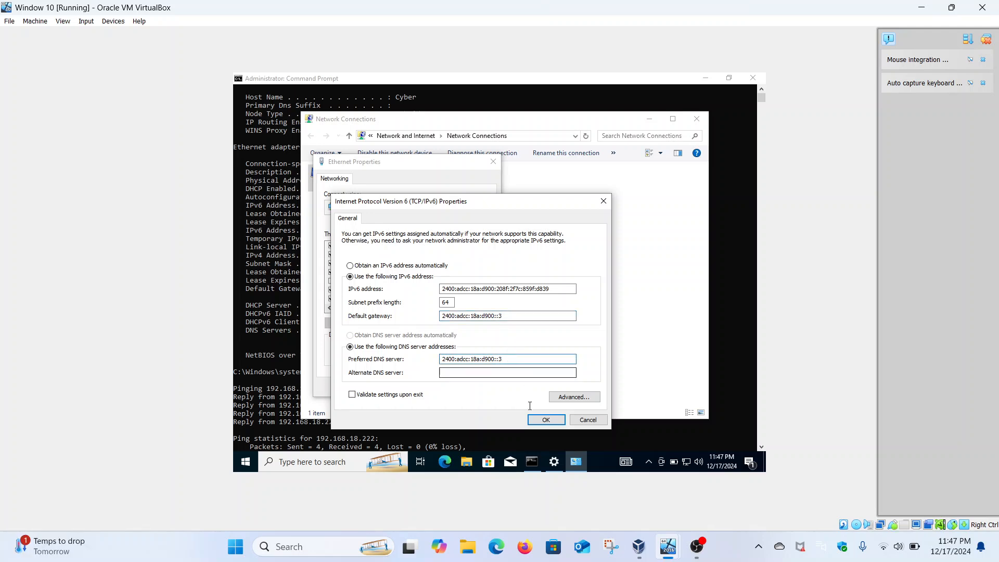
pyautogui.click(546, 420)
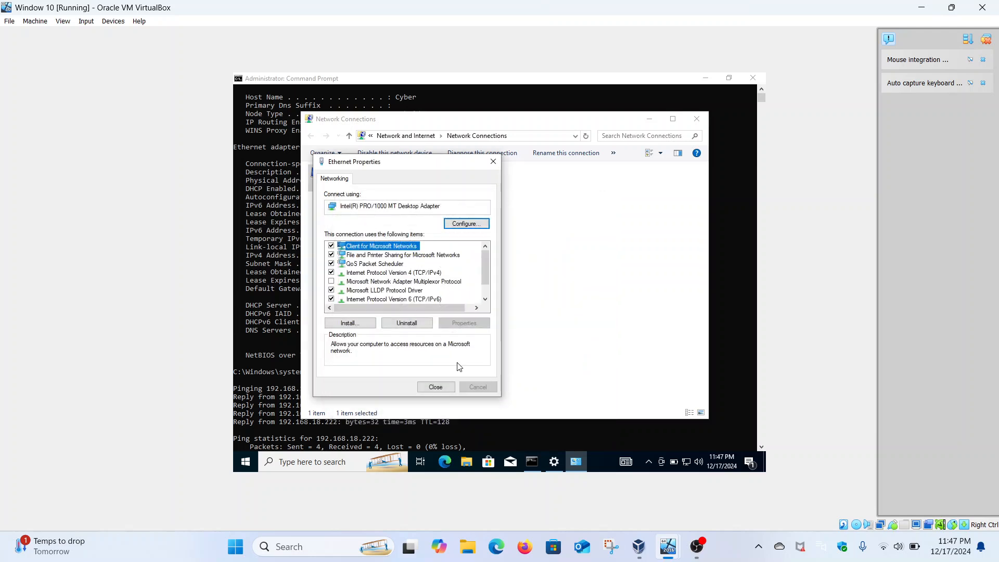
pyautogui.click(435, 386)
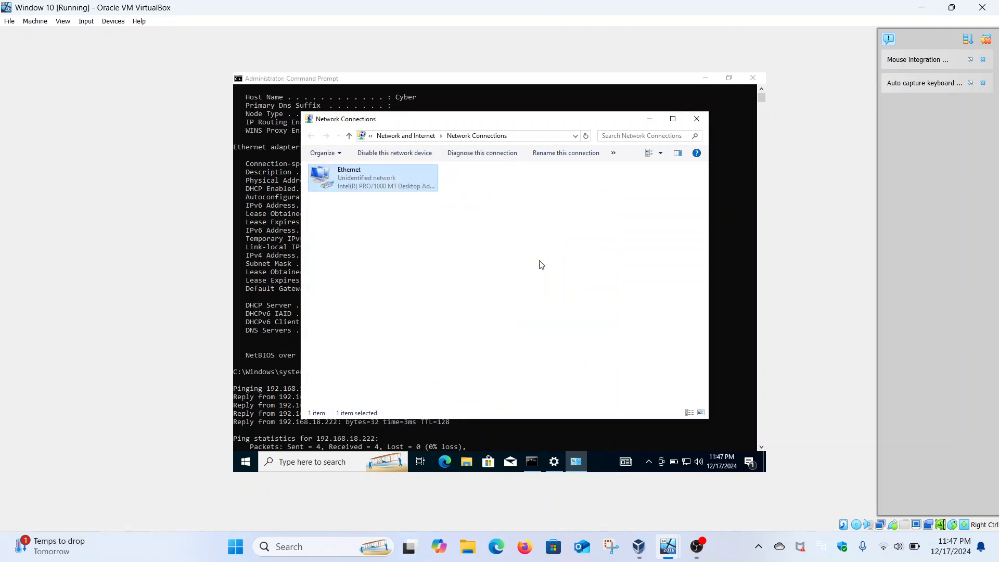
pyautogui.click(696, 119)
# Query malik.com with nslookup in the client's Command Prompt and highlight the address of the responding DNS server.
pyautogui.write('nslookup malik.com')
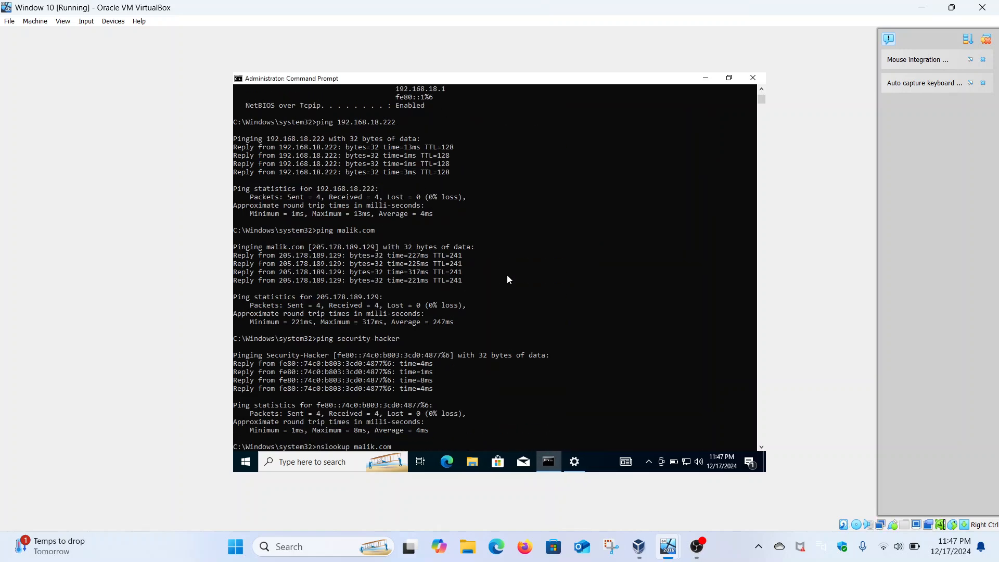
pyautogui.press('Return')
pyautogui.press('Up')
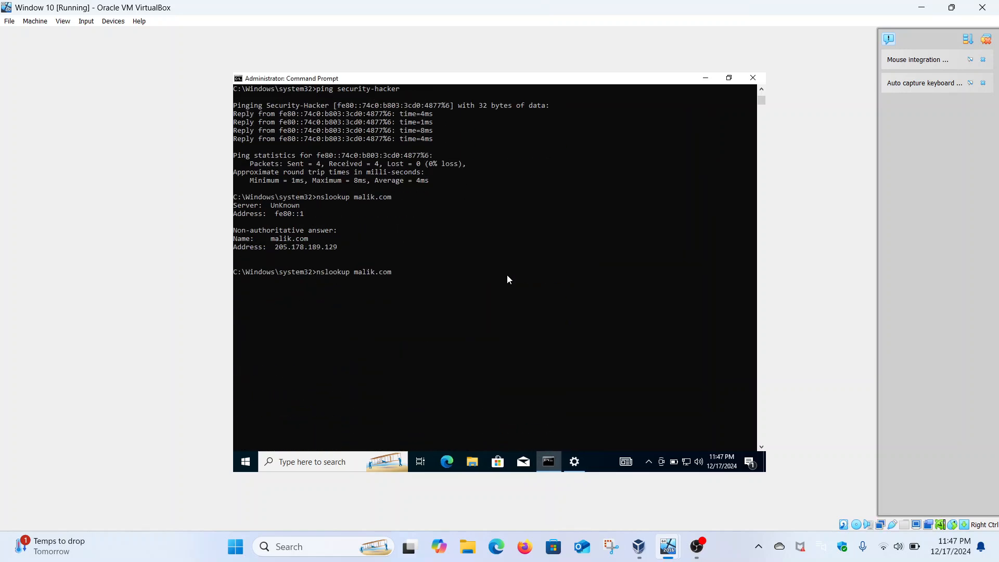
pyautogui.press('Return')
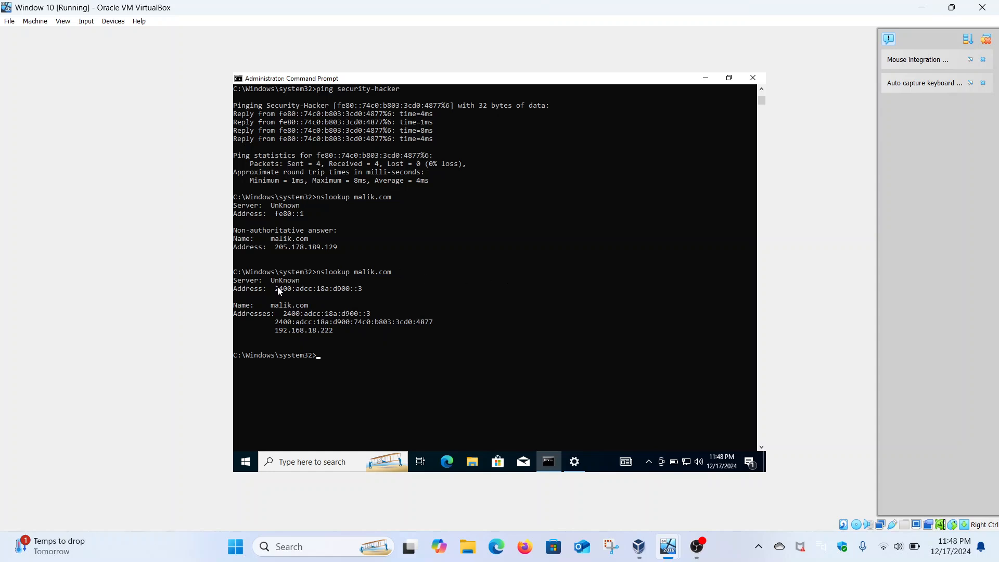
pyautogui.moveTo(276, 288); pyautogui.dragTo(360, 289)
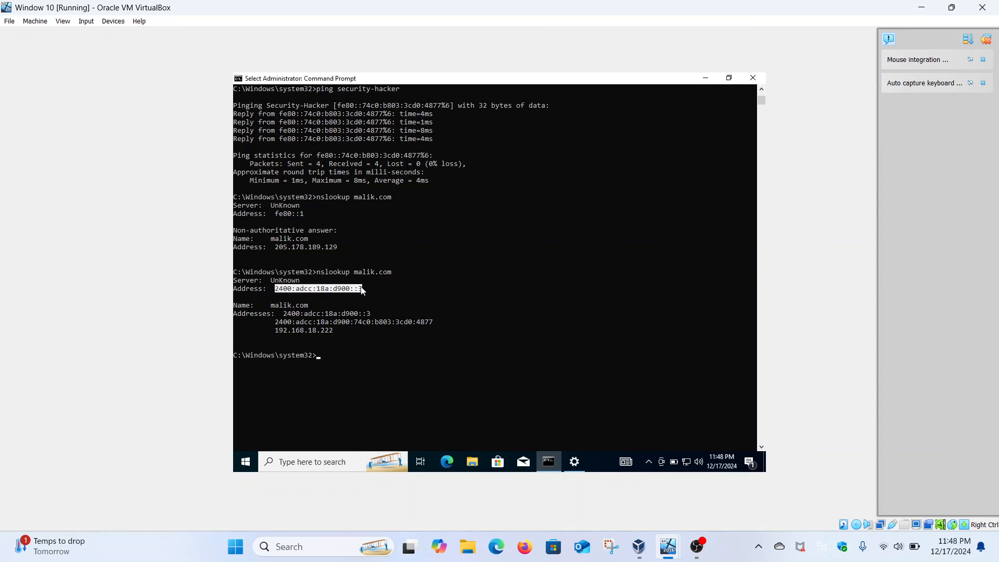
# Clear the highlighted address and ping security-hacker, followed by malik.com, from the client's Command Prompt.
pyautogui.click(360, 289)
pyautogui.moveTo(274, 211); pyautogui.dragTo(303, 218)
pyautogui.click(310, 314)
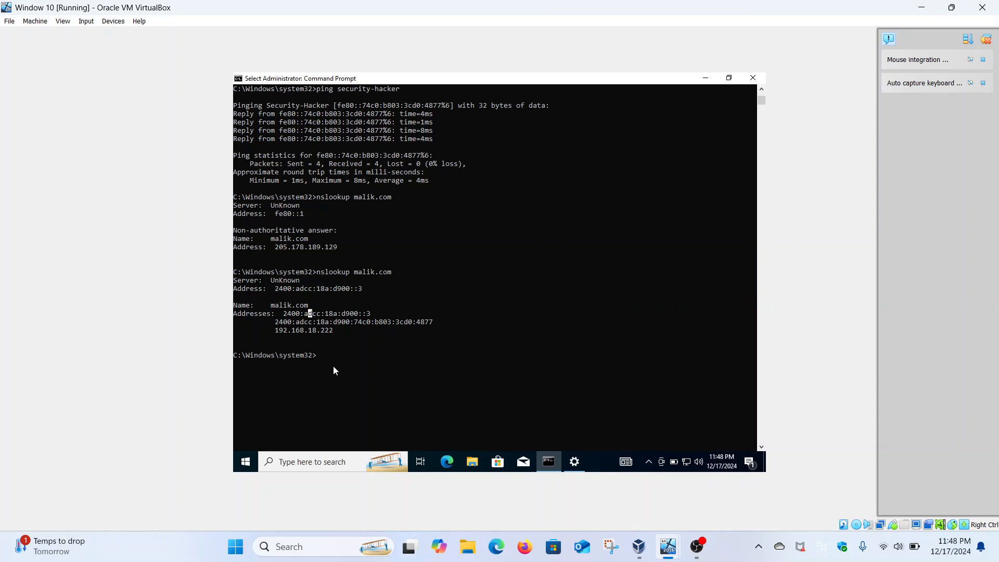
pyautogui.press('Up')
pyautogui.press('Up')
pyautogui.press('Return')
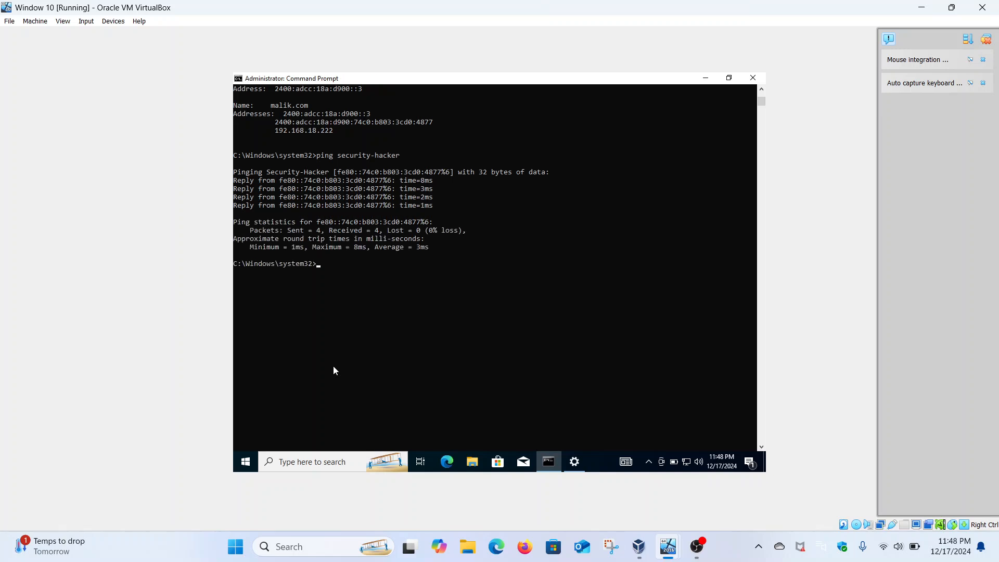
pyautogui.press('Up')
pyautogui.press('Up')
pyautogui.press('Return')
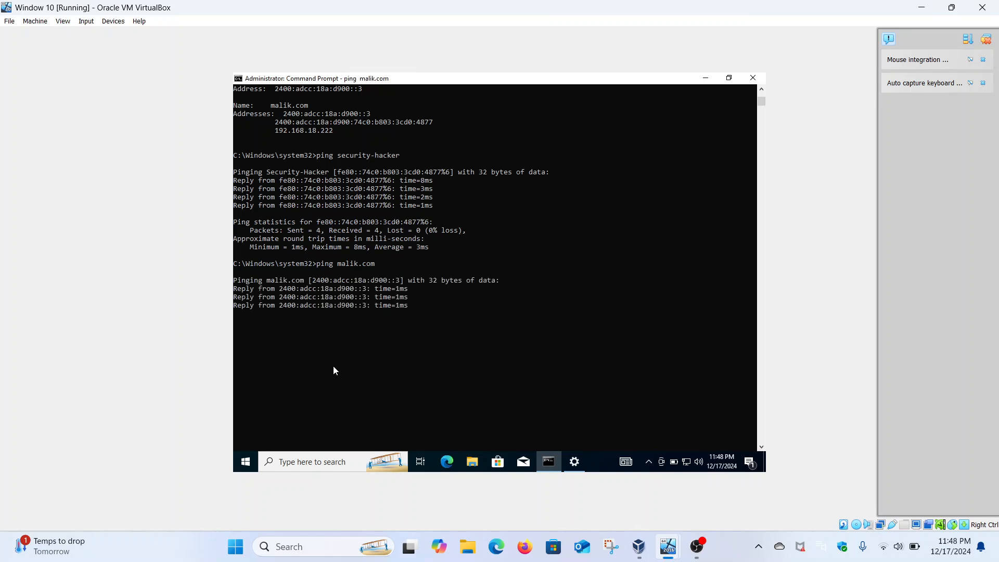
# Ping the server's IPv6 address 2400:adcc:18a:d900::3 and minimize the Command Prompt.
pyautogui.write('ping 2400:')
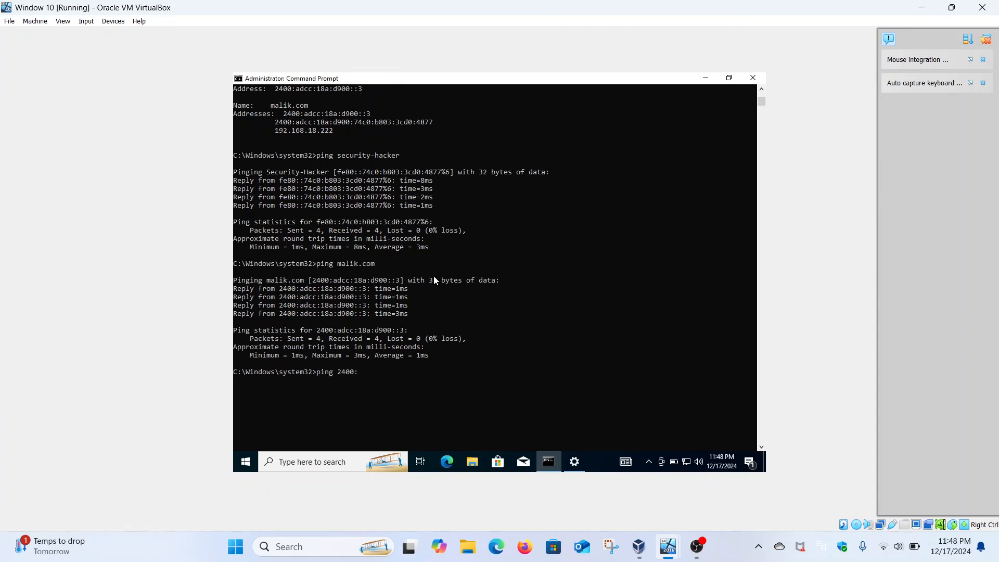
pyautogui.write('adcc:18a:d900::3')
pyautogui.press('Return')
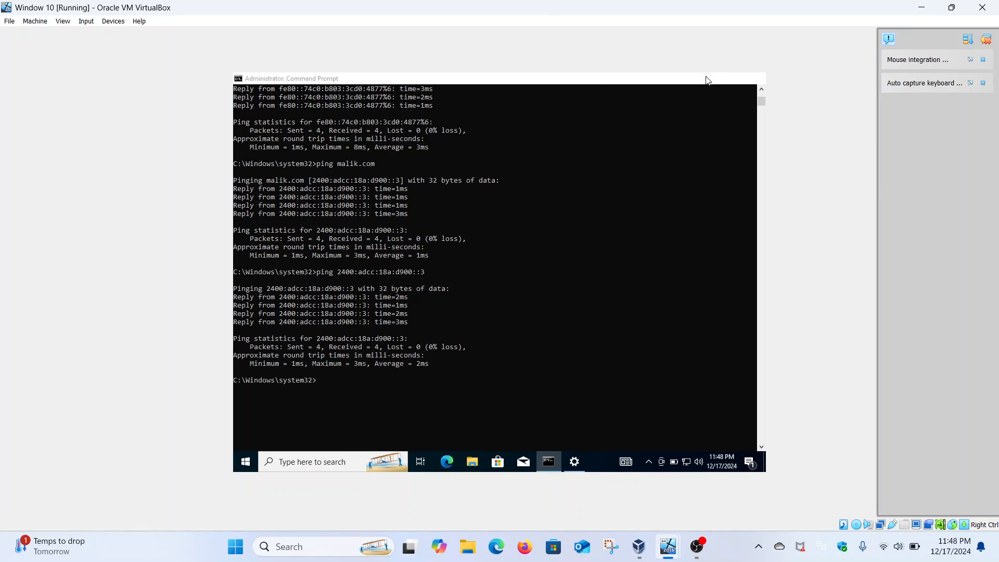
pyautogui.click(705, 78)
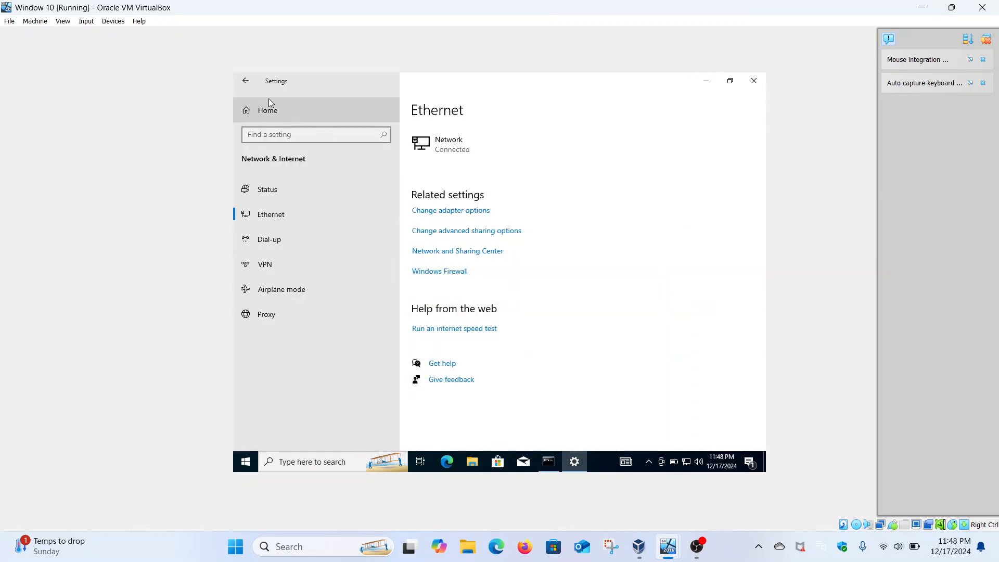
# Open the advanced sharing settings from the Ethernet page of Network & Internet settings and maximize the window.
pyautogui.click(247, 83)
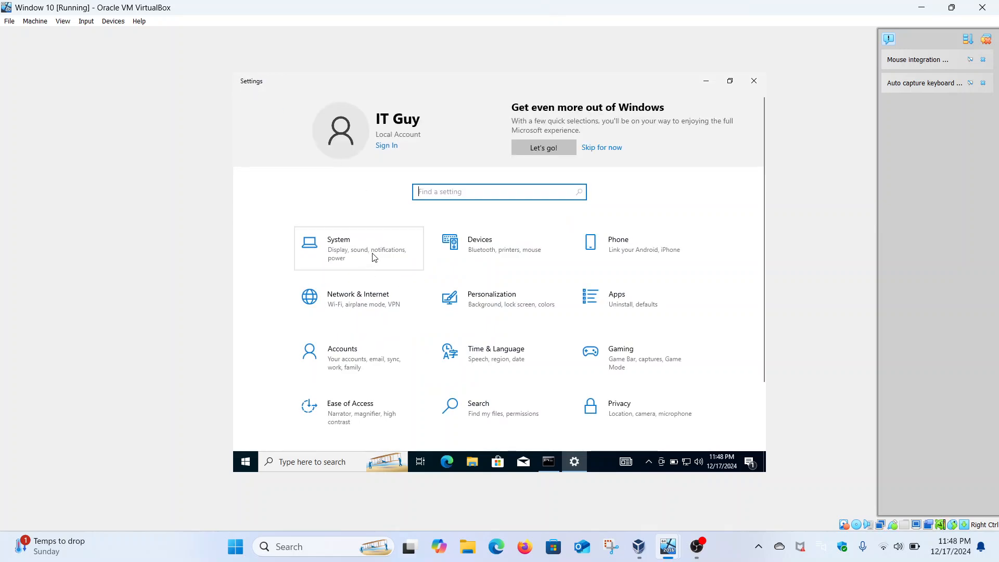
pyautogui.click(370, 298)
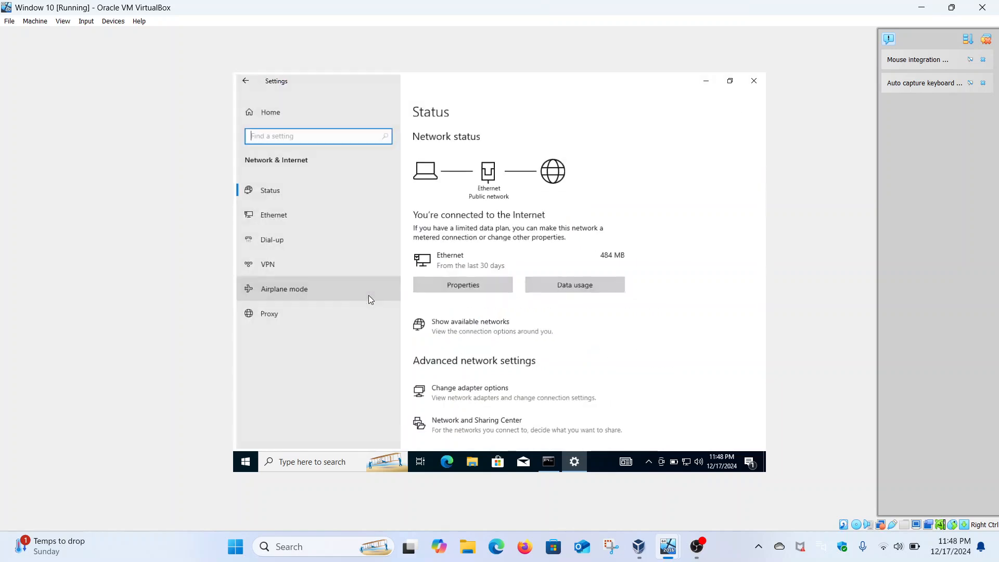
pyautogui.click(327, 213)
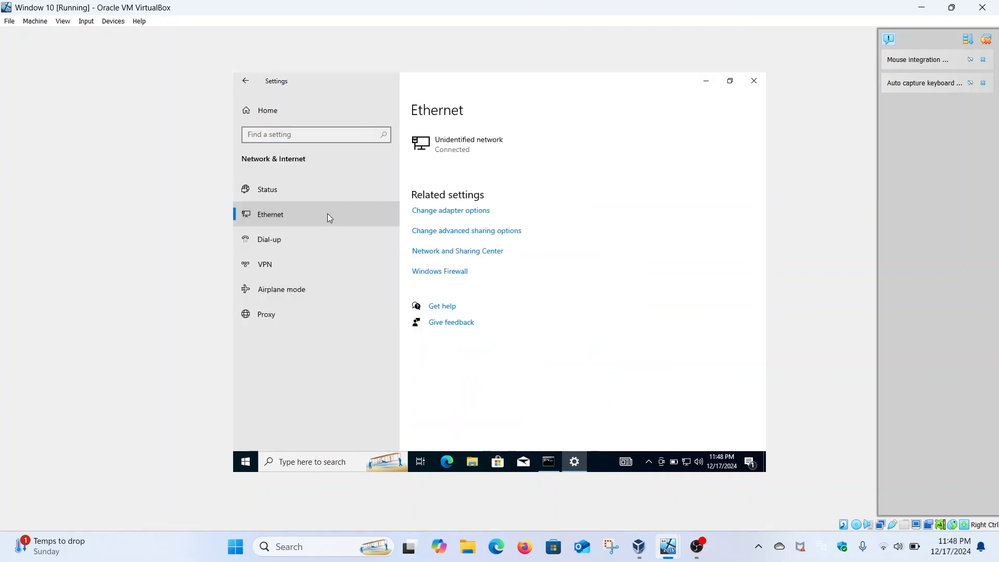
pyautogui.click(473, 234)
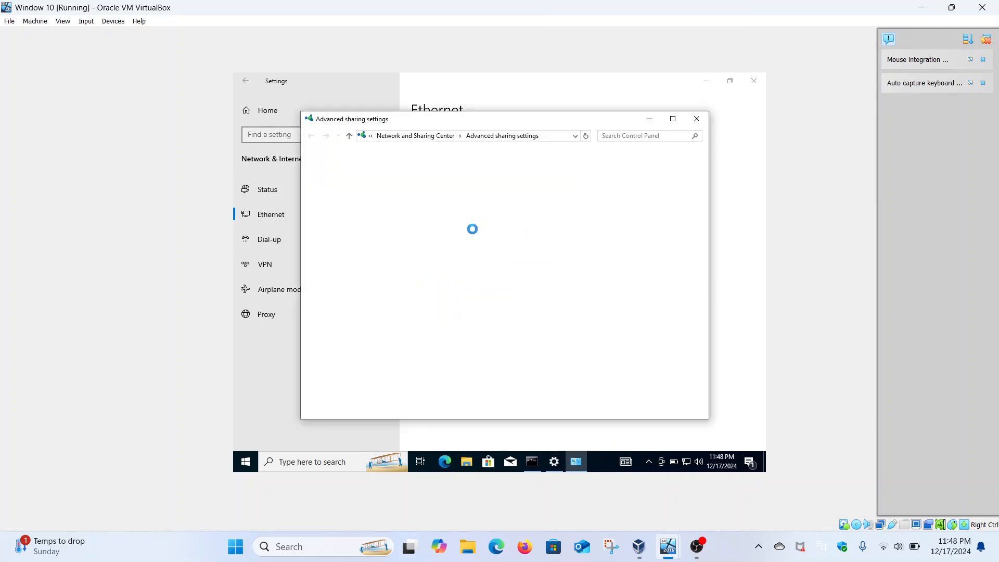
pyautogui.click(673, 118)
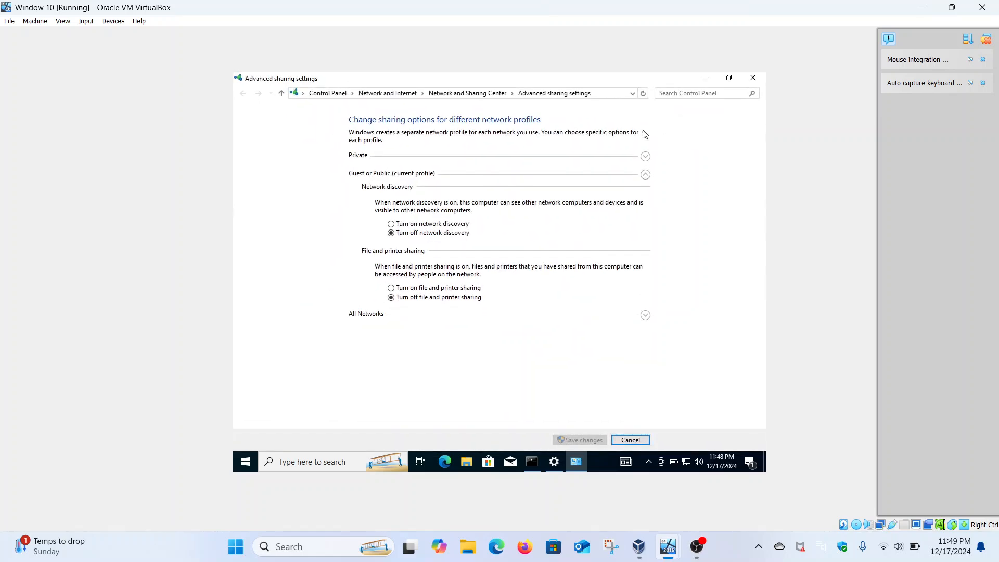
# Turn on file and printer sharing for the Private and Guest or Public profiles, and review the All Networks sharing options.
pyautogui.click(646, 157)
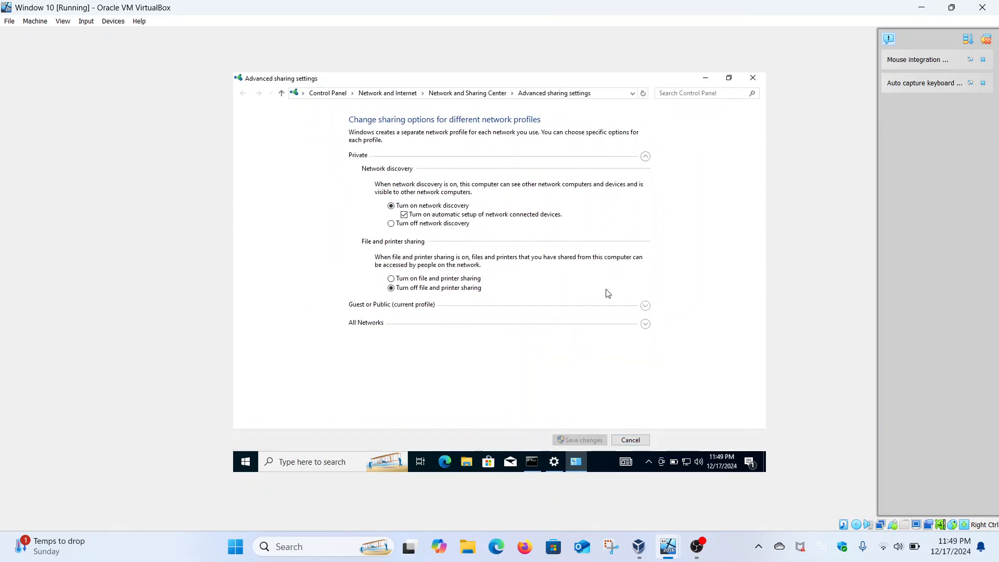
pyautogui.click(461, 278)
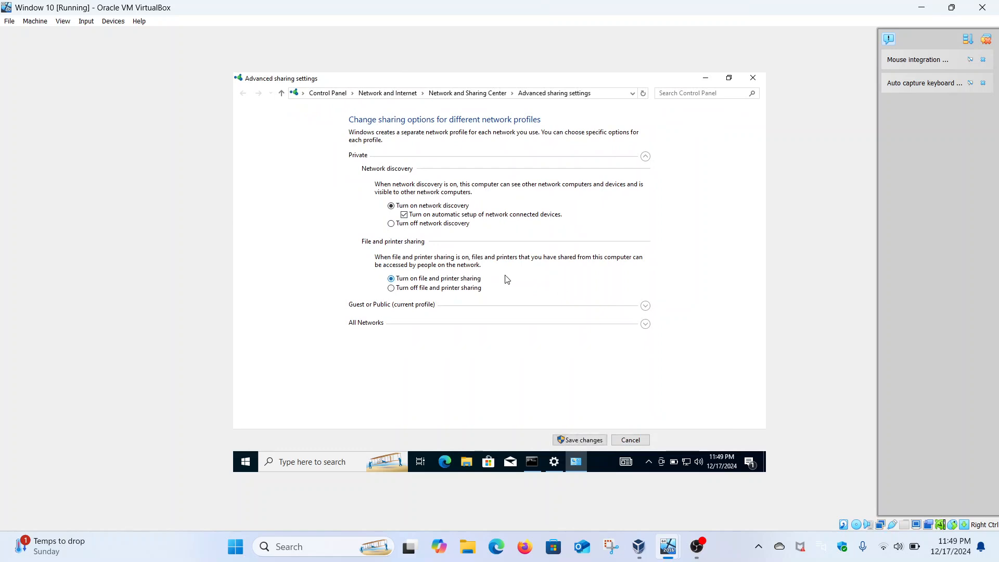
pyautogui.click(645, 306)
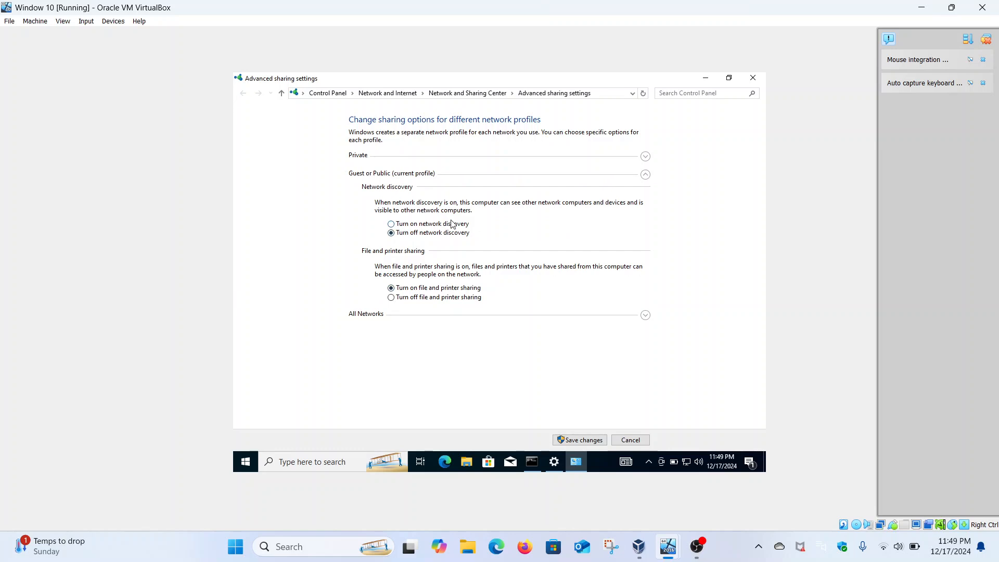
pyautogui.click(646, 315)
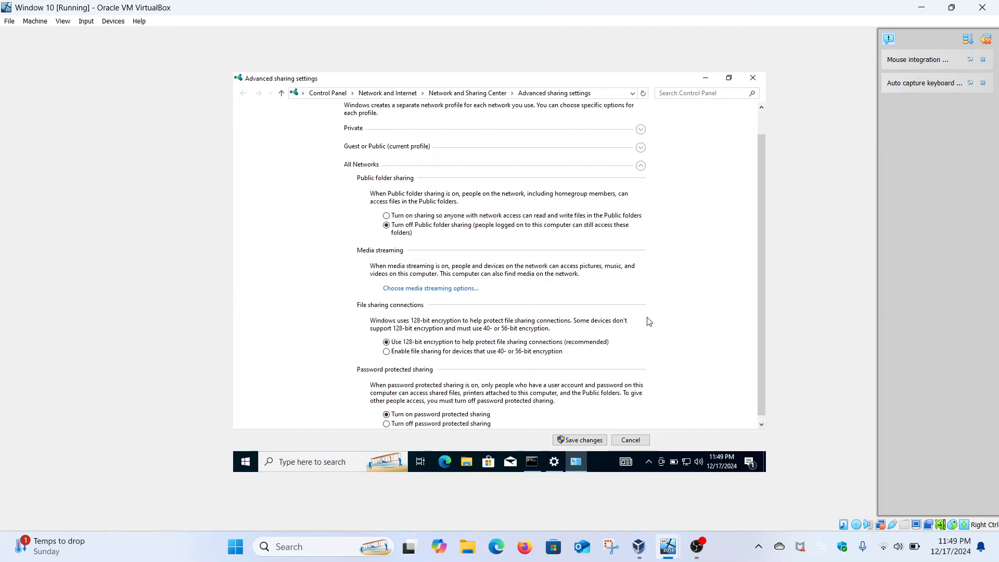
pyautogui.scroll(-1, 450, 371)
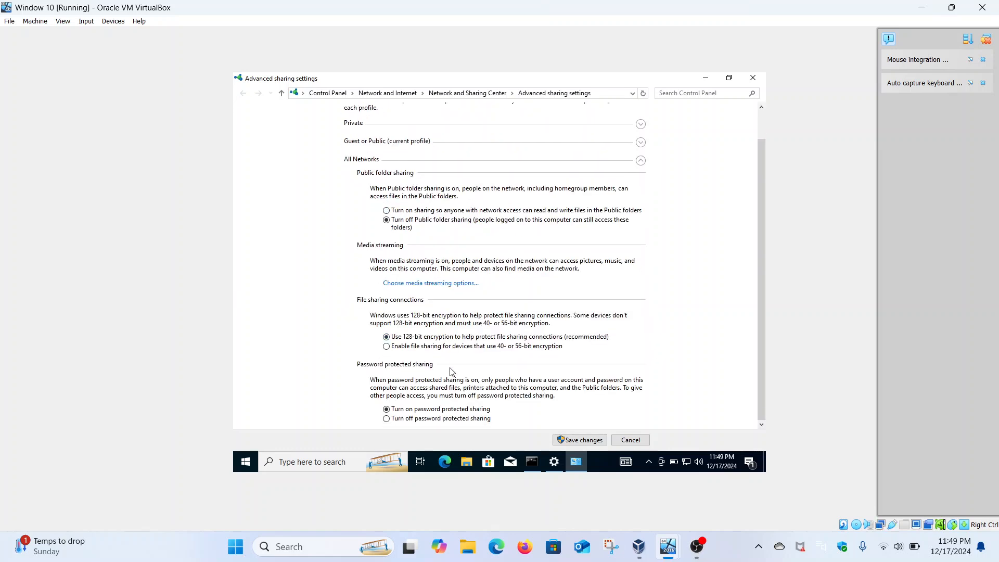
pyautogui.scroll(1, 450, 370)
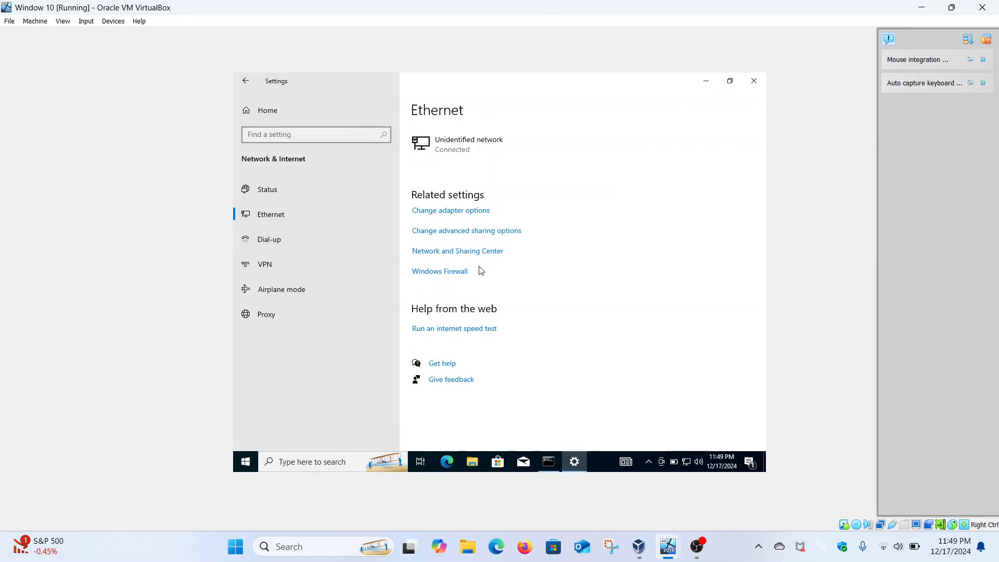
# Open the Computer Name/Domain Changes dialog through the advanced PC rename option on the System About page.
pyautogui.click(246, 82)
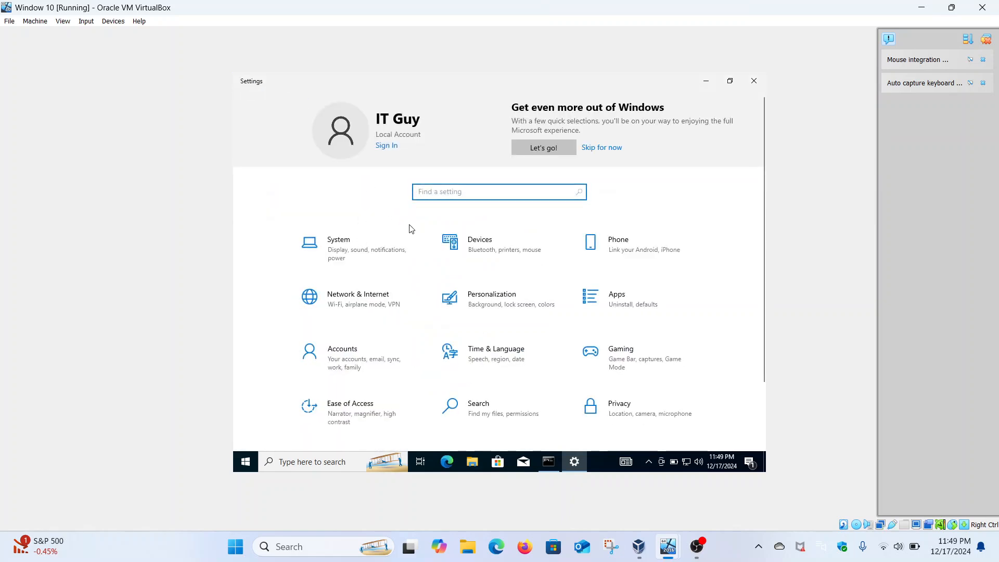
pyautogui.click(367, 260)
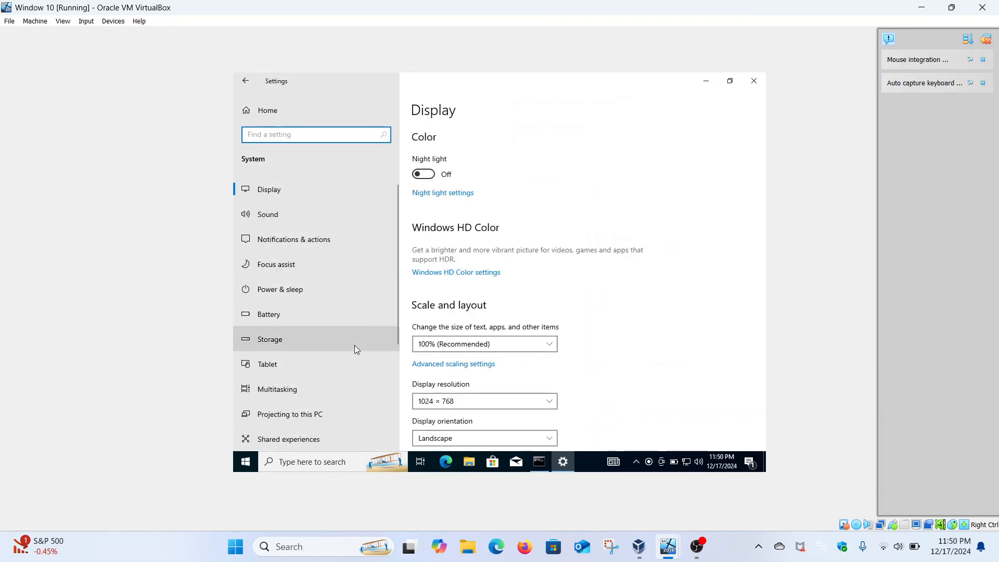
pyautogui.scroll(-3, 356, 349)
pyautogui.click(281, 389)
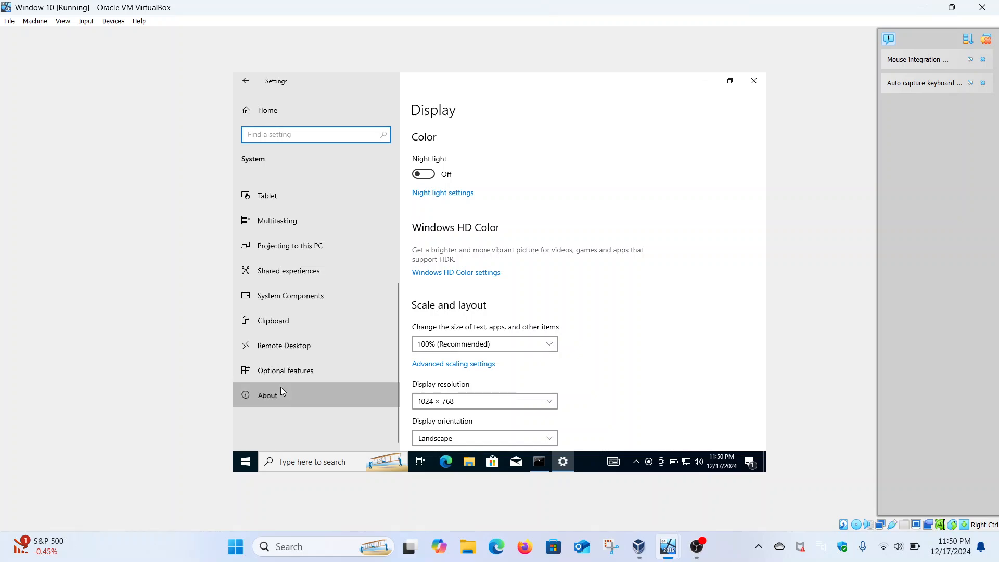
pyautogui.scroll(-10, 497, 361)
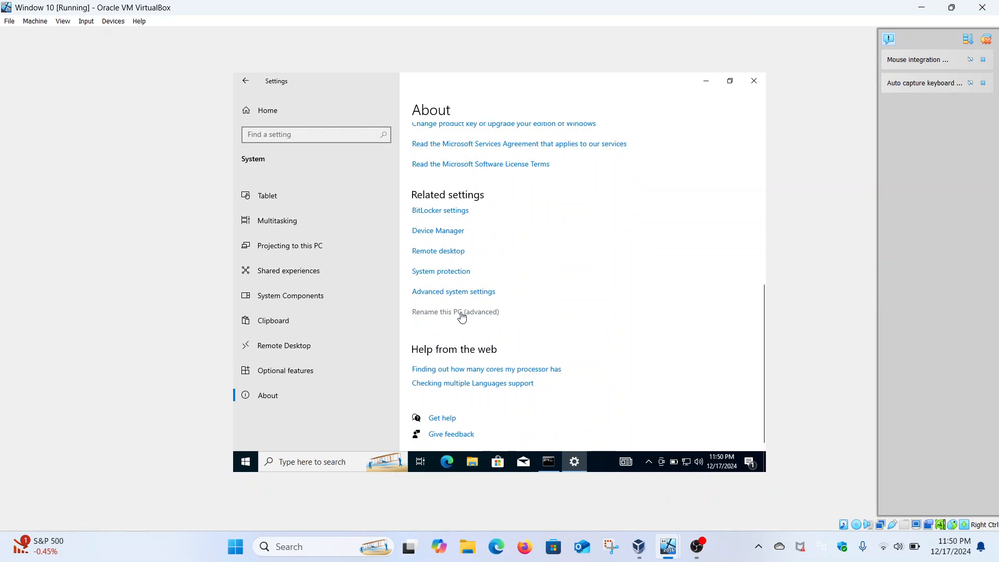
pyautogui.click(461, 313)
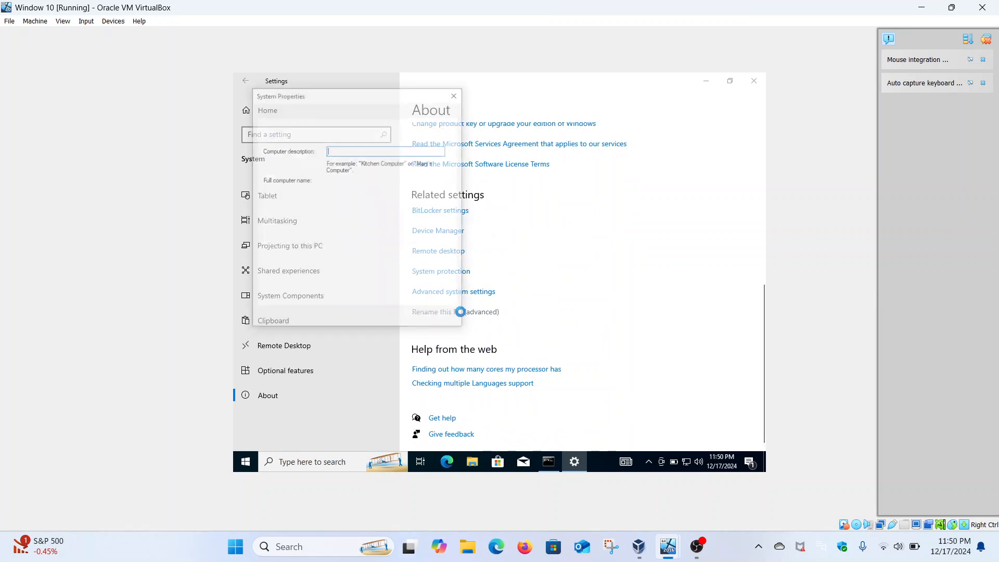
pyautogui.click(432, 234)
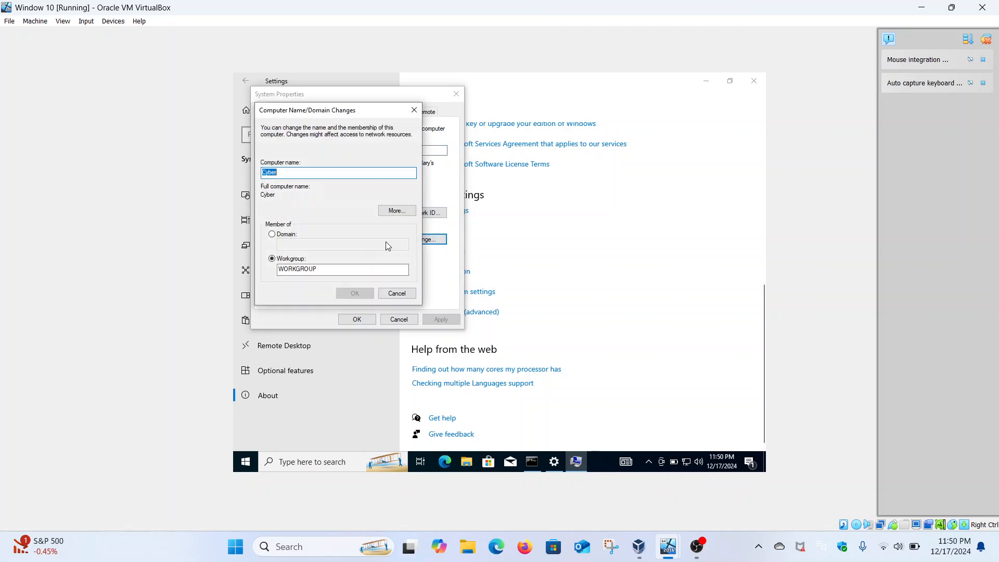
# Set the computer's membership to the domain Malik.com and submit the change.
pyautogui.click(273, 235)
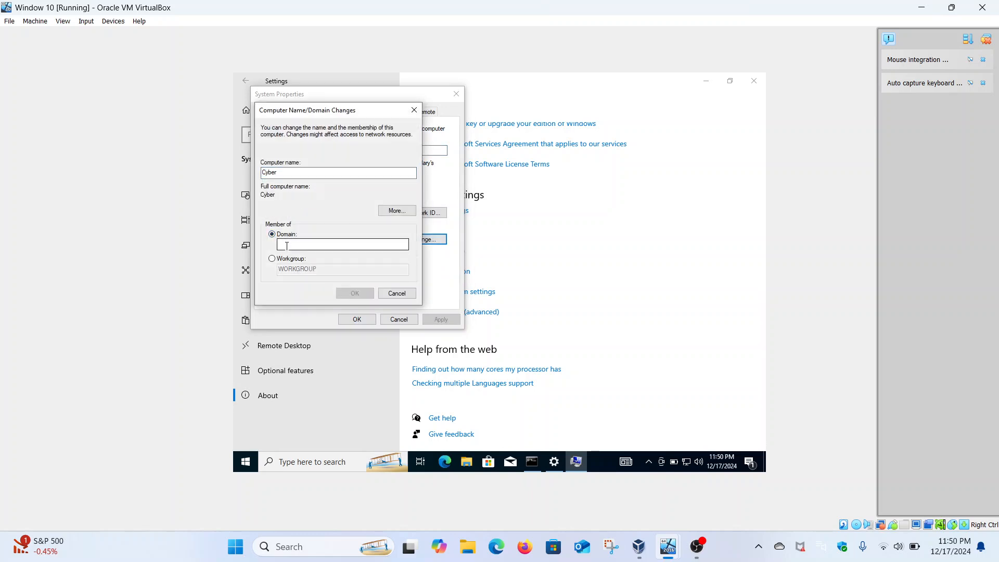
pyautogui.write('Malik.com')
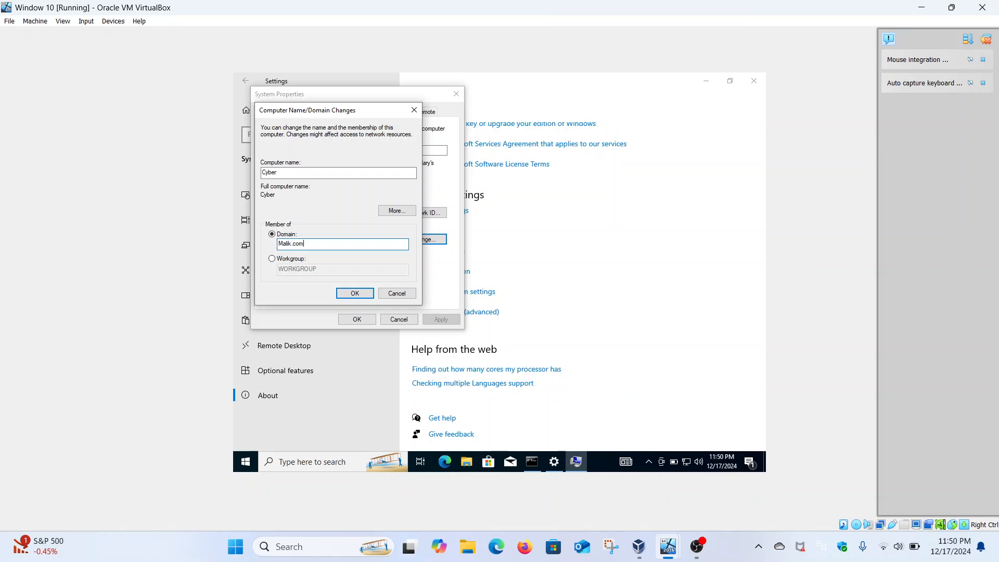
pyautogui.click(355, 293)
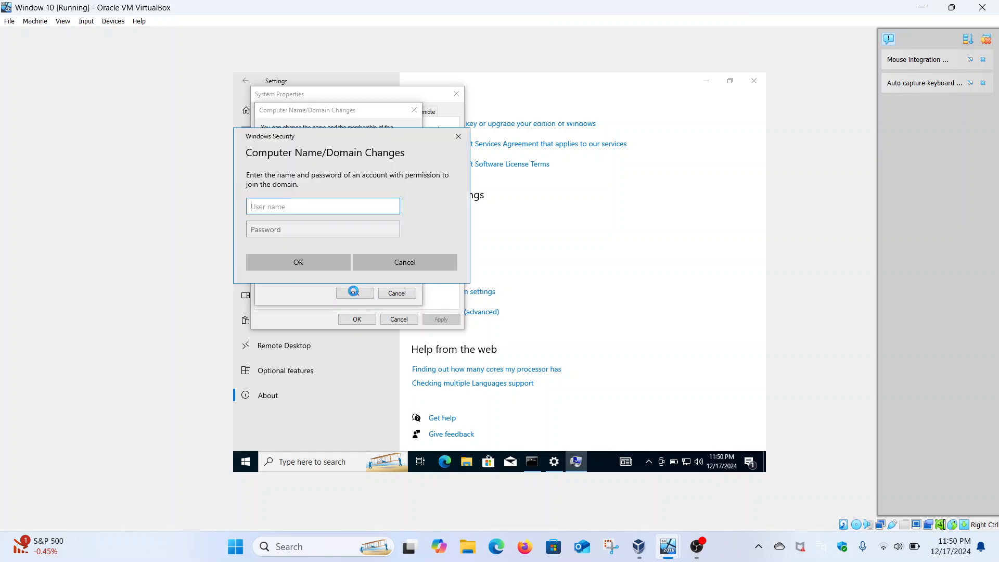
# Authorize the domain join with the user name Administrator and the account password.
pyautogui.write('Administrator')
pyautogui.press('Tab')
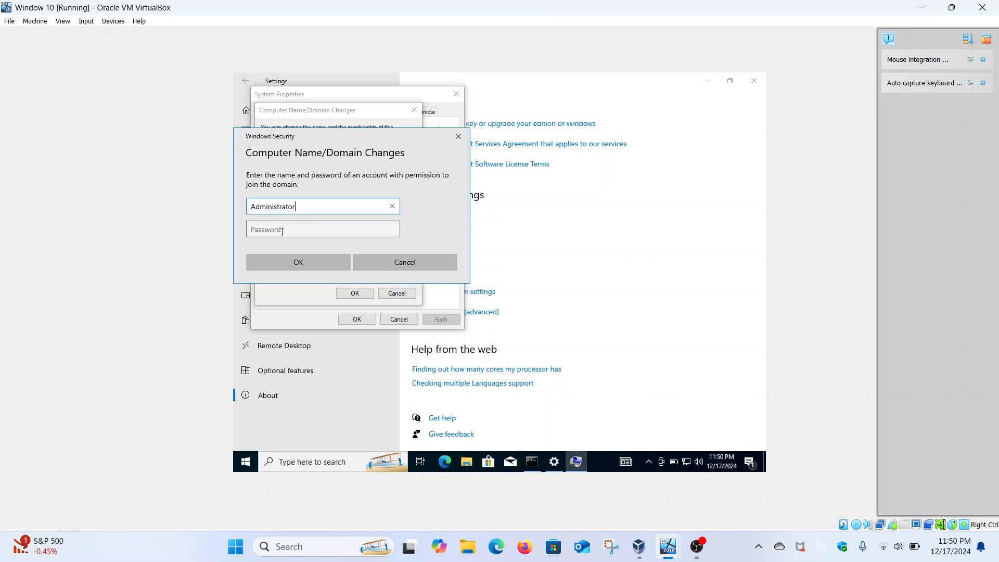
pyautogui.write('••')
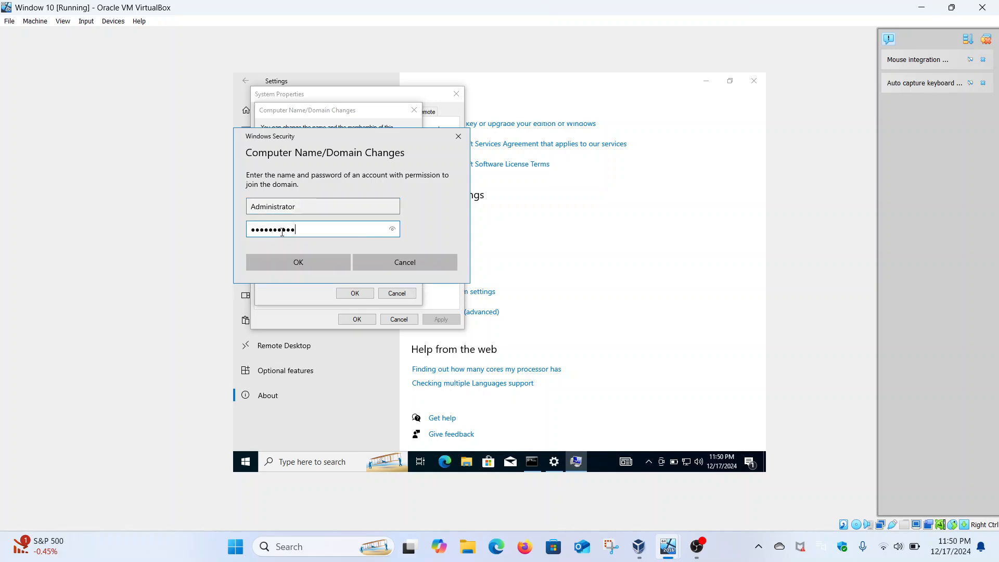
pyautogui.click(316, 264)
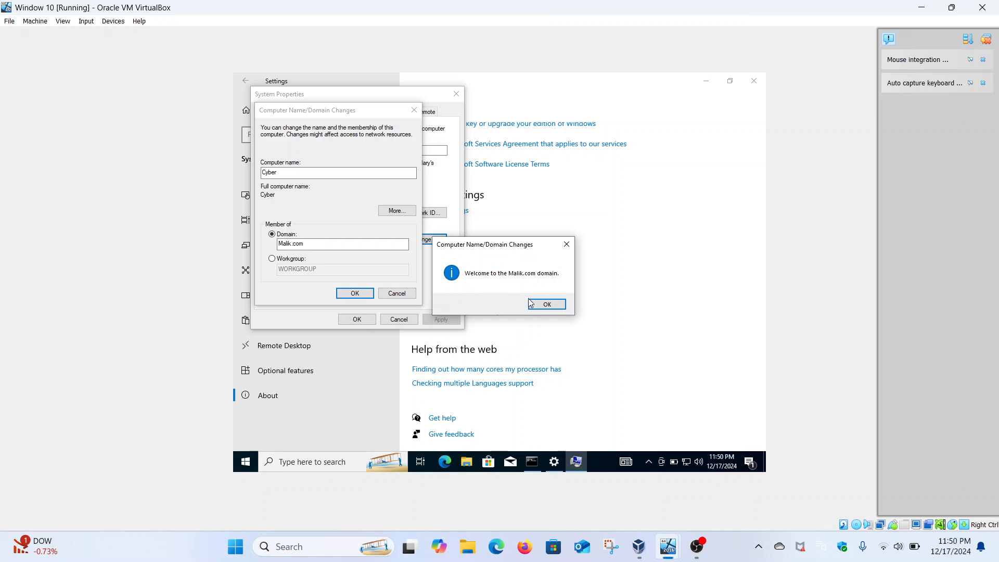
# Acknowledge the domain welcome and restart notices, close System Properties and restart the Windows 10 client.
pyautogui.click(547, 306)
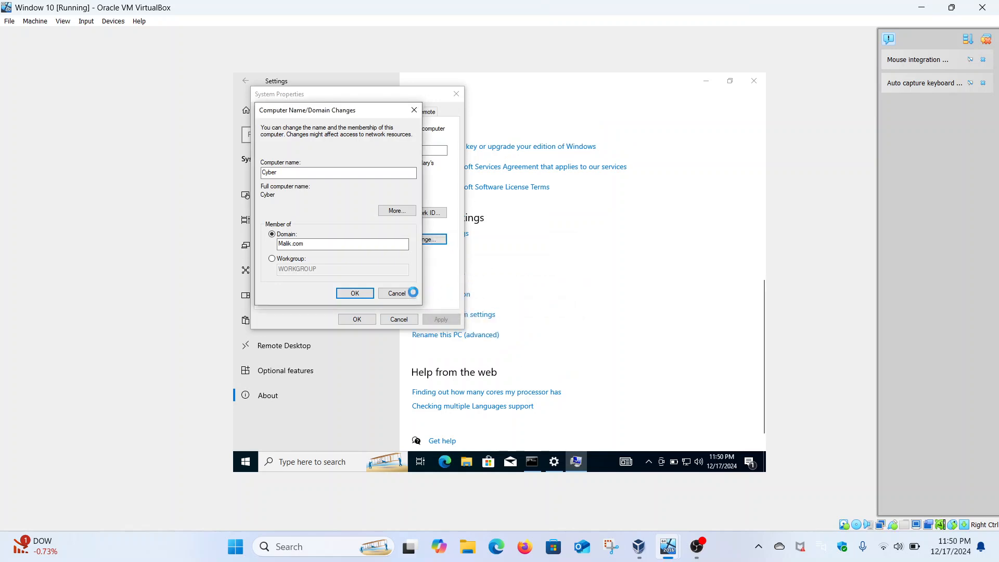
pyautogui.click(562, 282)
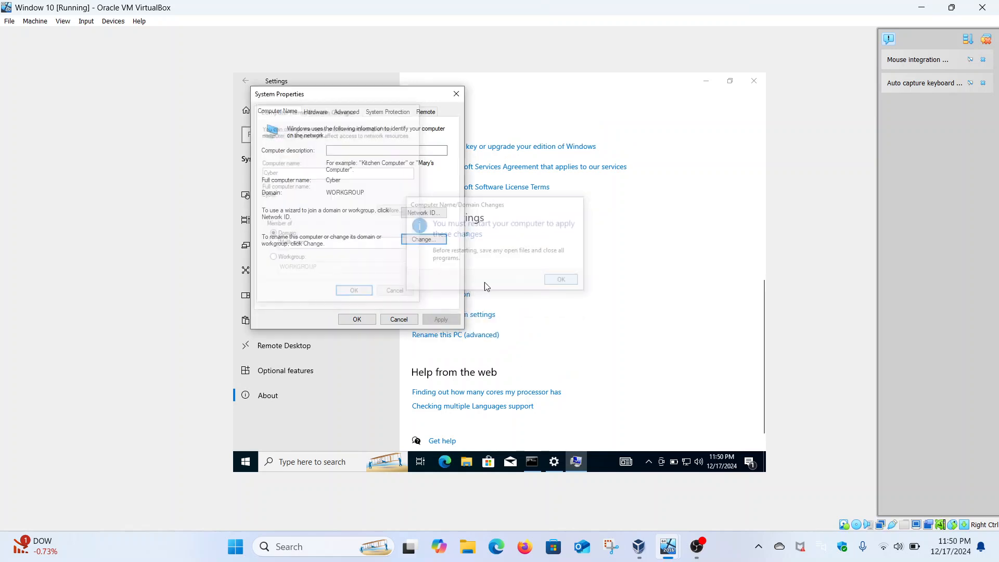
pyautogui.click(363, 318)
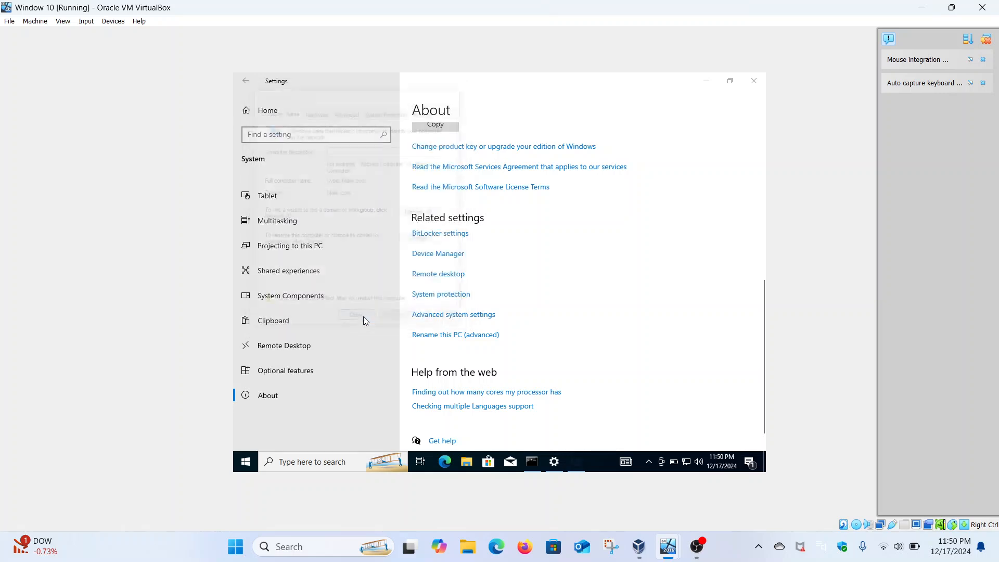
pyautogui.click(500, 277)
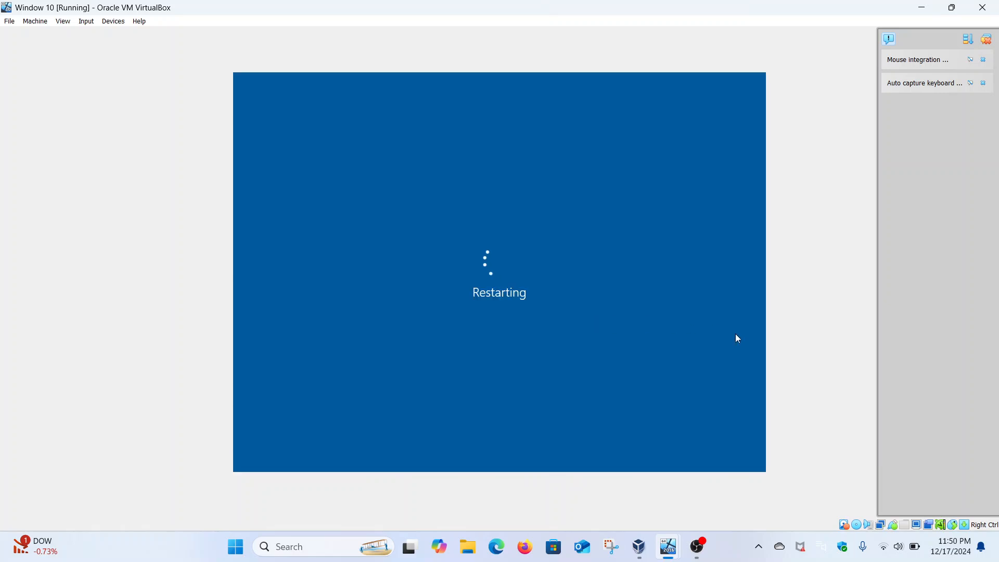
# Switch to the Windows Server 2016 virtual machine.
pyautogui.moveTo(668, 554)
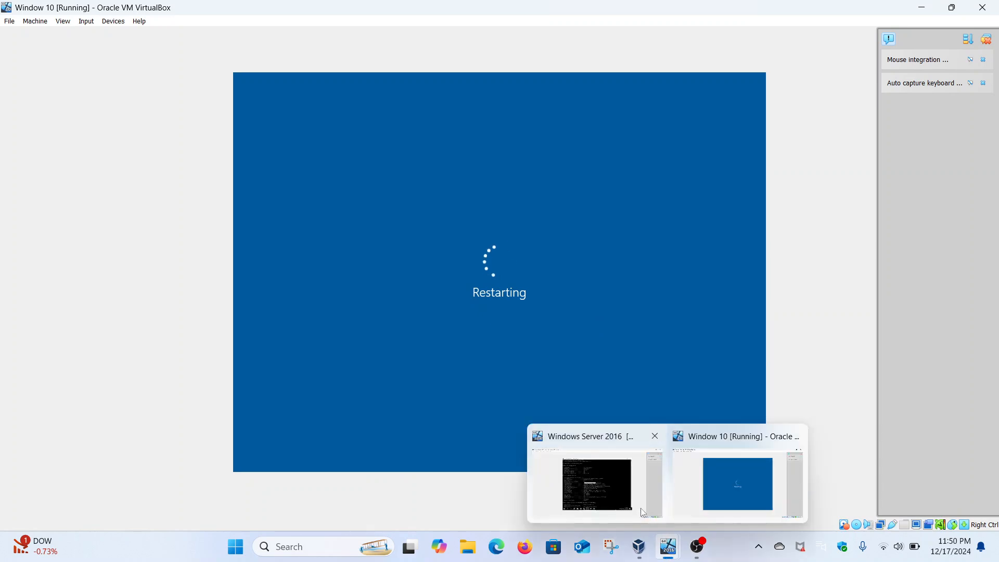
pyautogui.click(588, 483)
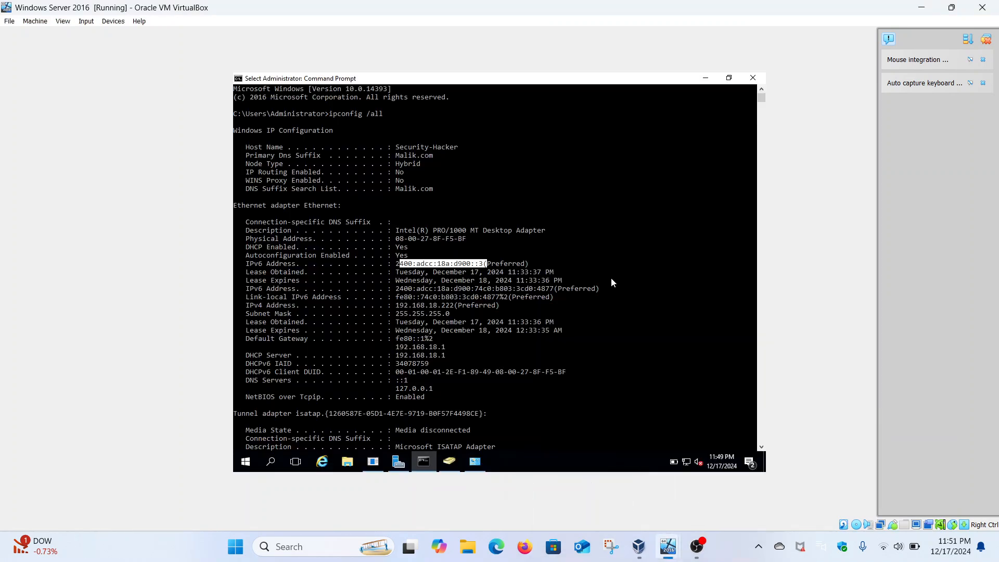
# Minimize the open windows, open Active Directory Users and Computers maximized and select the CYBER computer in Malik.com's Computers container.
pyautogui.click(705, 78)
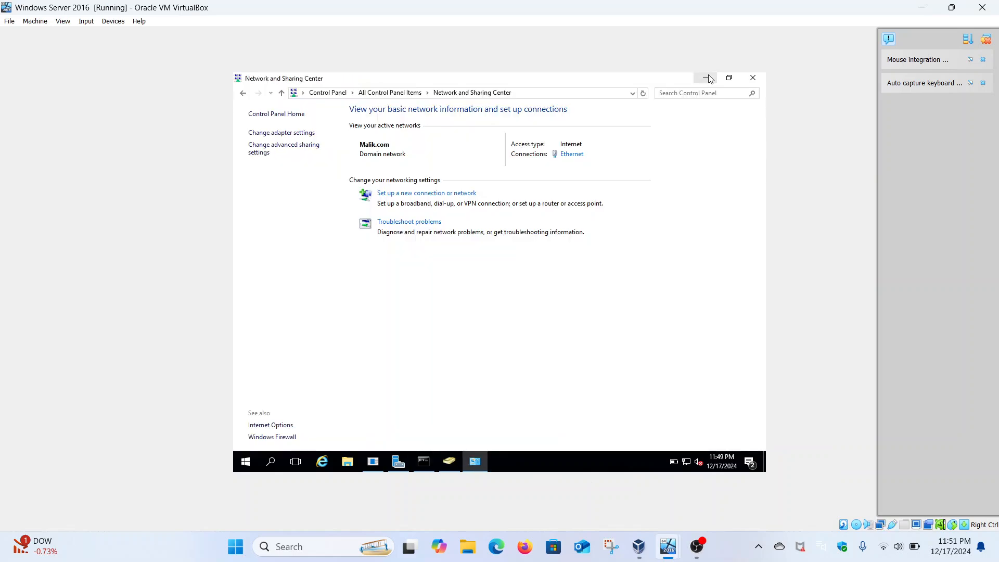
pyautogui.click(703, 78)
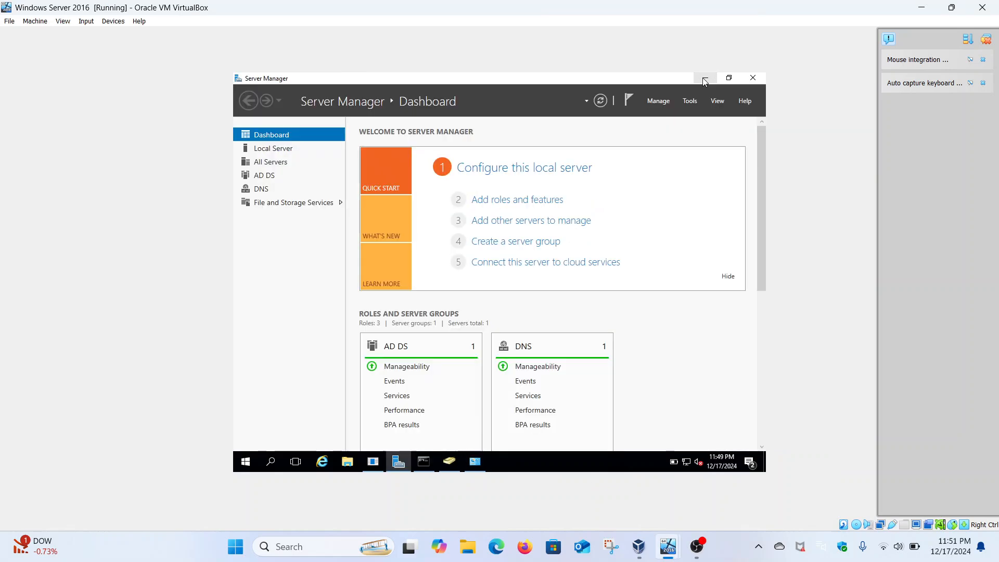
pyautogui.click(690, 100)
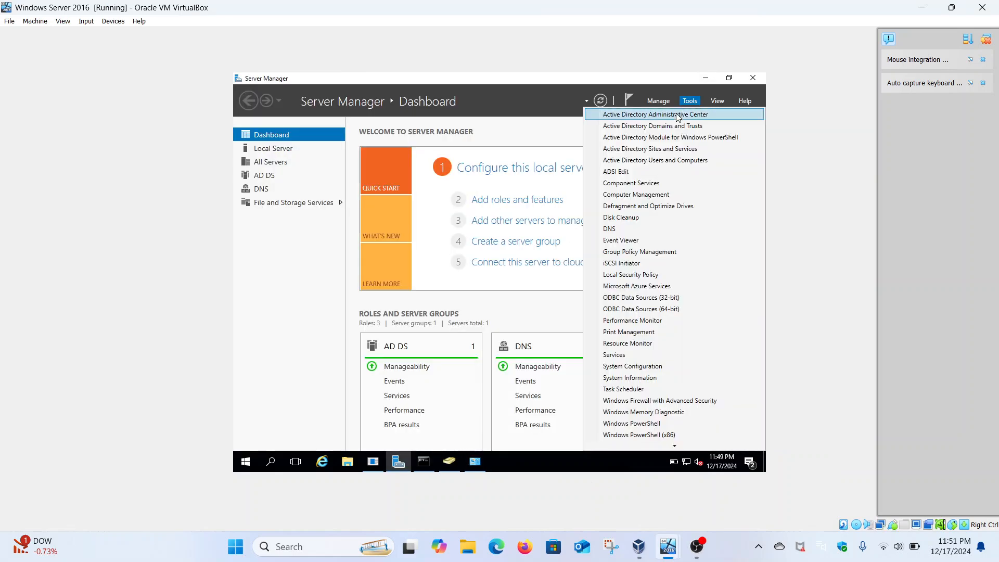
pyautogui.click(673, 161)
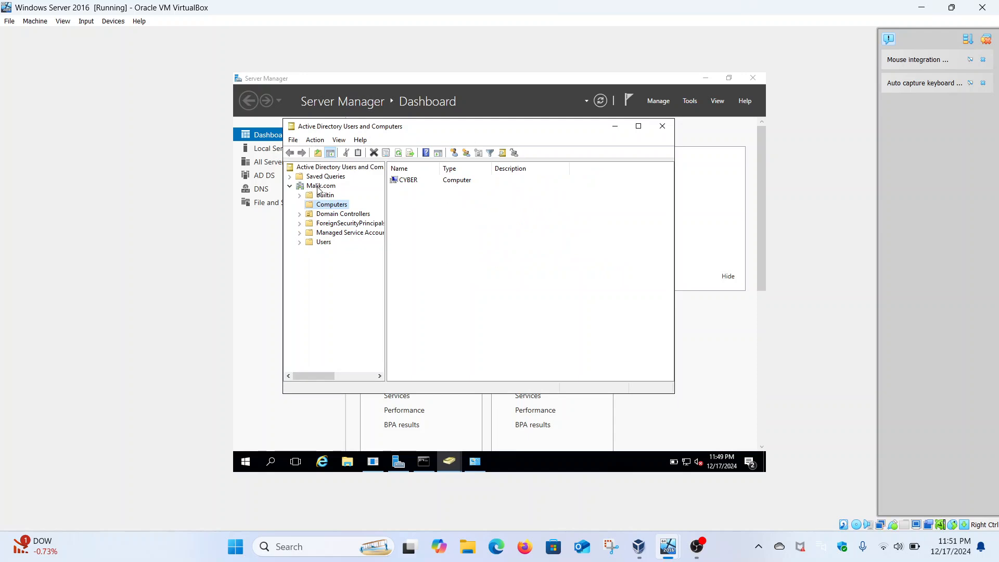
pyautogui.click(408, 182)
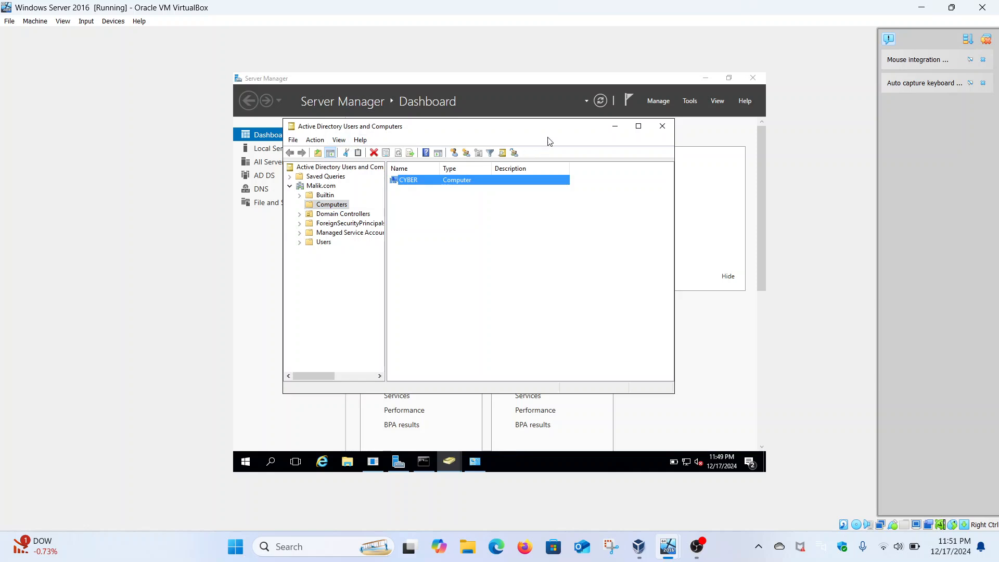
pyautogui.click(638, 127)
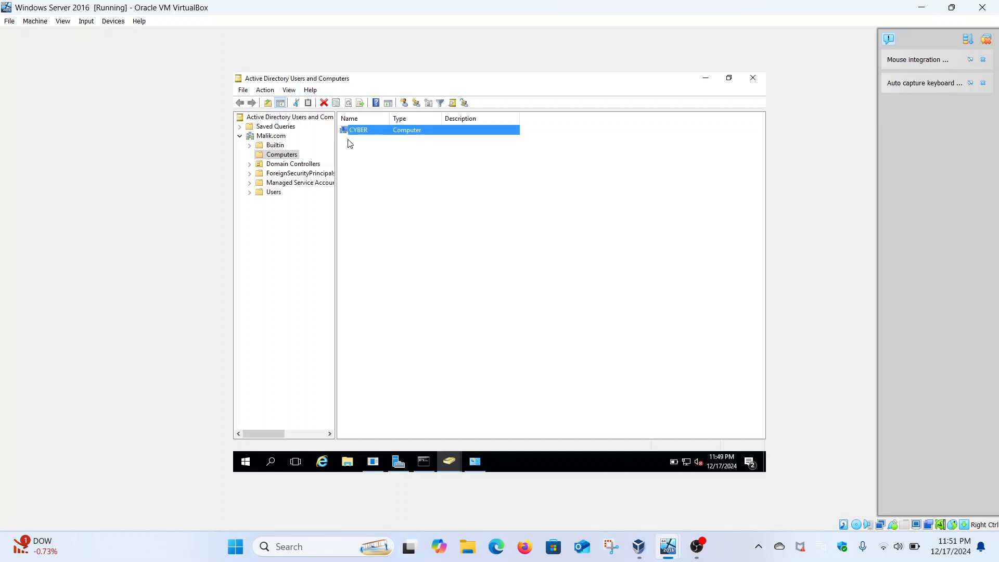
# Review the CYBER computer's general, operating system, group membership, delegation, location and manager properties, and close them without changes.
pyautogui.rightClick(365, 134)
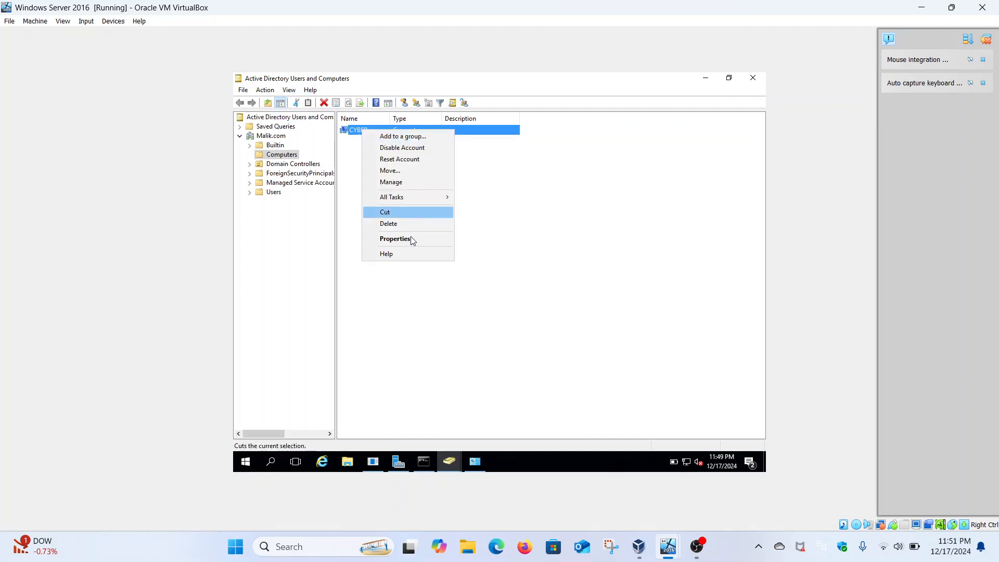
pyautogui.click(413, 238)
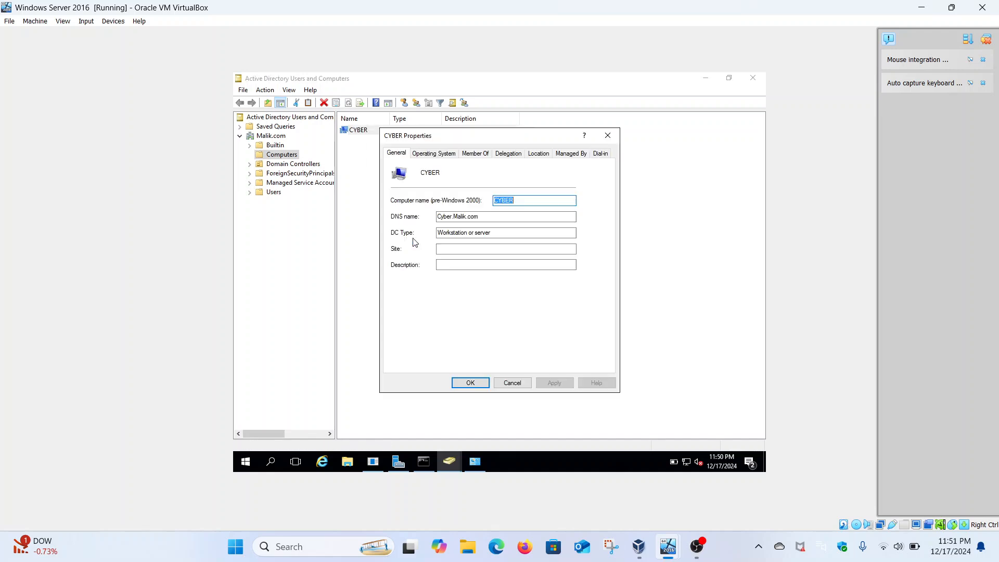
pyautogui.click(432, 153)
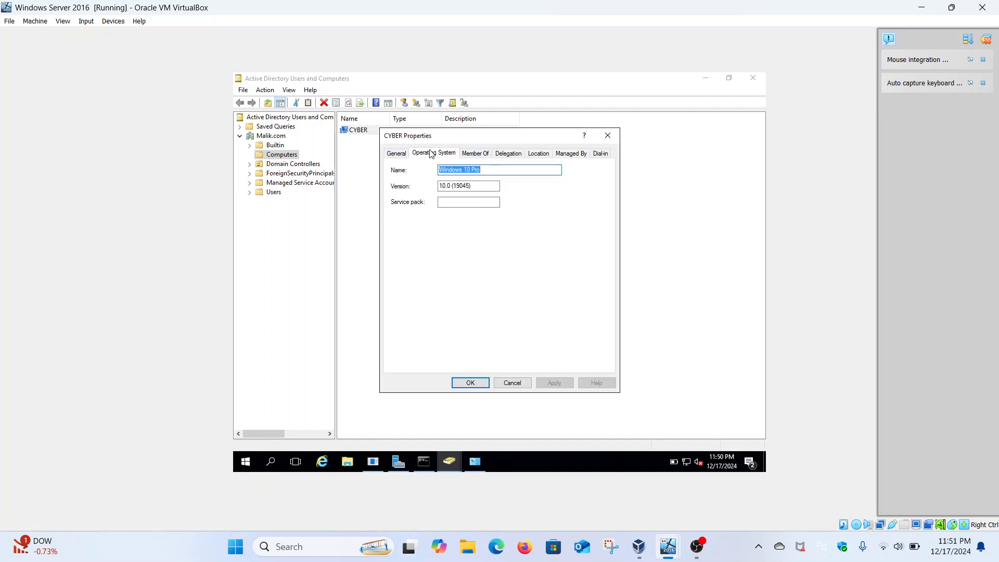
pyautogui.click(470, 154)
pyautogui.click(508, 154)
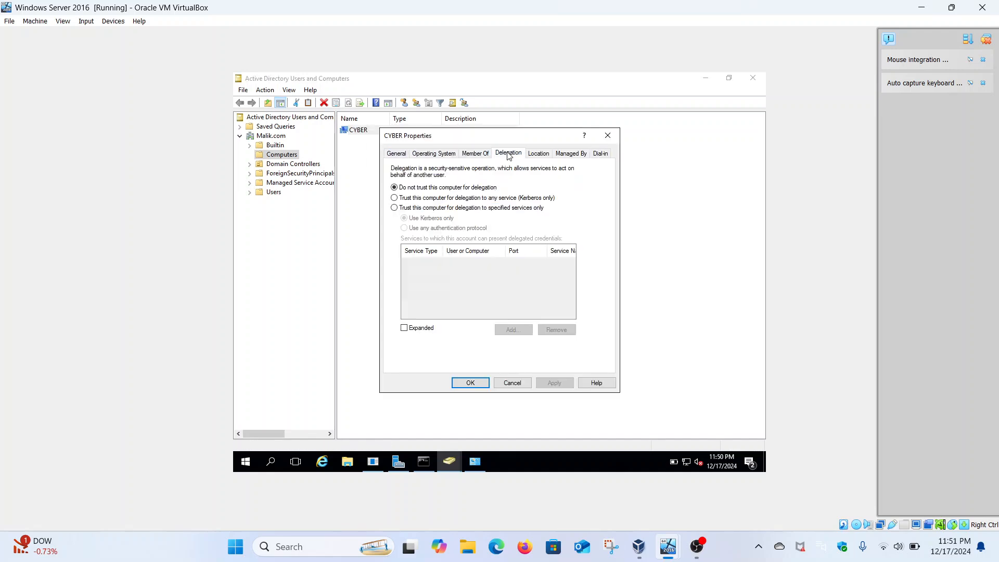
pyautogui.click(538, 154)
pyautogui.click(571, 154)
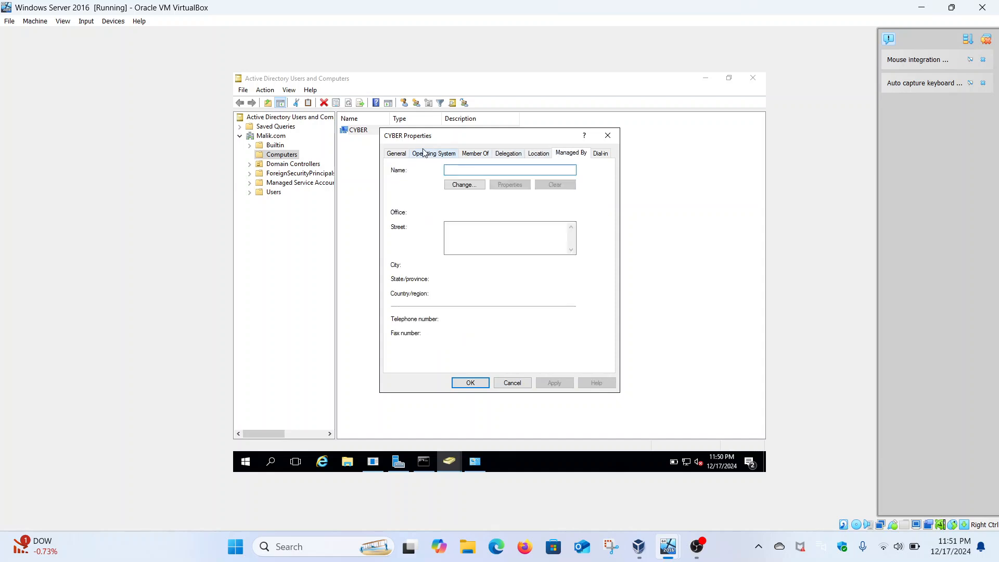
pyautogui.click(406, 154)
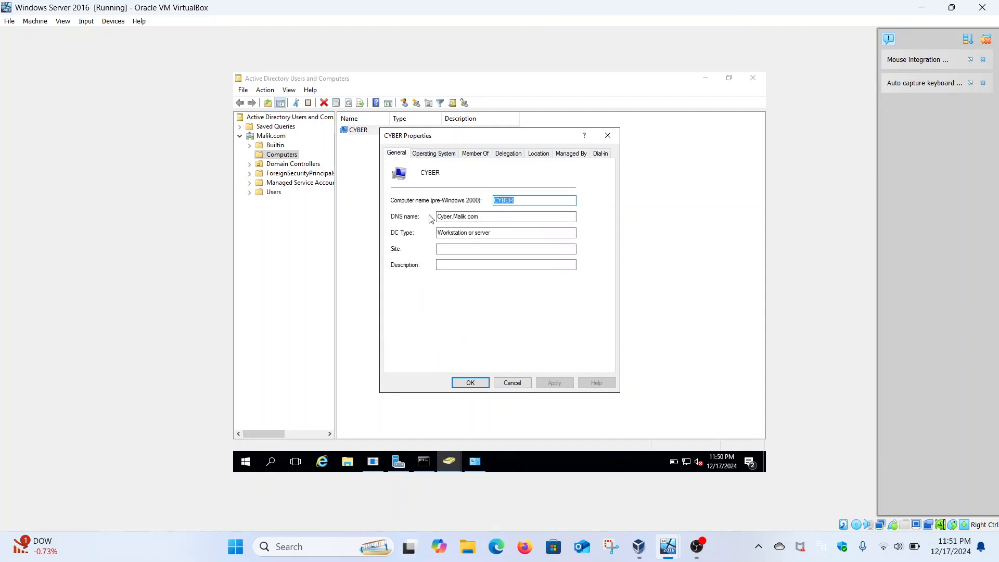
pyautogui.click(443, 155)
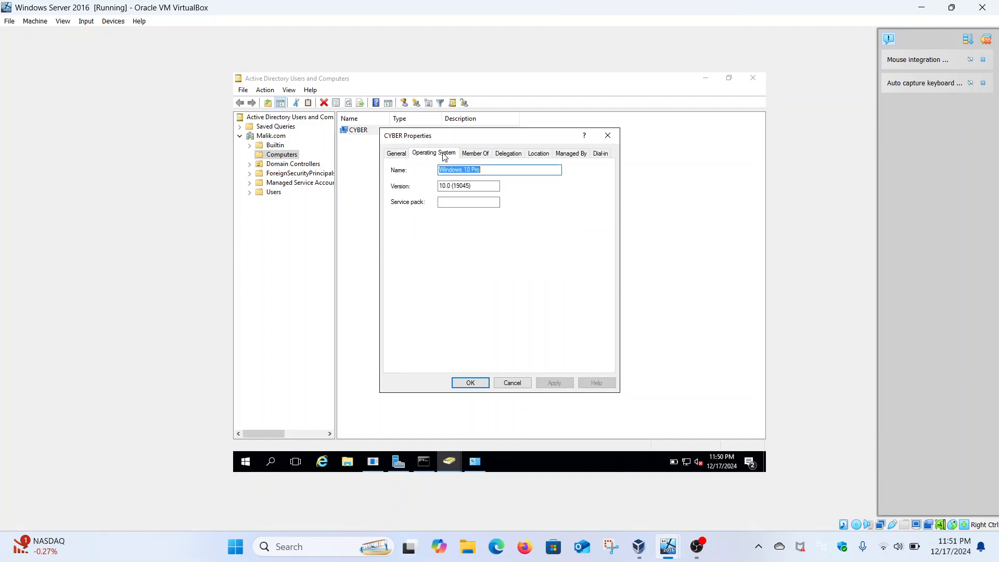
pyautogui.click(478, 155)
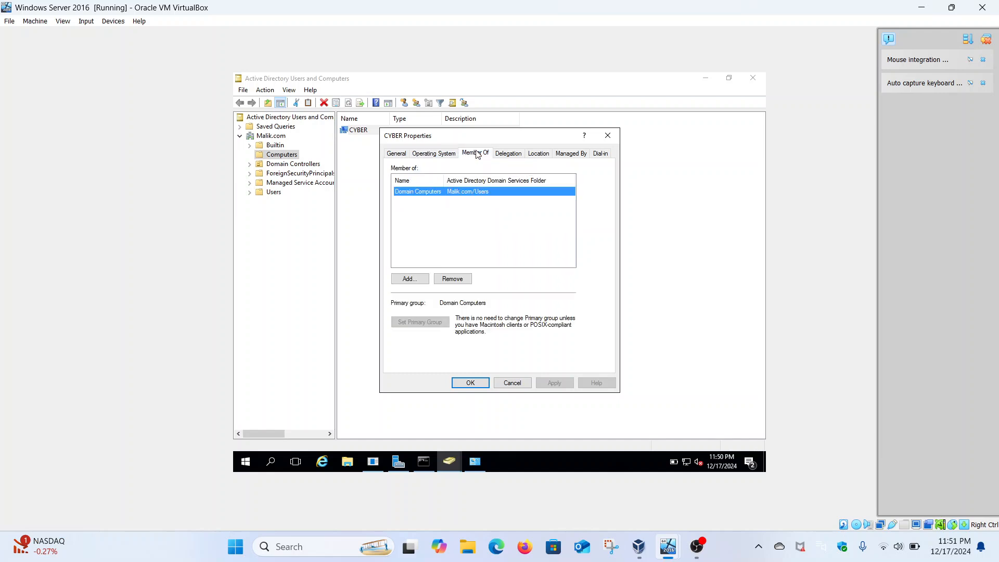
pyautogui.click(515, 154)
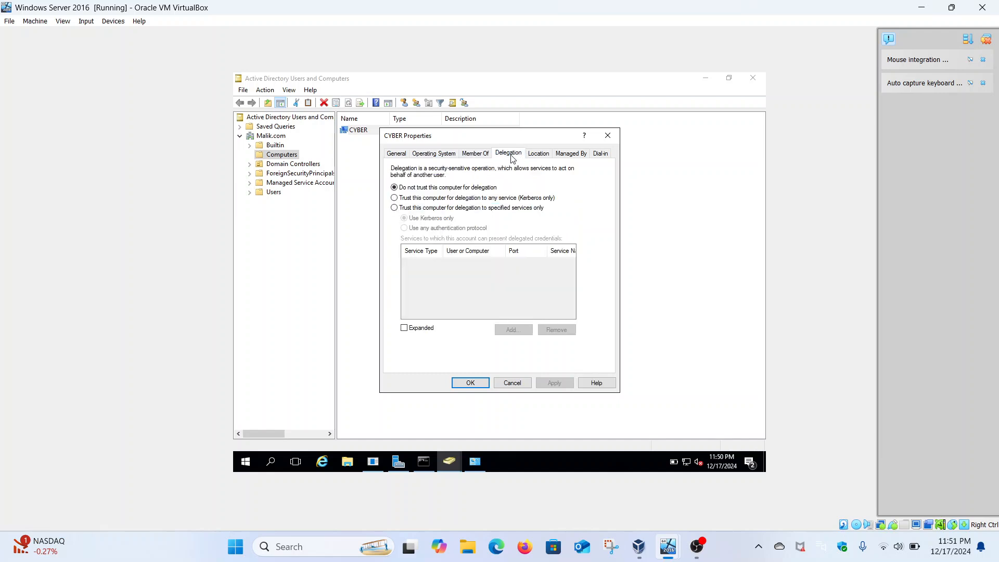
pyautogui.click(608, 136)
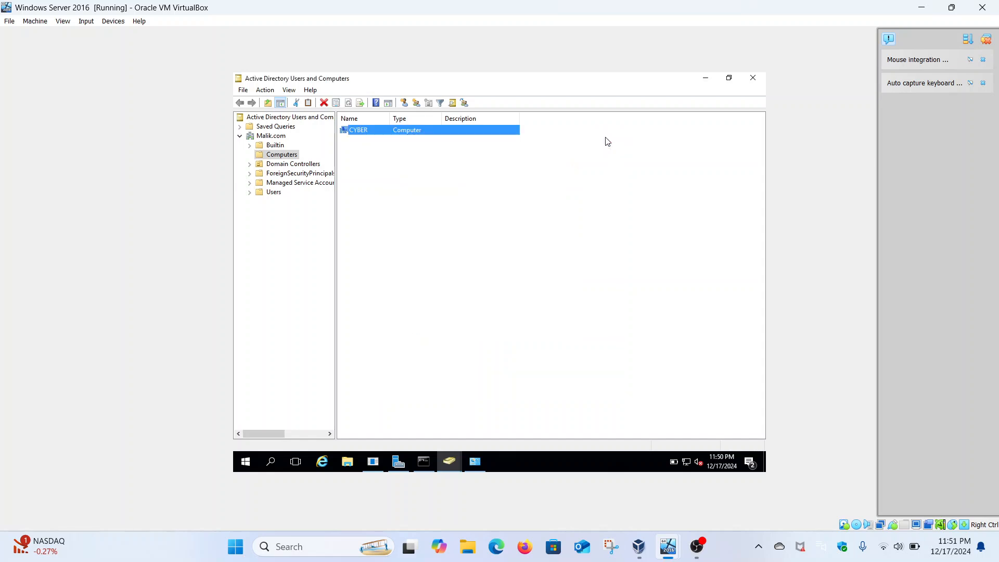
# Enable the display of users, contacts, groups and computers as containers, and turn on Advanced Features.
pyautogui.click(290, 91)
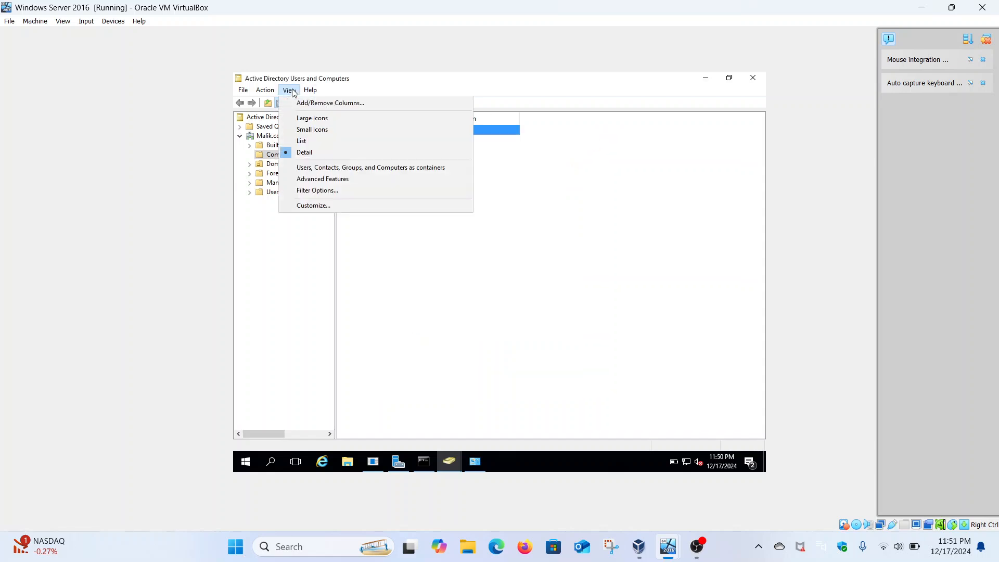
pyautogui.click(304, 172)
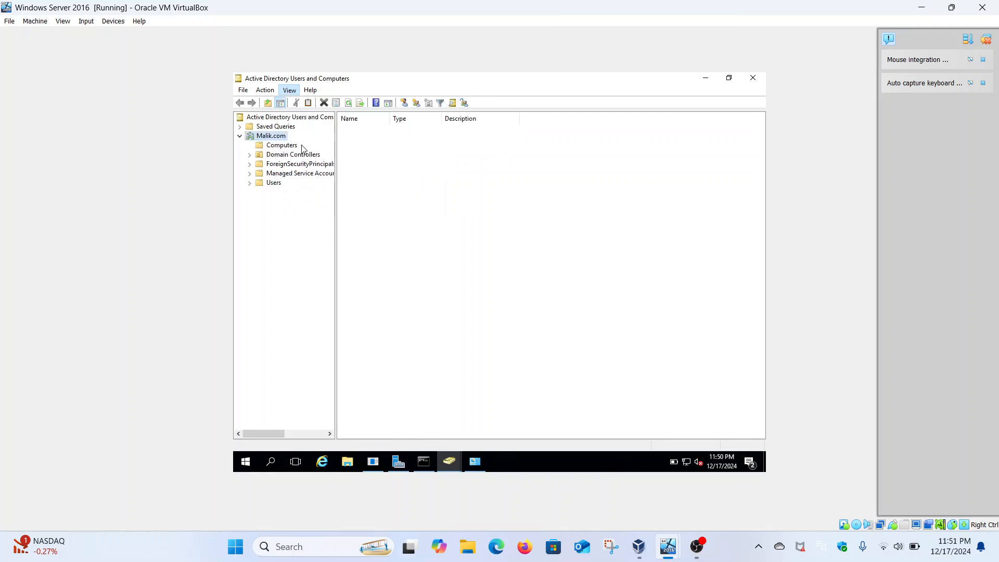
pyautogui.click(294, 93)
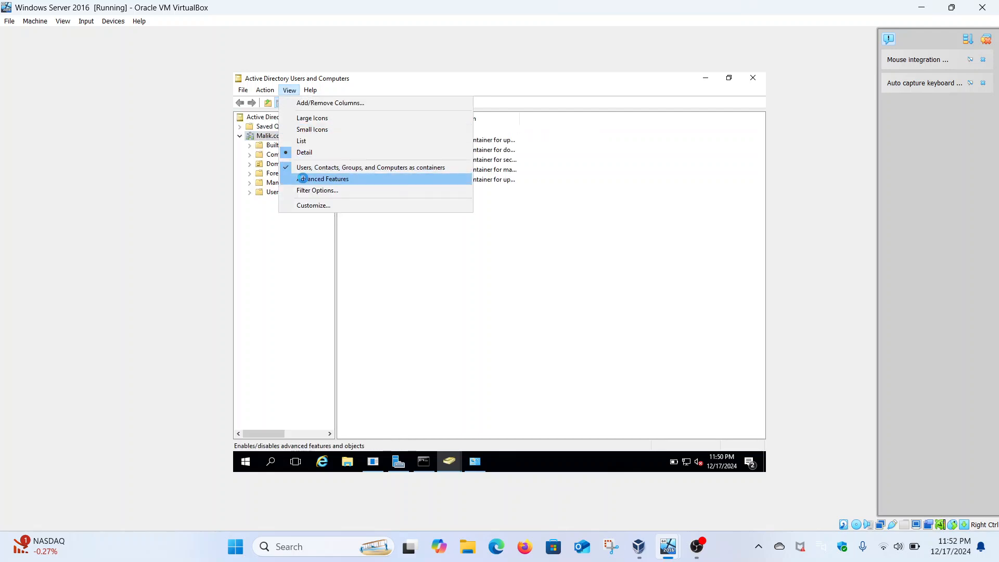
pyautogui.click(306, 180)
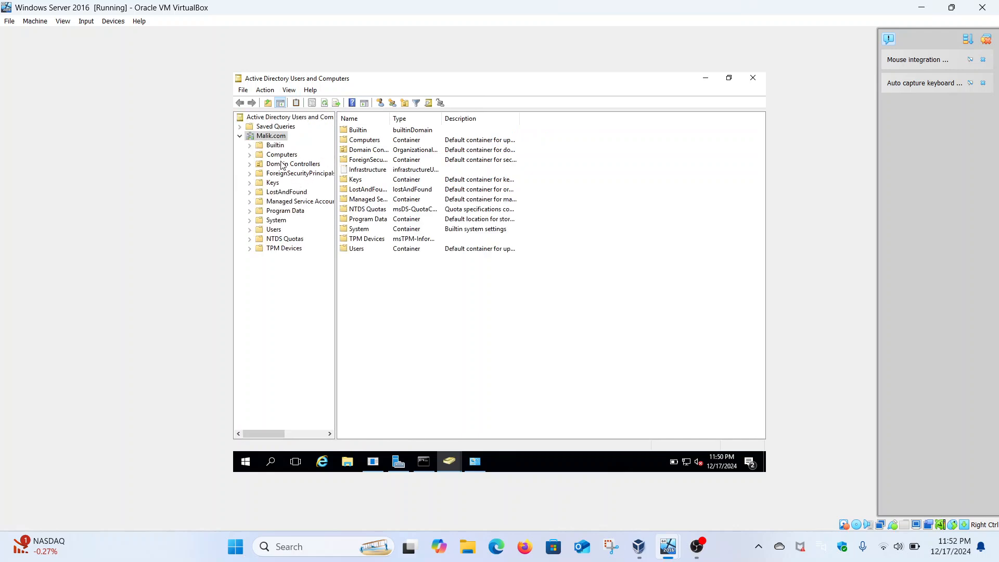
# Expand the Computers container and examine CYBER's extended properties, including delegation, password replication and operating system, before closing them.
pyautogui.click(277, 156)
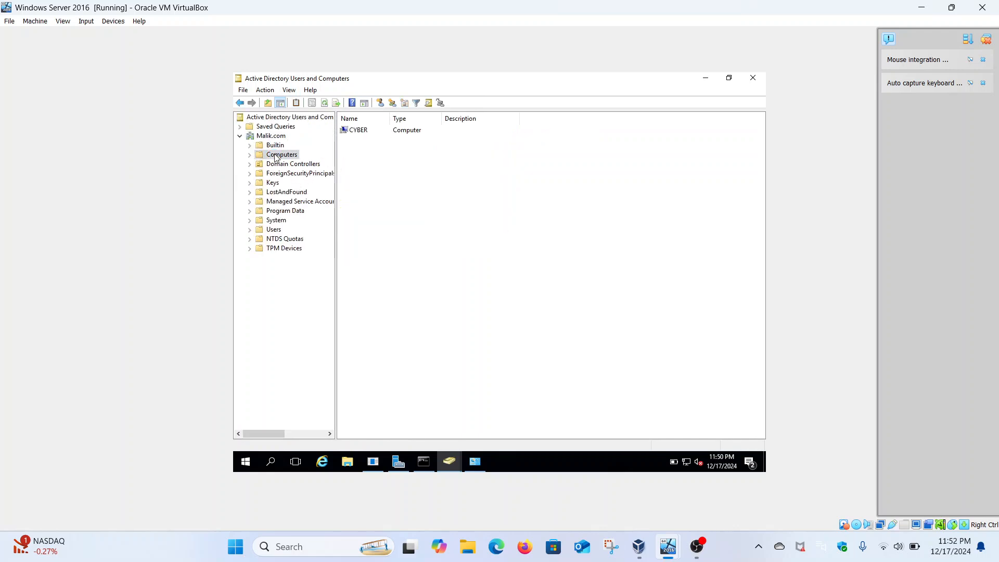
pyautogui.click(250, 155)
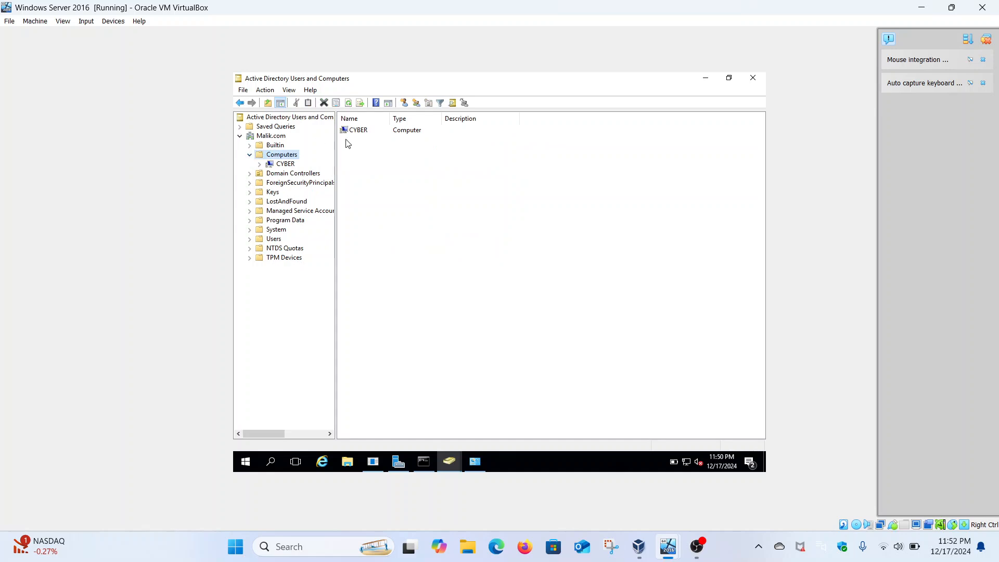
pyautogui.rightClick(362, 131)
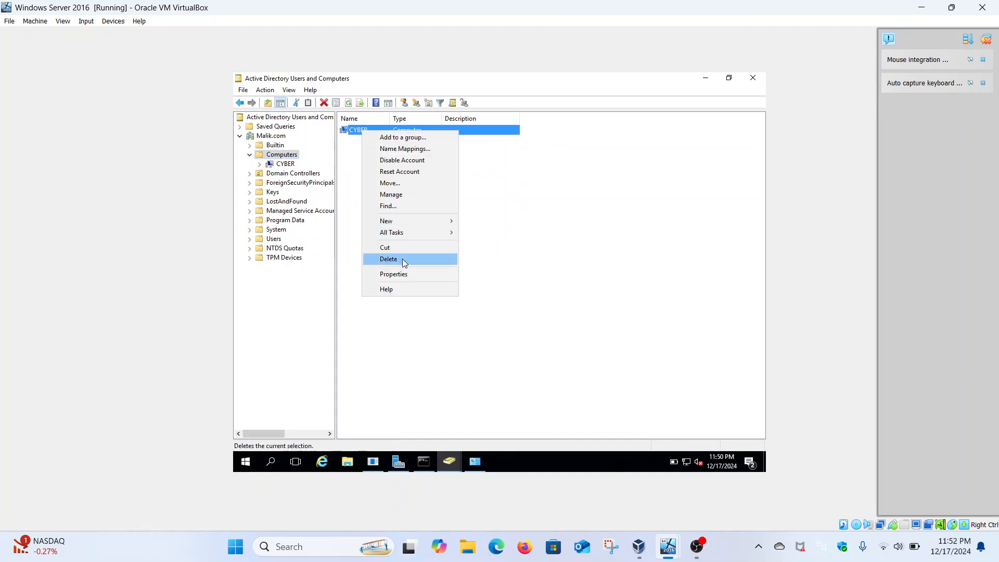
pyautogui.click(411, 275)
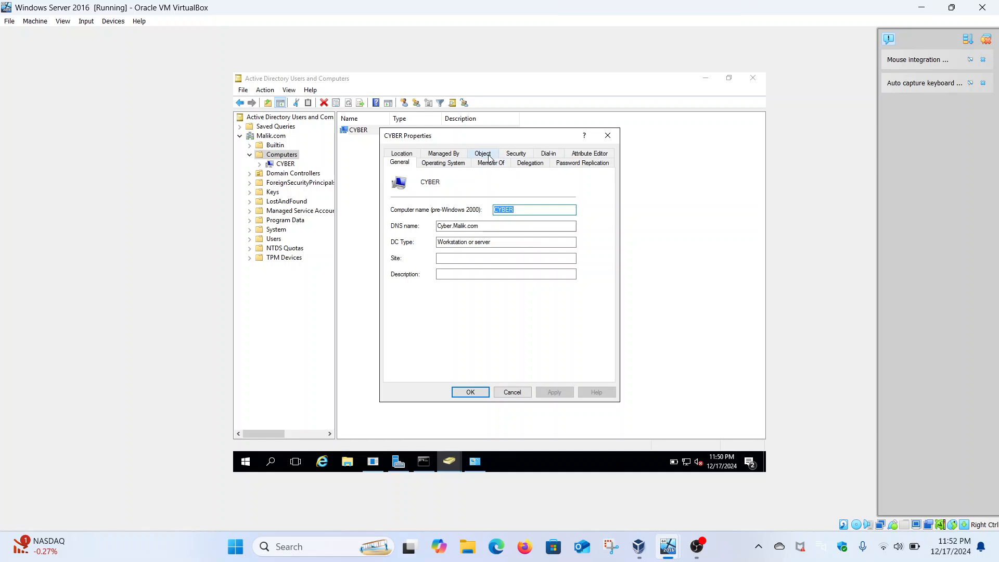
pyautogui.click(489, 158)
pyautogui.click(519, 155)
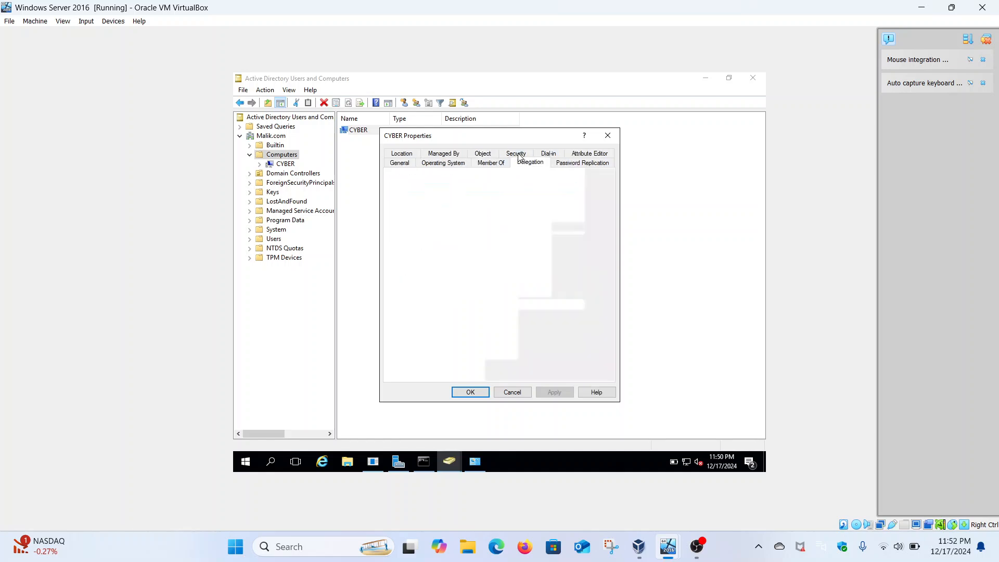
pyautogui.click(572, 163)
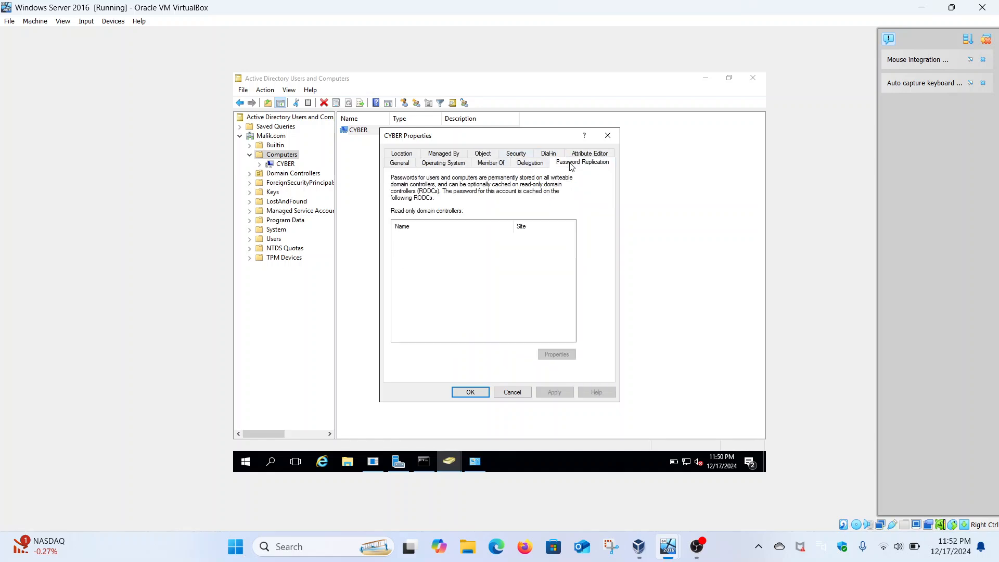
pyautogui.click(453, 163)
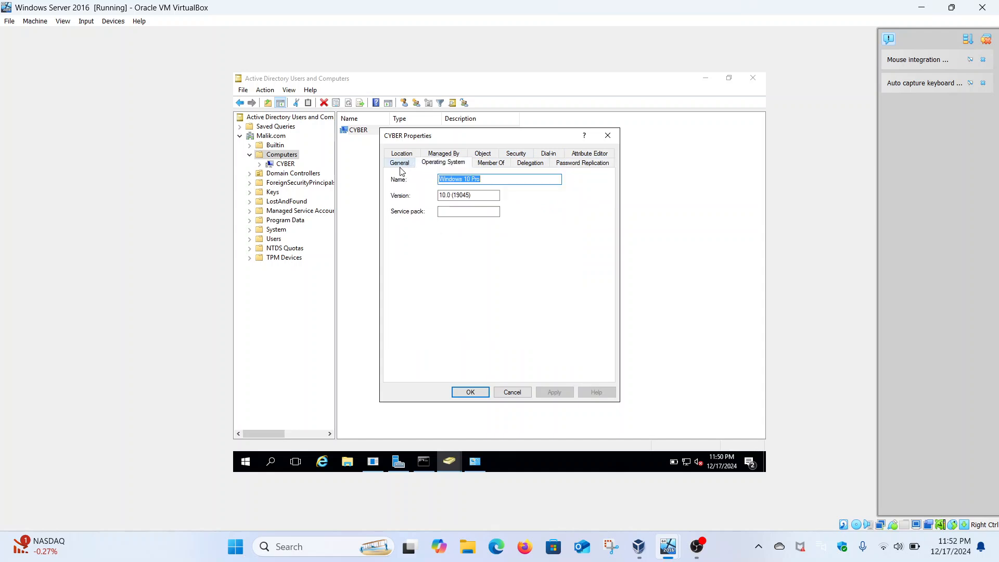
pyautogui.click(608, 135)
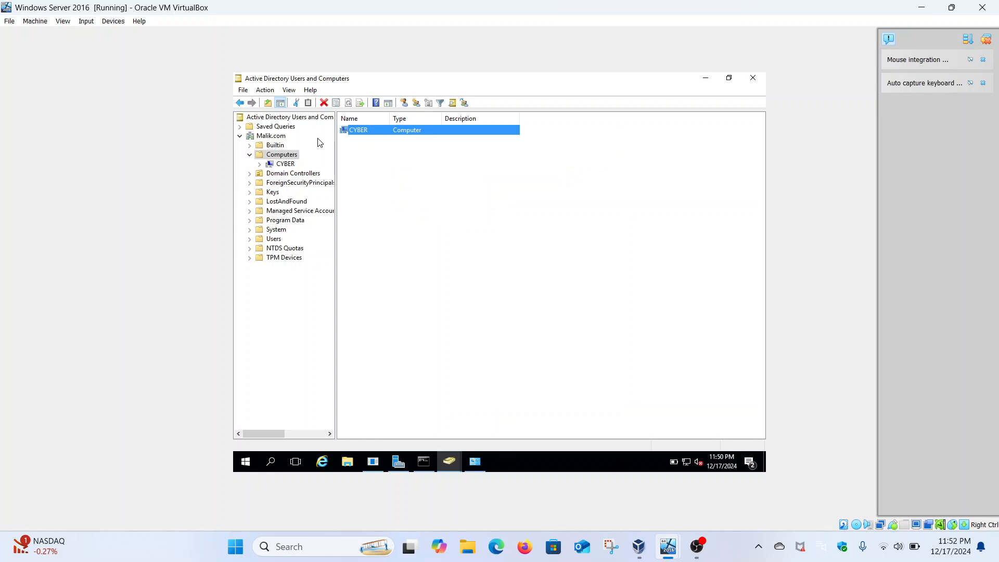
pyautogui.click(289, 91)
pyautogui.click(289, 91)
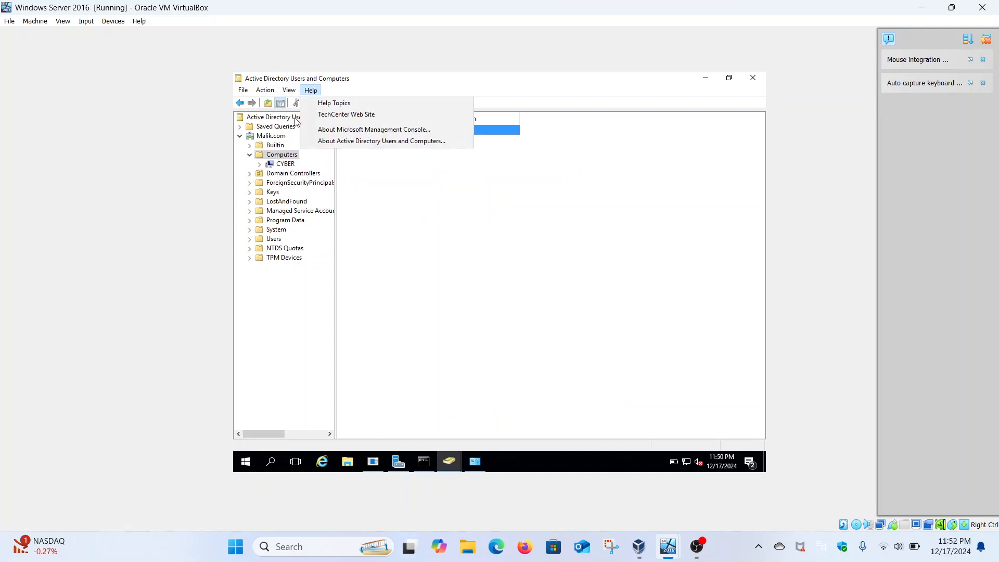
pyautogui.click(410, 207)
pyautogui.click(410, 206)
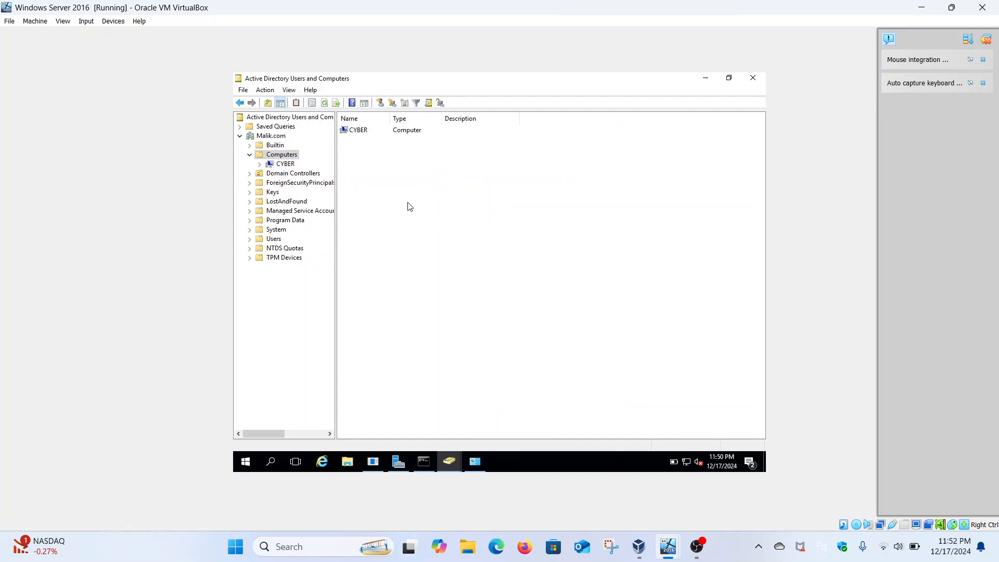
# Widen the Name column of the Computers list slightly and switch to the Windows 10 virtual machine.
pyautogui.moveTo(391, 118); pyautogui.dragTo(412, 119)
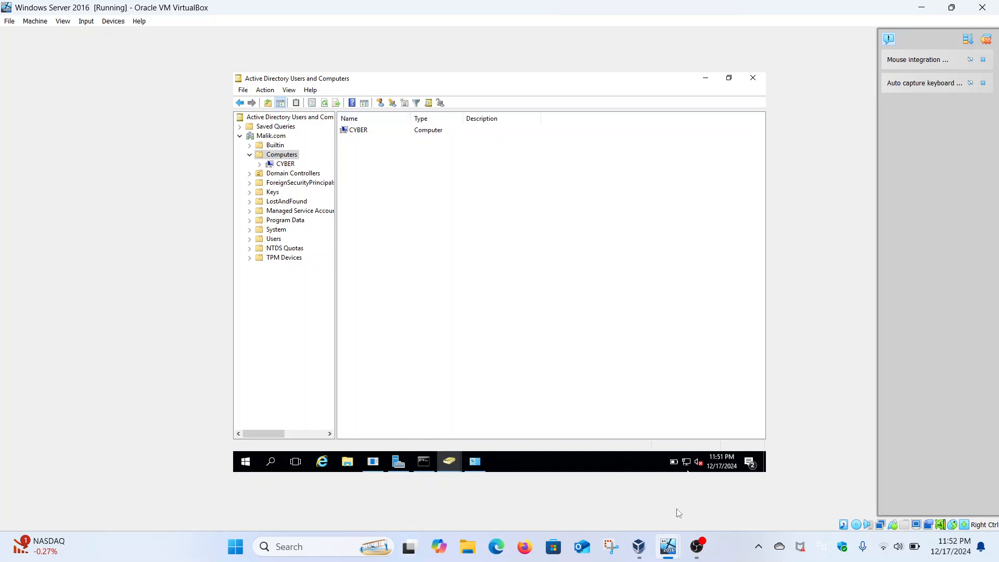
pyautogui.moveTo(674, 549)
pyautogui.click(697, 488)
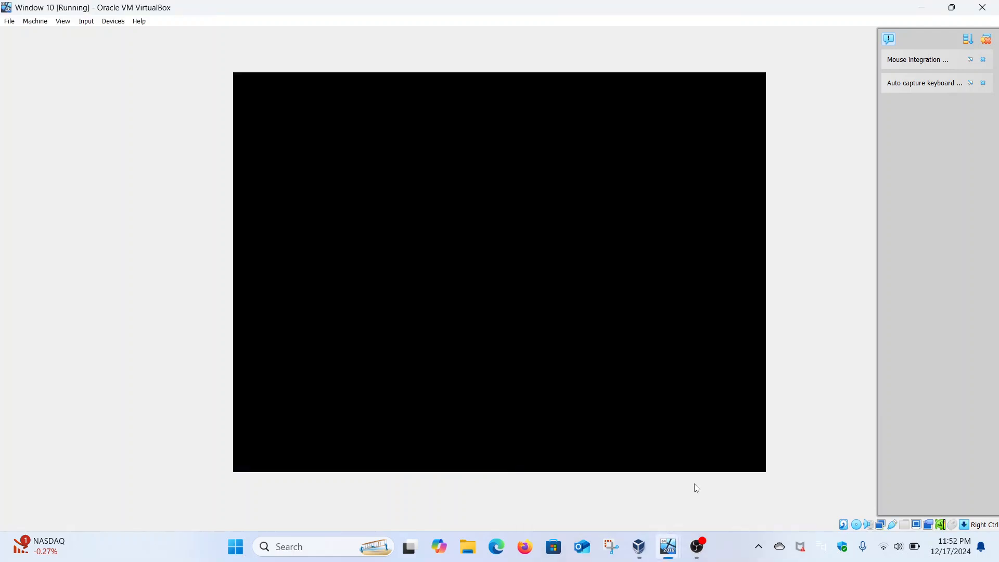
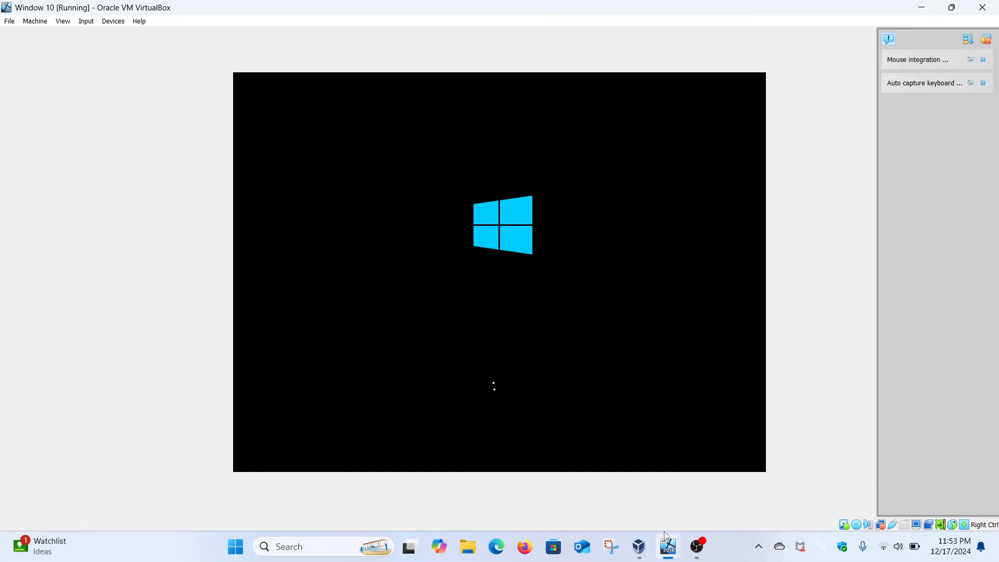
# Switch to the Windows Server 2016 virtual machine and start a new user object in the Users container of Malik.com.
pyautogui.moveTo(669, 547)
pyautogui.click(611, 490)
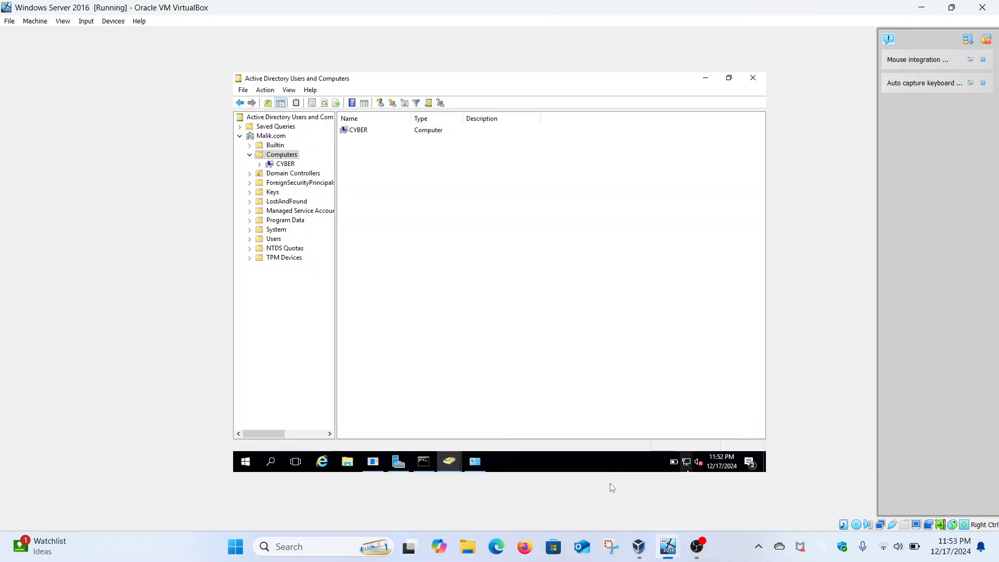
pyautogui.click(249, 239)
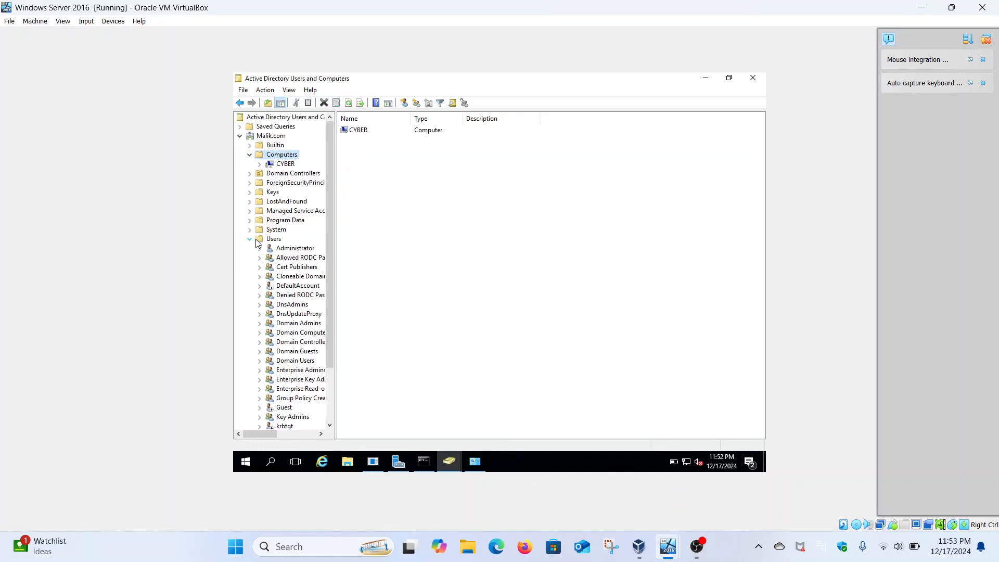
pyautogui.doubleClick(274, 239)
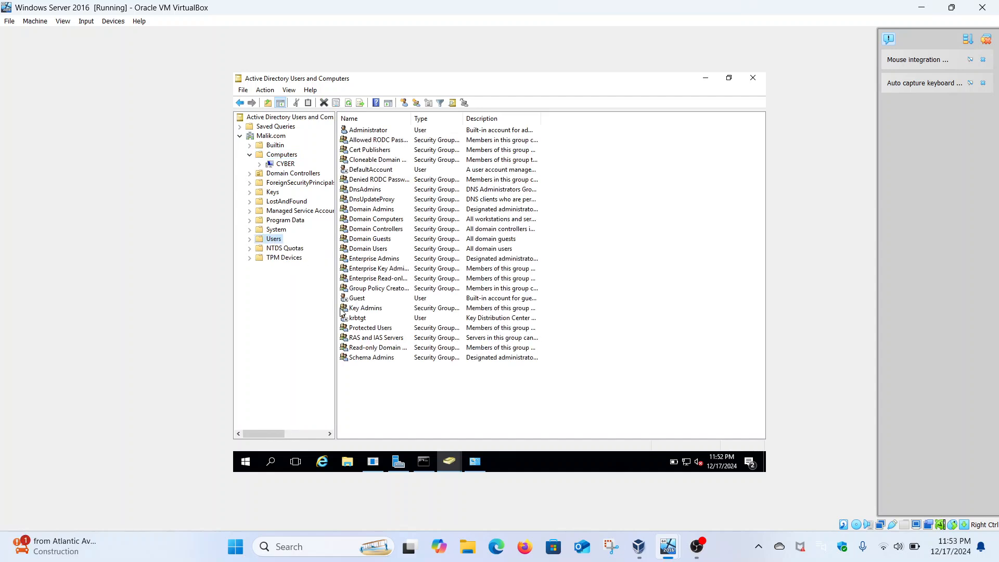
pyautogui.rightClick(272, 240)
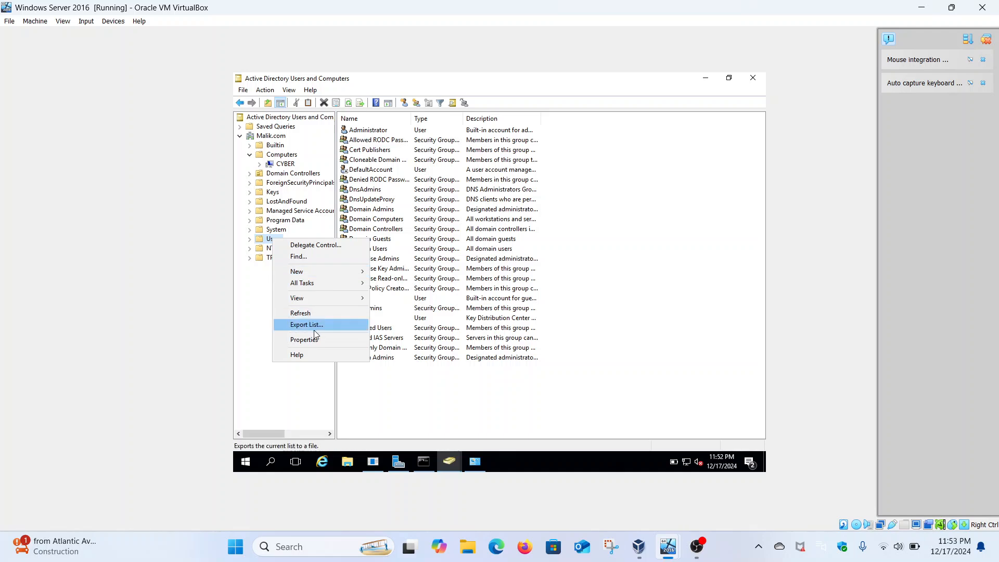
pyautogui.moveTo(338, 271)
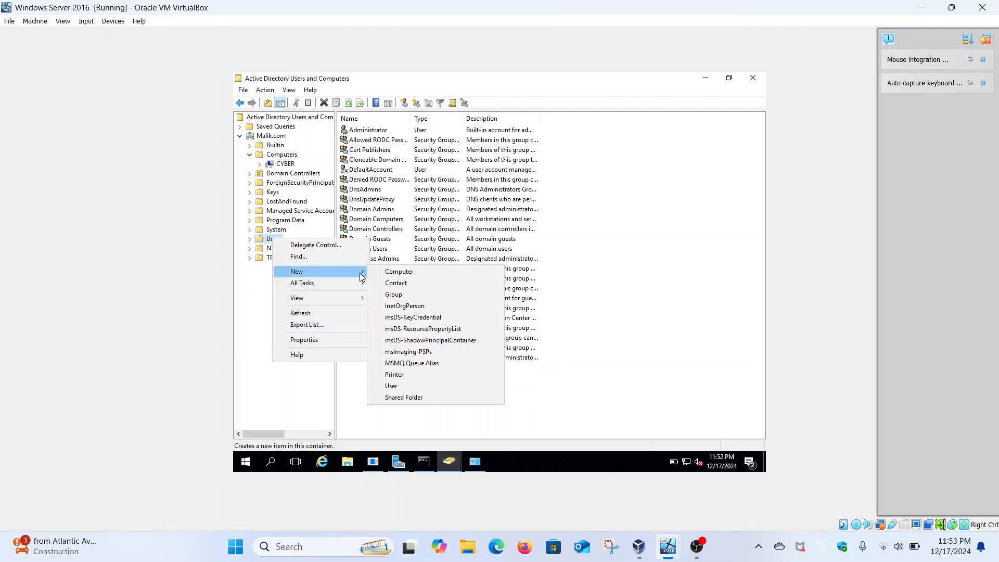
pyautogui.click(408, 386)
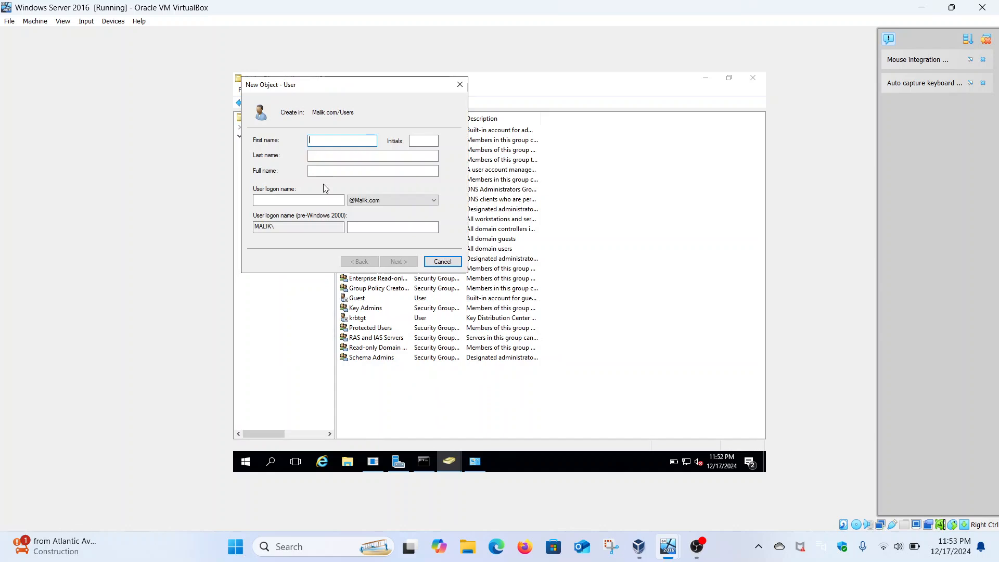
pyautogui.write('Samiulhaq')
pyautogui.click(330, 158)
pyautogui.write('Malik')
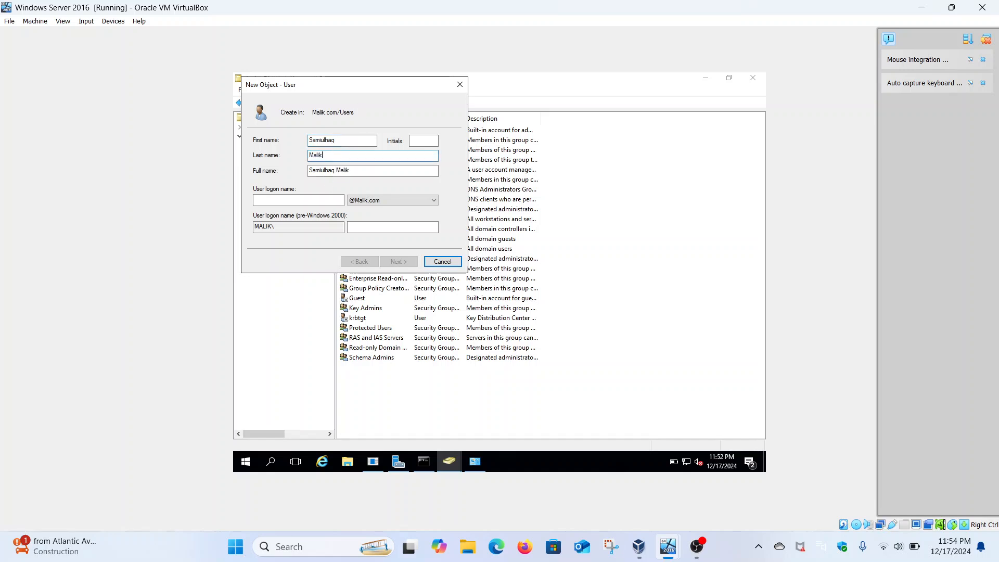
pyautogui.click(307, 201)
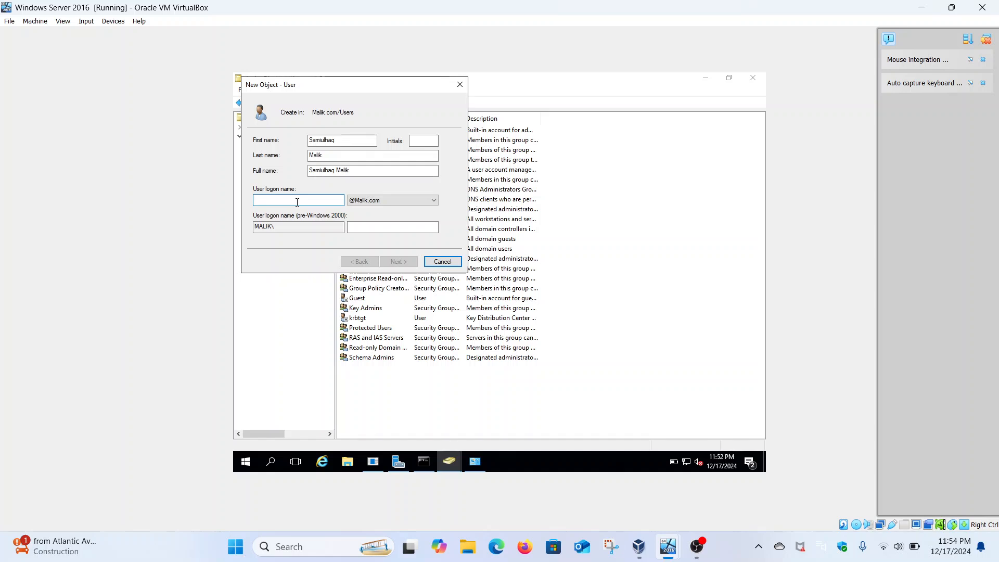
pyautogui.write('Sami')
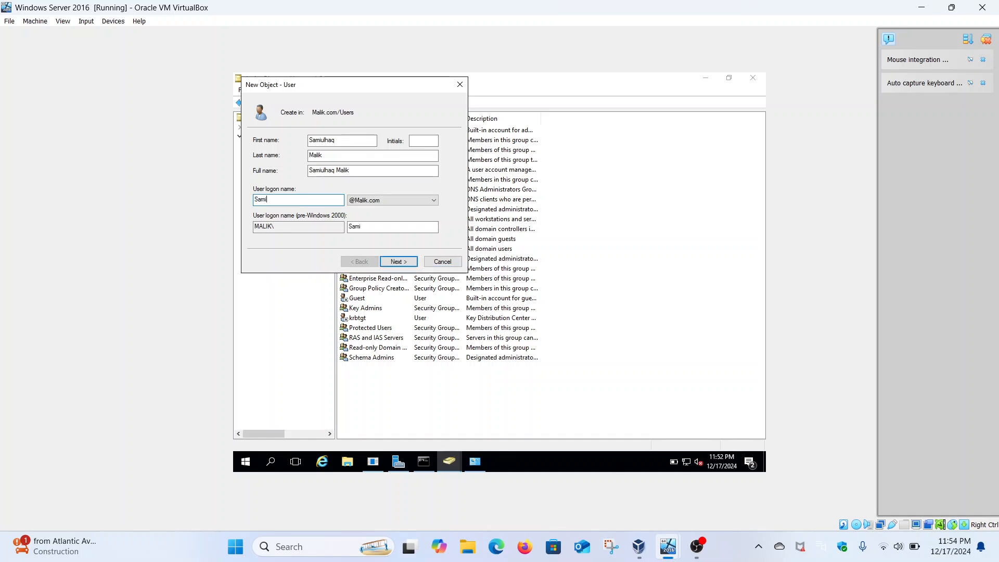
pyautogui.click(397, 263)
# Enter and confirm the account password without a forced change at next logon, then create the user and select it in Users.
pyautogui.press('capslock')
pyautogui.write('••••••••')
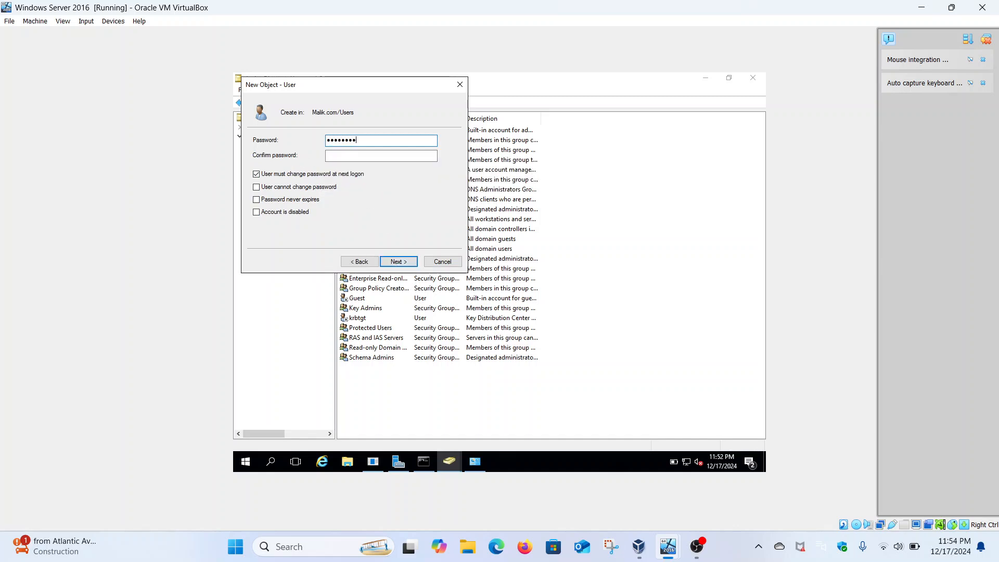
pyautogui.click(358, 154)
pyautogui.write('••••••••••')
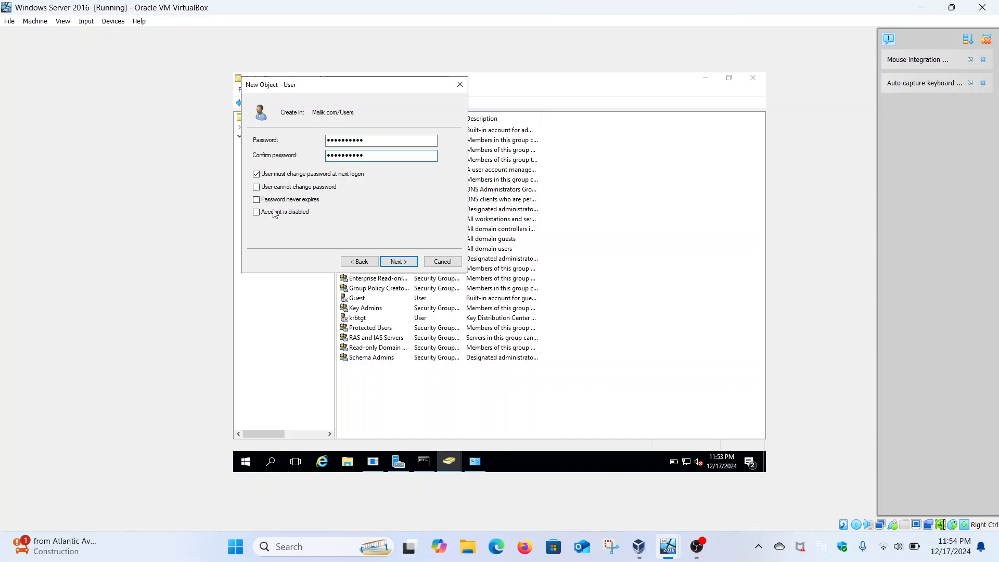
pyautogui.click(256, 174)
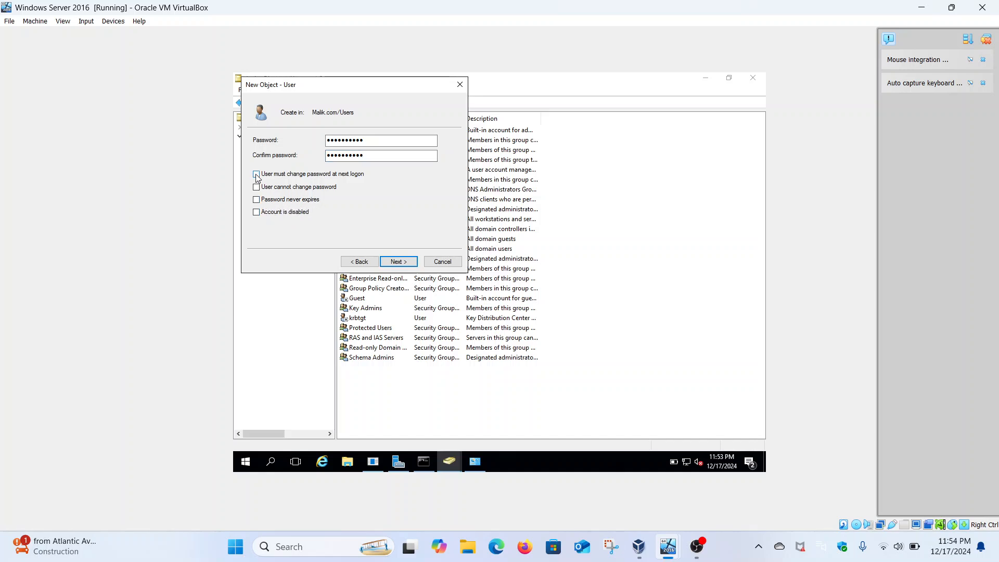
pyautogui.click(402, 261)
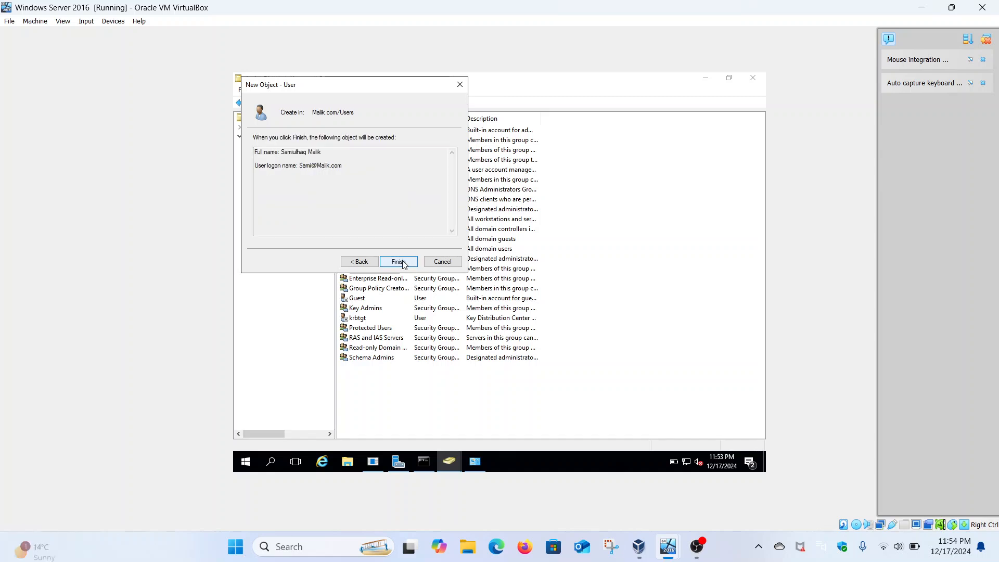
pyautogui.click(401, 260)
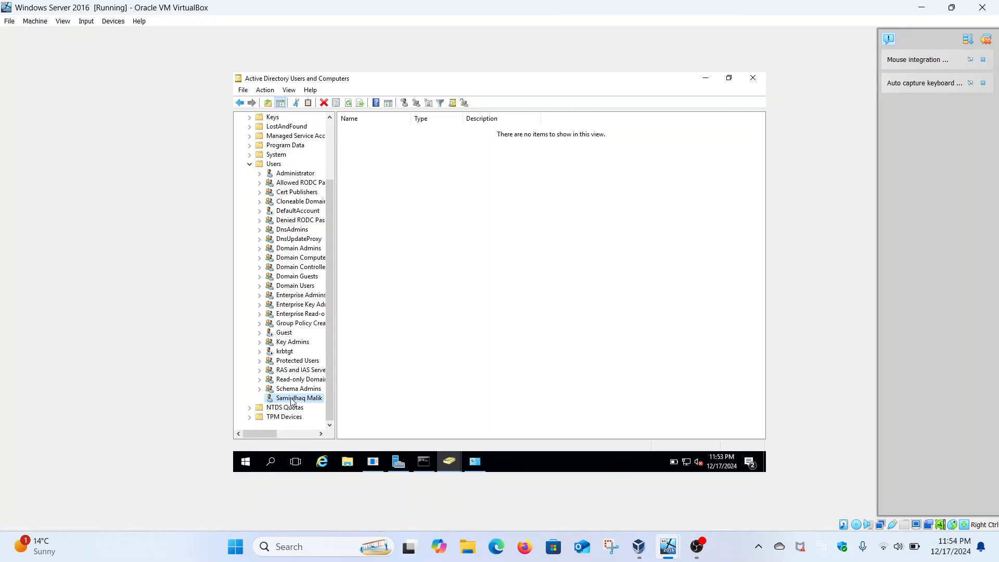
pyautogui.doubleClick(273, 164)
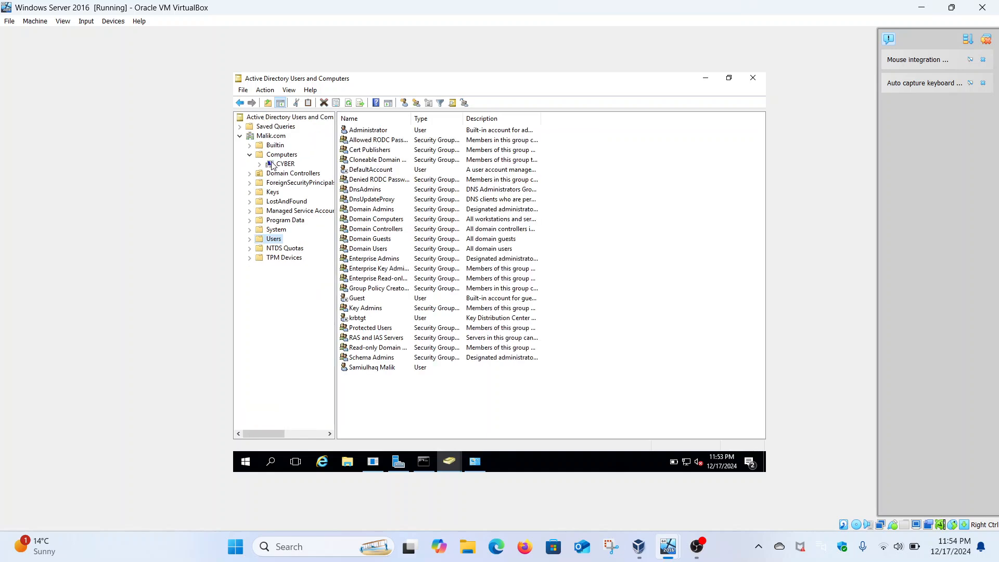
pyautogui.click(372, 366)
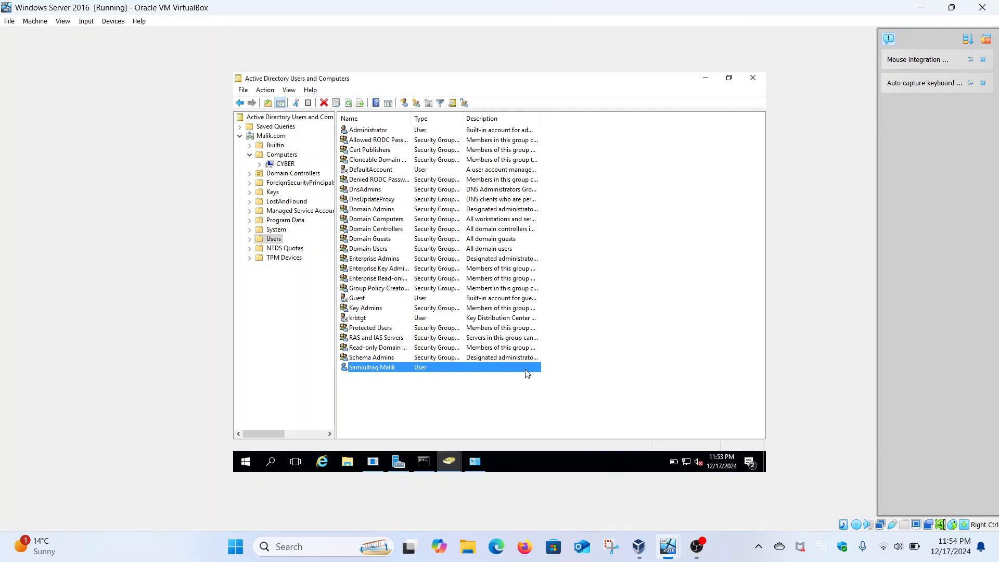
# Switch to the Windows 10 virtual machine and sign in to the local IT Guy account with its password.
pyautogui.moveTo(665, 555)
pyautogui.click(738, 479)
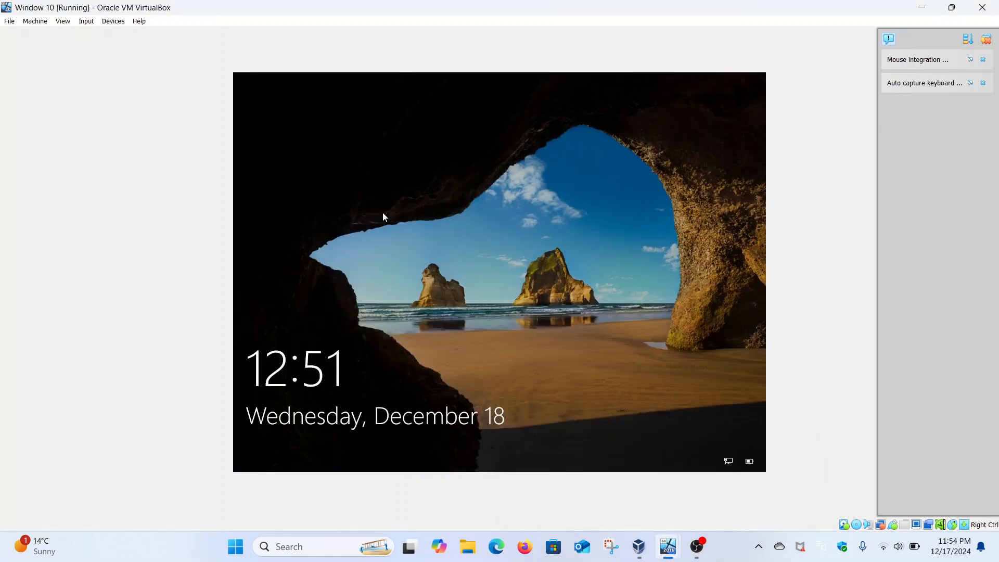
pyautogui.click(377, 292)
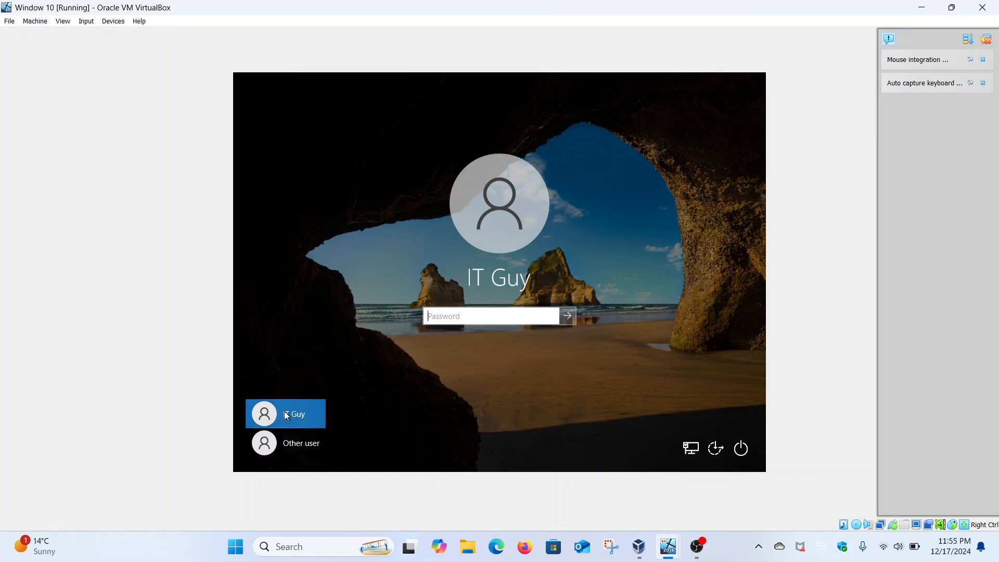
pyautogui.click(300, 447)
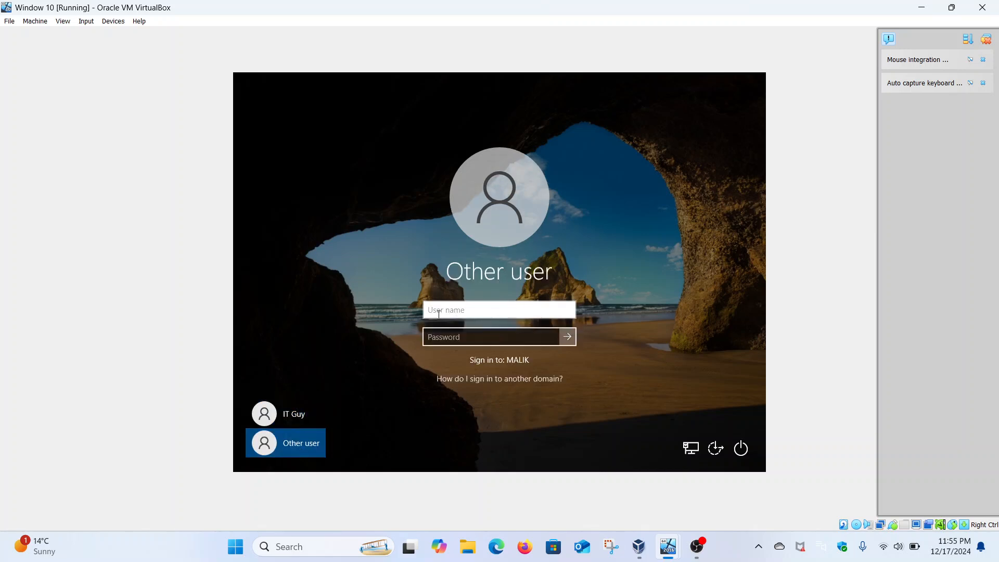
pyautogui.click(286, 410)
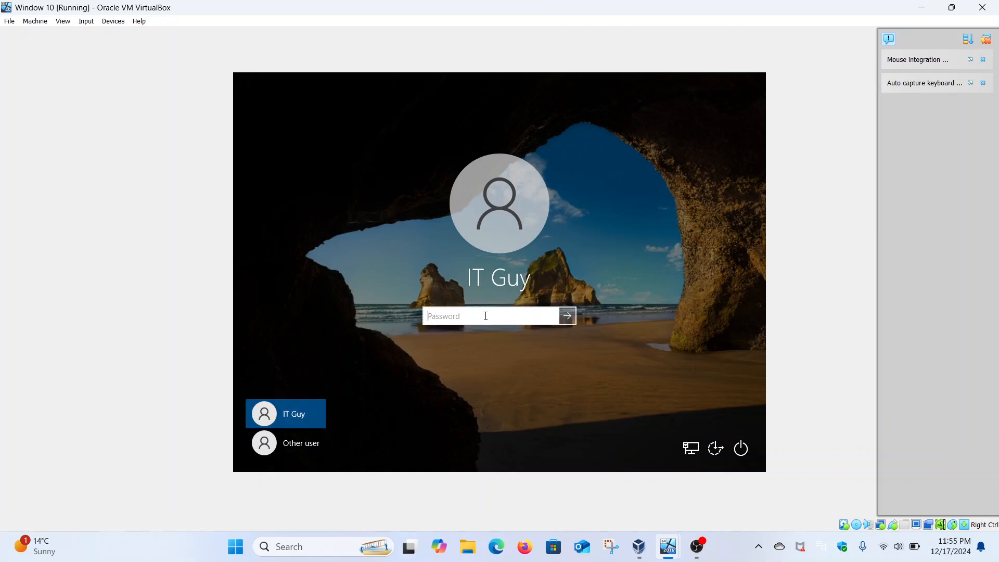
pyautogui.press('capslock')
pyautogui.write('••••••••••')
pyautogui.press('Return')
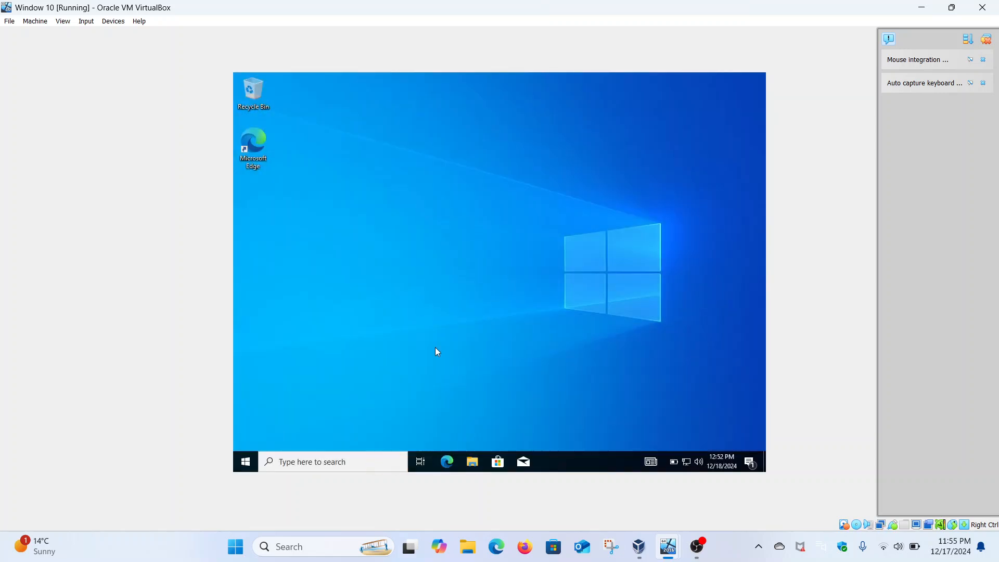
# Switch to the Windows Server 2016 virtual machine and ping 192.168.18.228 from the Command Prompt.
pyautogui.moveTo(668, 547)
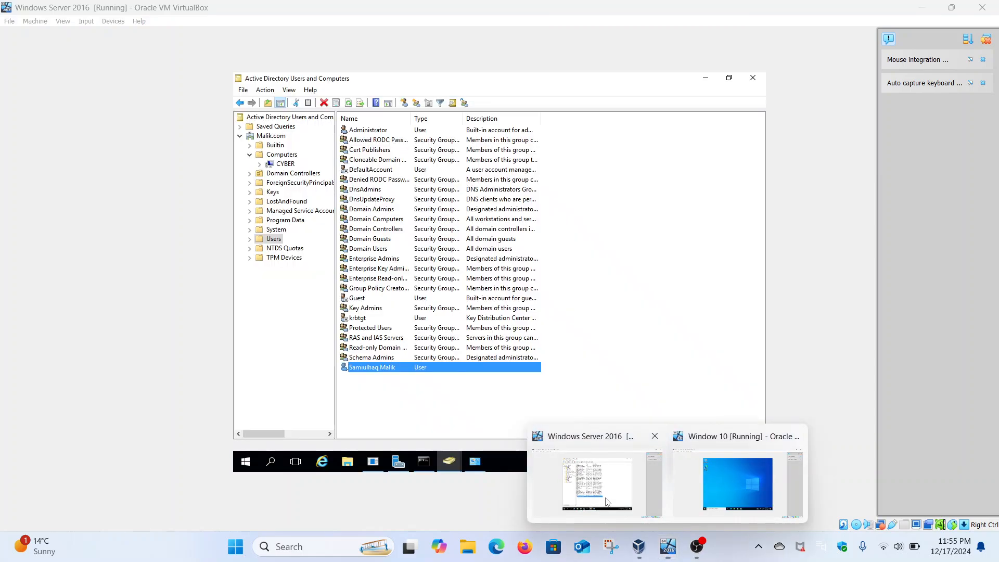
pyautogui.click(608, 501)
pyautogui.click(424, 462)
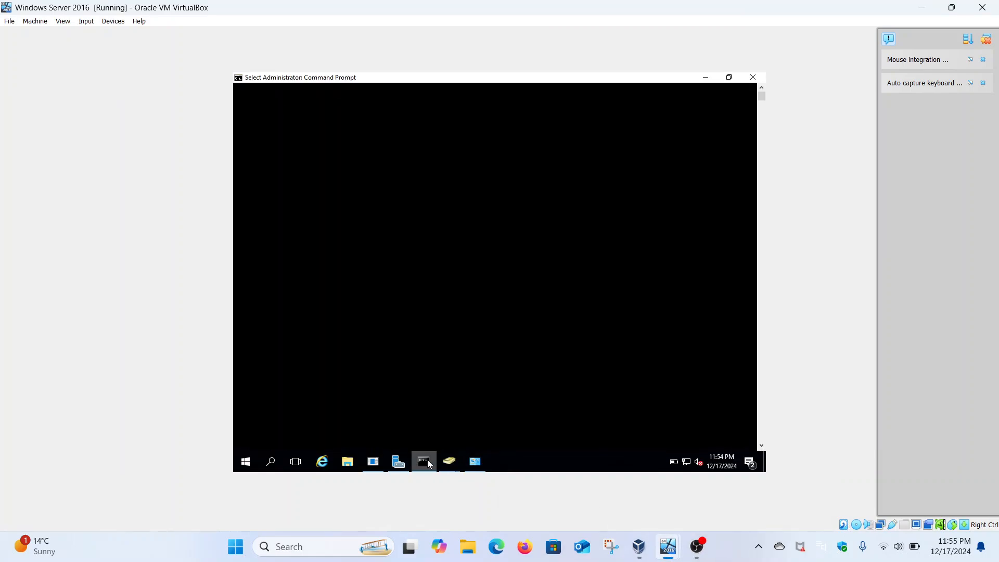
pyautogui.scroll(-20, 408, 354)
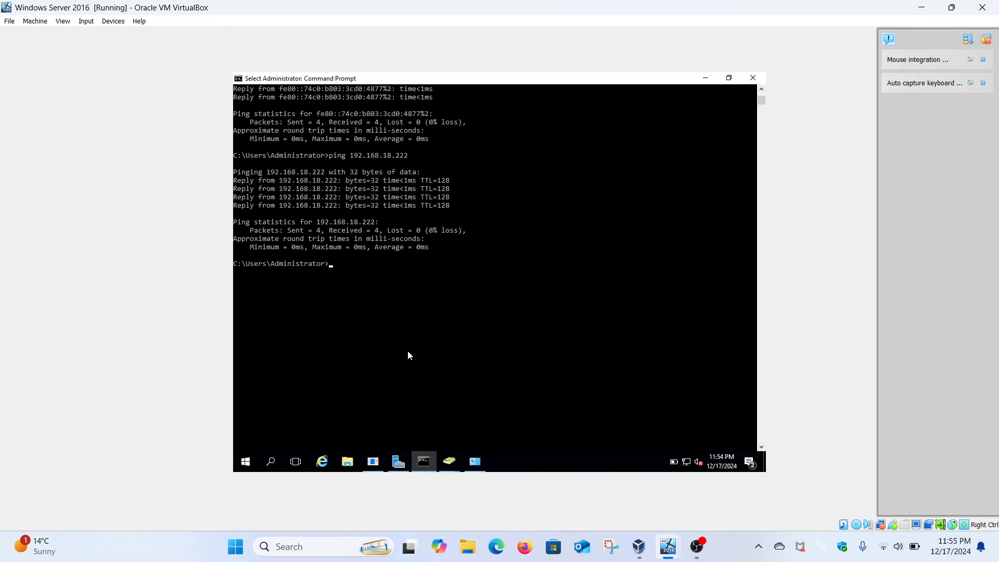
pyautogui.press('Up')
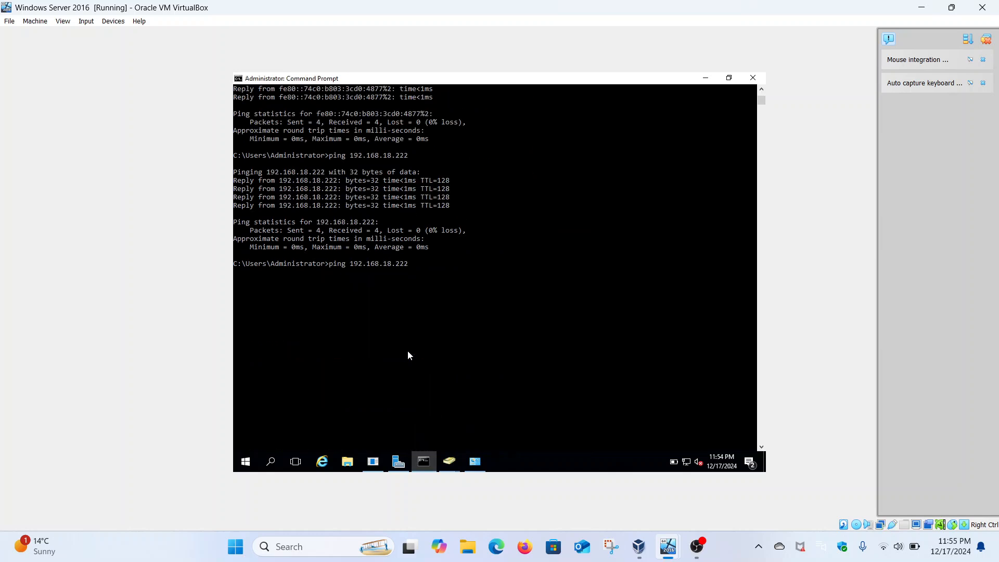
pyautogui.press('BackSpace')
pyautogui.write('8')
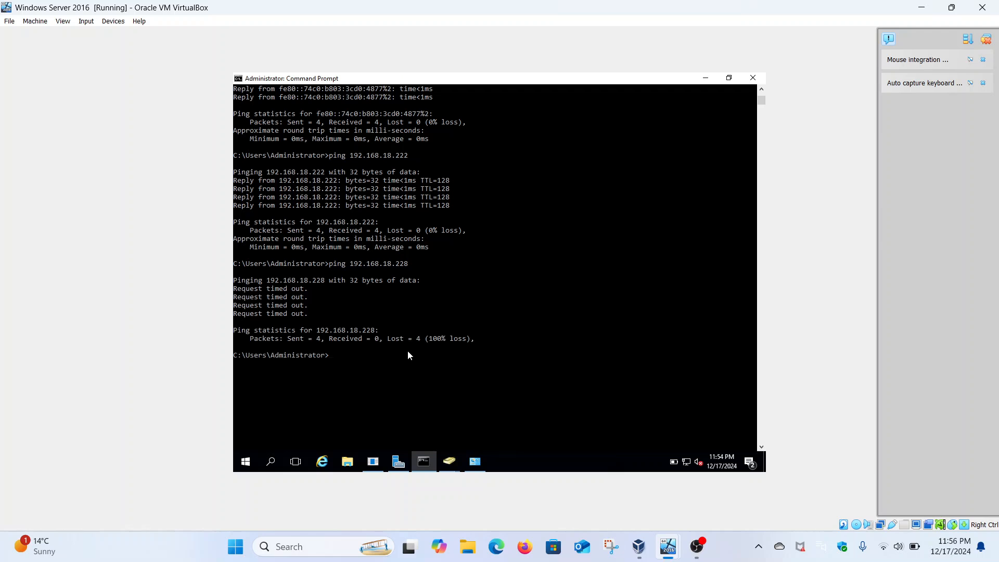
# Switch to the Windows 10 virtual machine and open the advanced sharing options from the Ethernet network settings.
pyautogui.moveTo(668, 545)
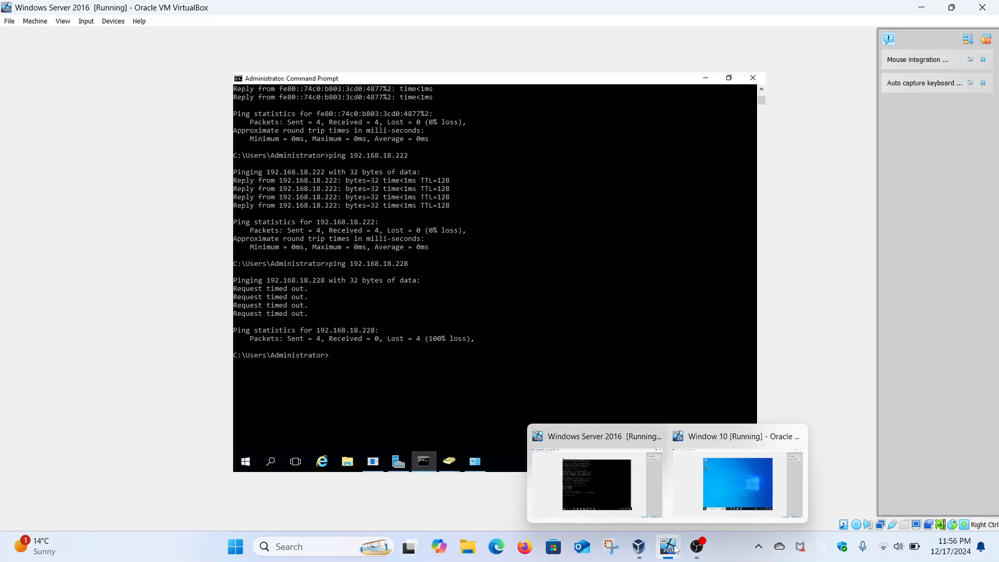
pyautogui.click(707, 479)
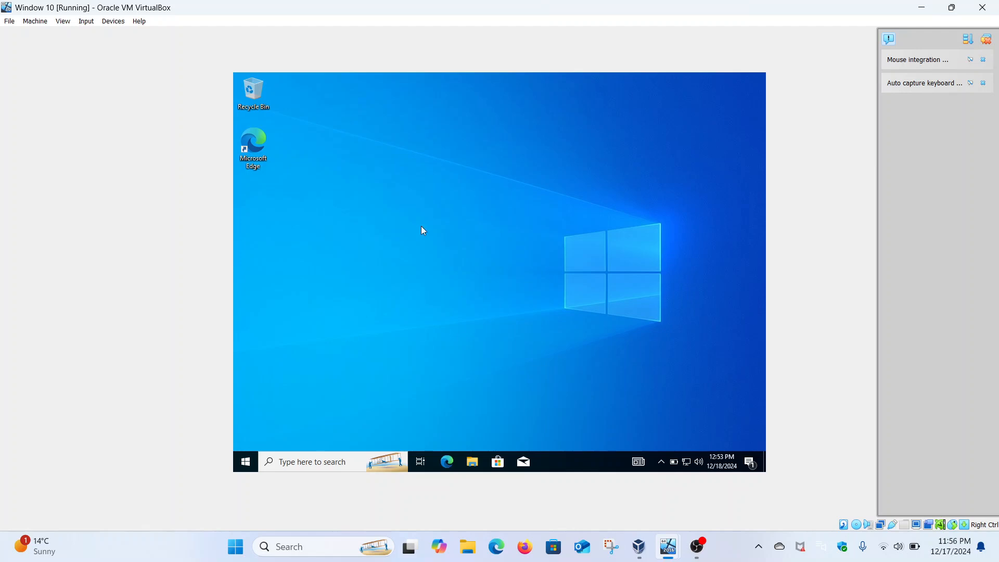
pyautogui.click(247, 462)
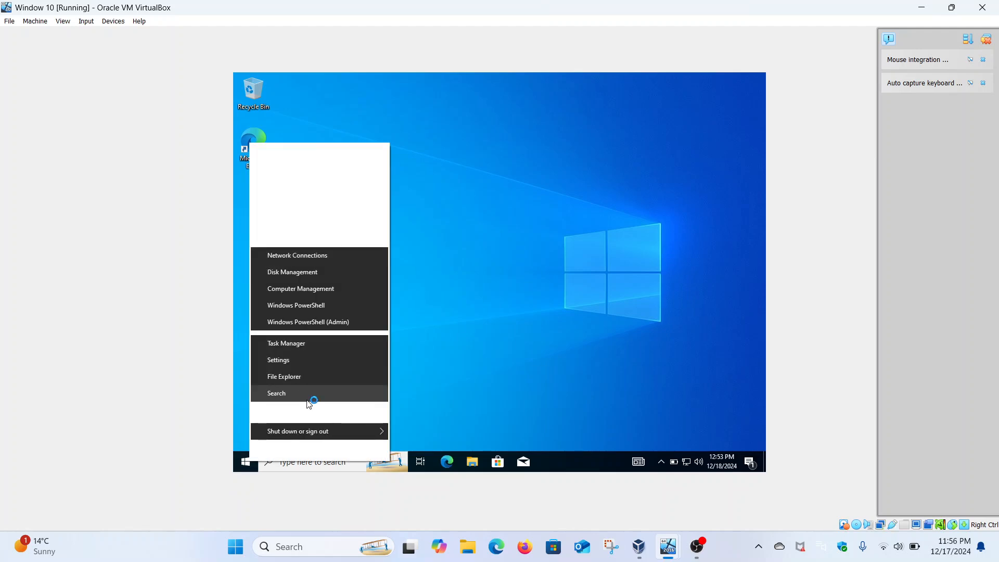
pyautogui.click(282, 360)
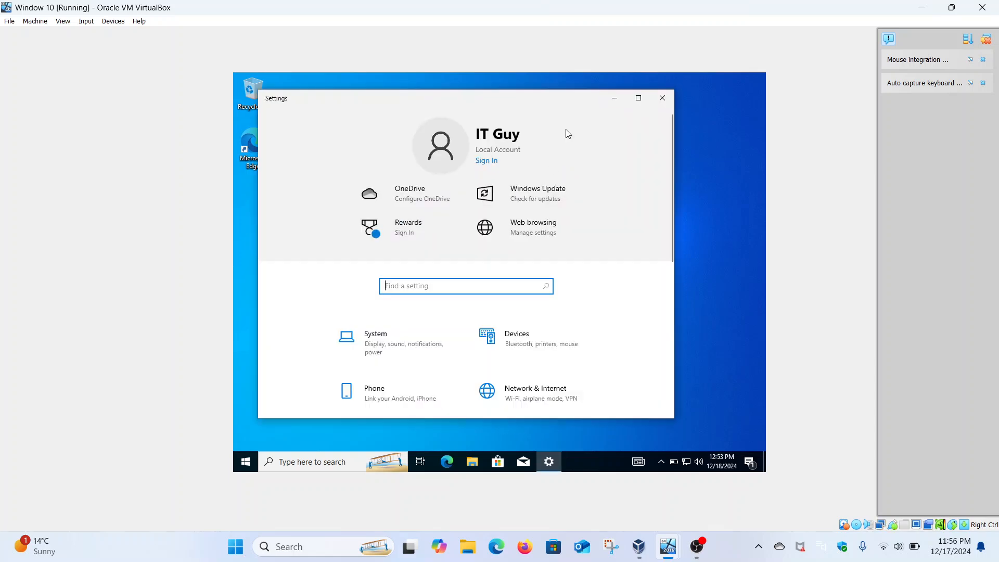
pyautogui.click(634, 99)
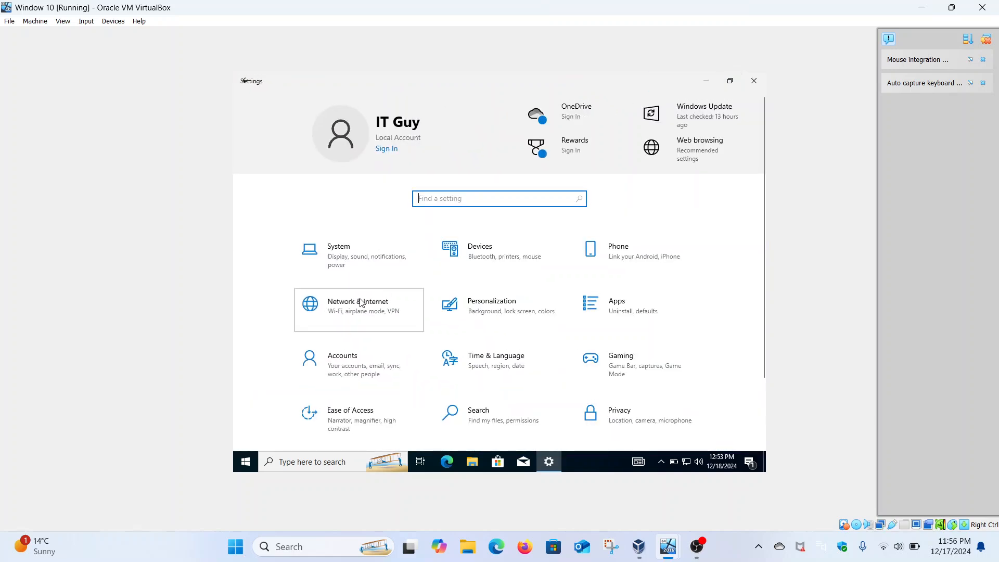
pyautogui.click(361, 302)
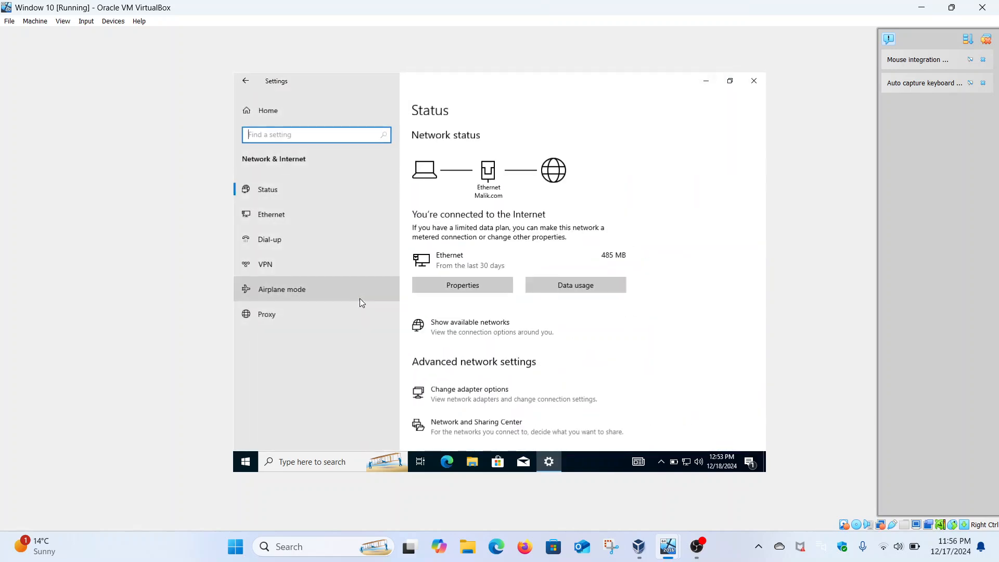
pyautogui.click(320, 208)
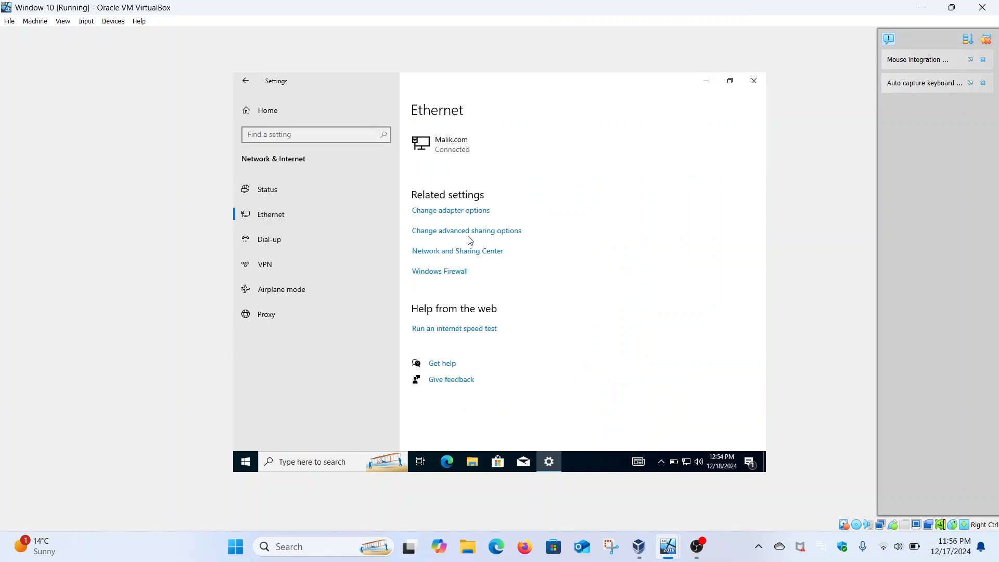
pyautogui.click(454, 235)
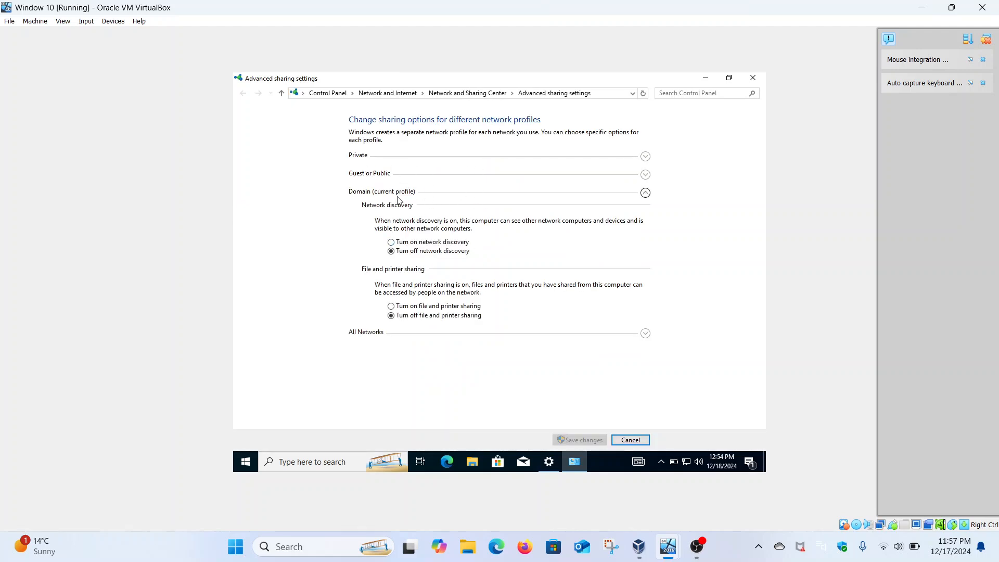
# Turn on network discovery and file and printer sharing for the Domain profile, check the other profiles, and save the changes.
pyautogui.click(416, 242)
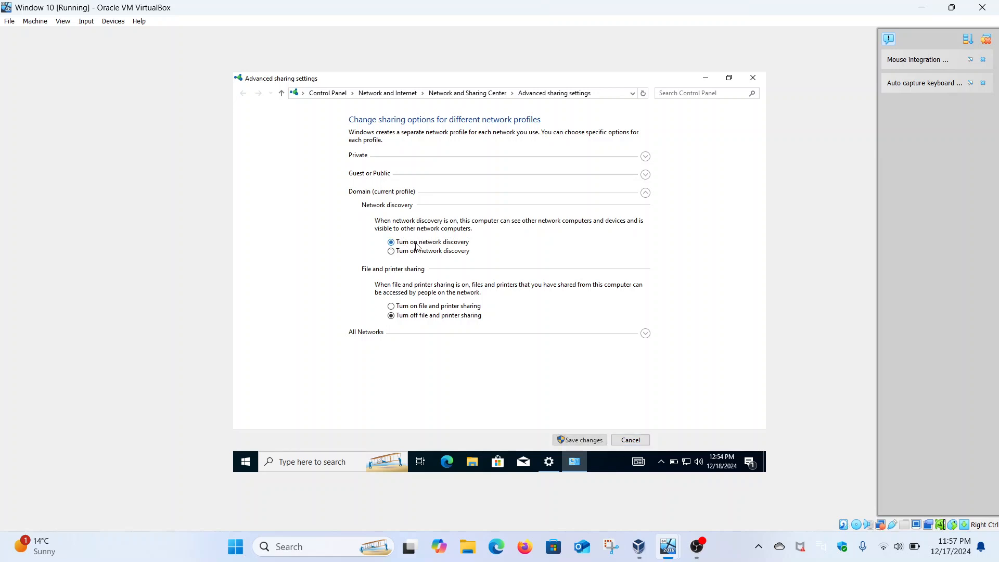
pyautogui.click(430, 306)
pyautogui.click(645, 333)
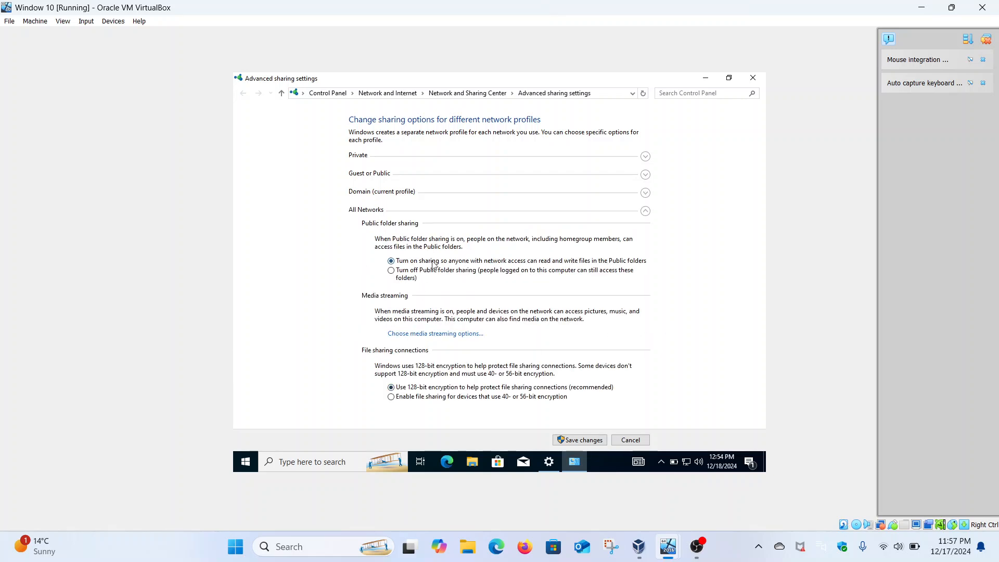
pyautogui.click(646, 158)
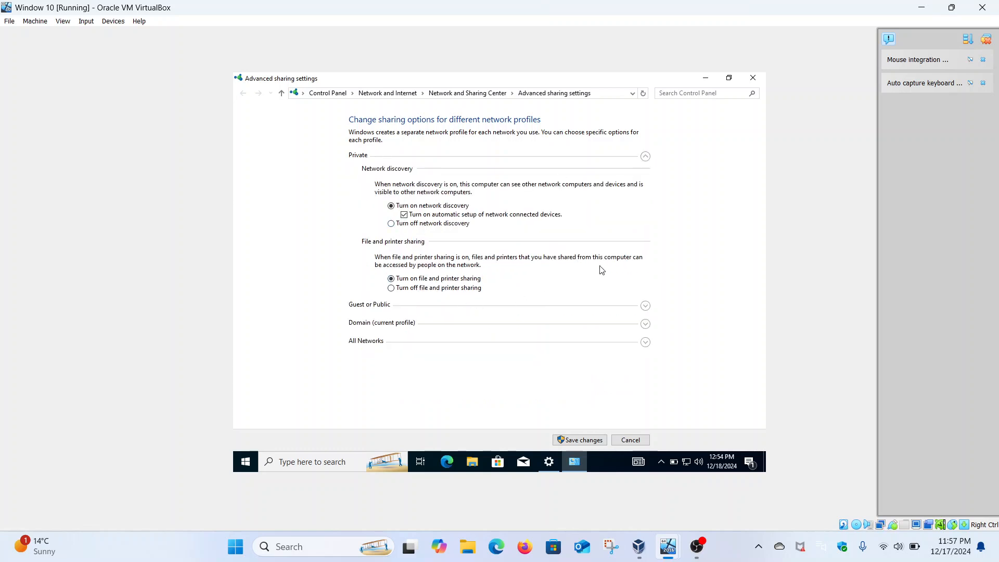
pyautogui.click(645, 307)
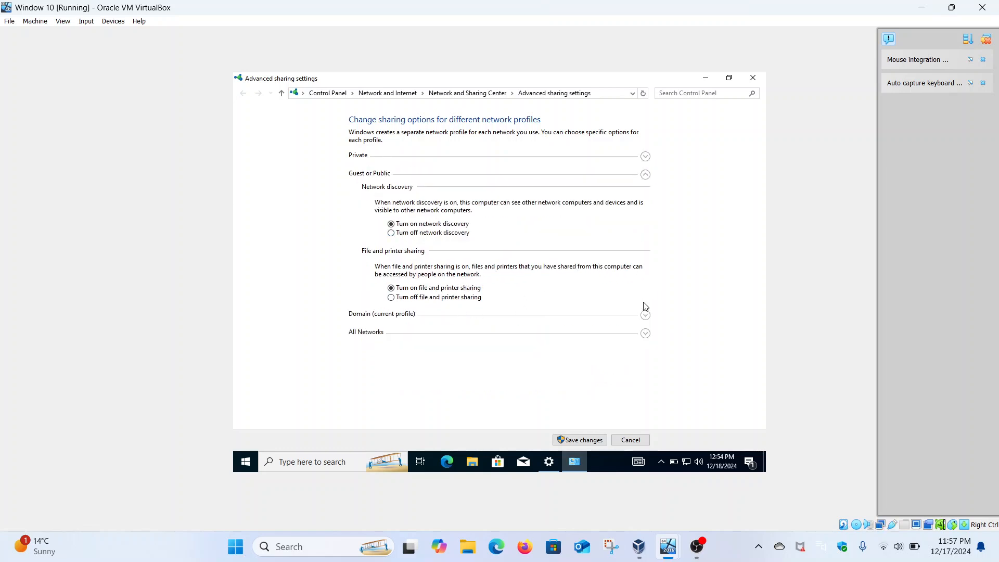
pyautogui.click(645, 316)
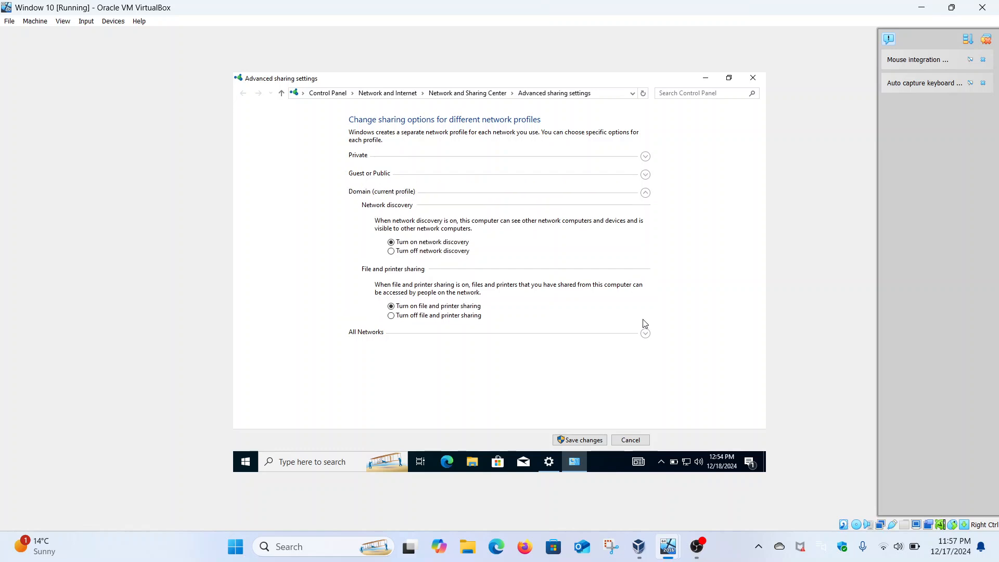
pyautogui.click(645, 334)
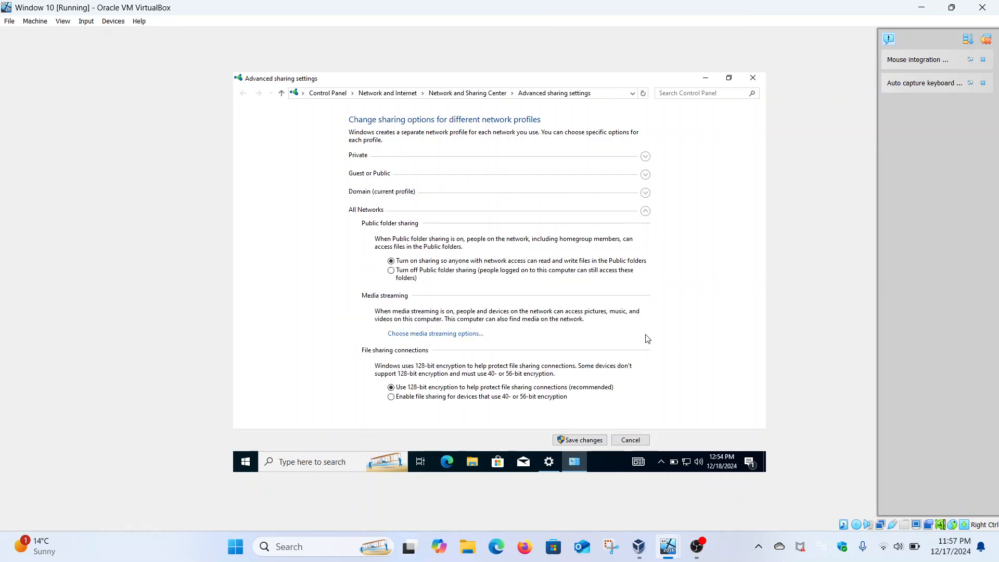
pyautogui.click(562, 441)
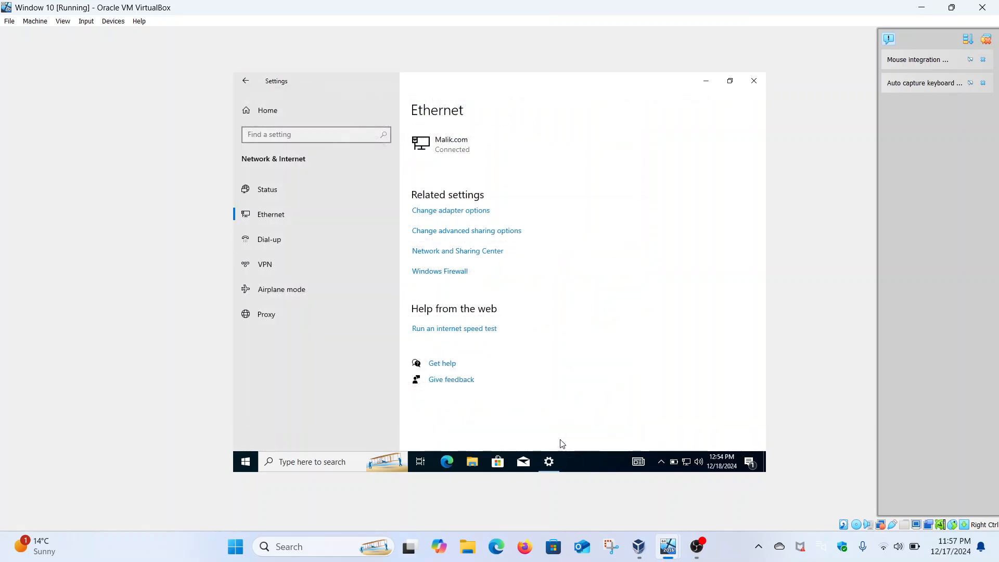
# Switch to the Windows Server 2016 virtual machine, ping 192.168.18.228 again, and minimize the Command Prompt.
pyautogui.moveTo(668, 546)
pyautogui.click(620, 484)
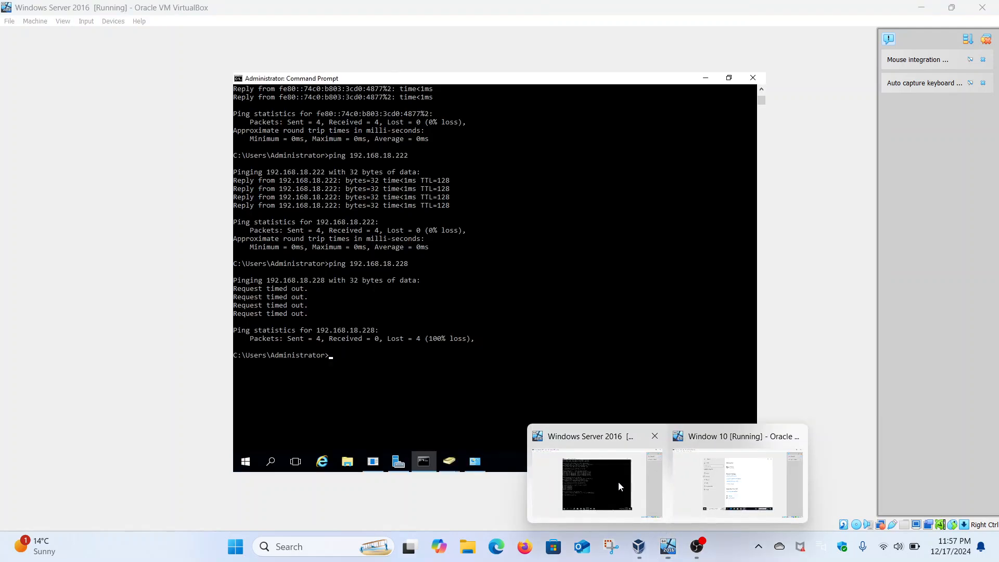
pyautogui.press('Up')
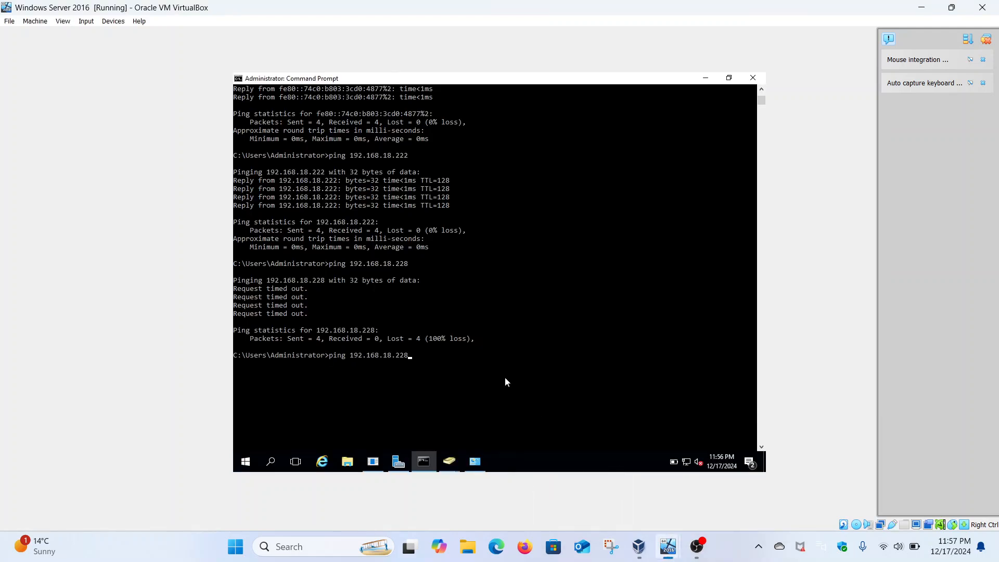
pyautogui.press('Return')
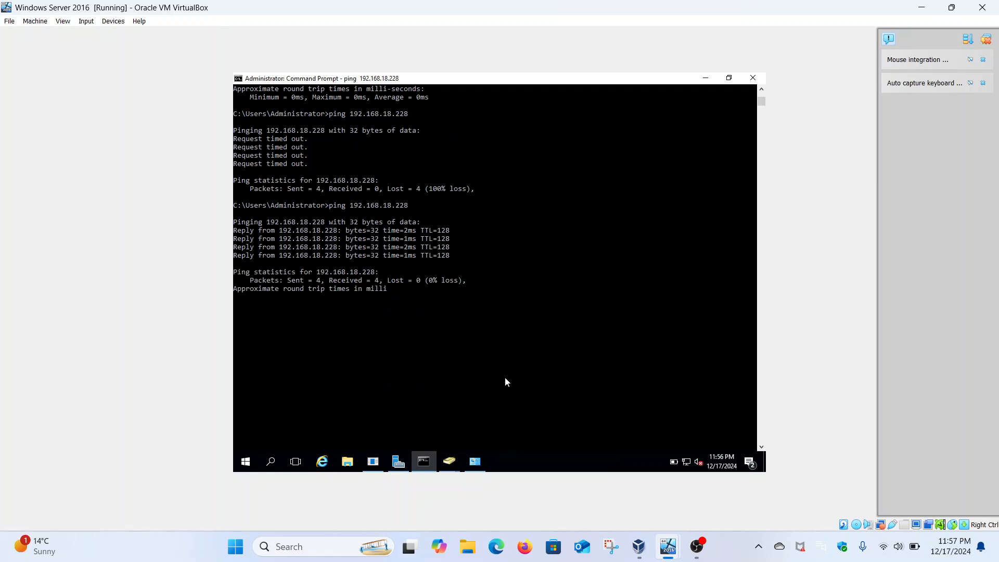
pyautogui.click(706, 78)
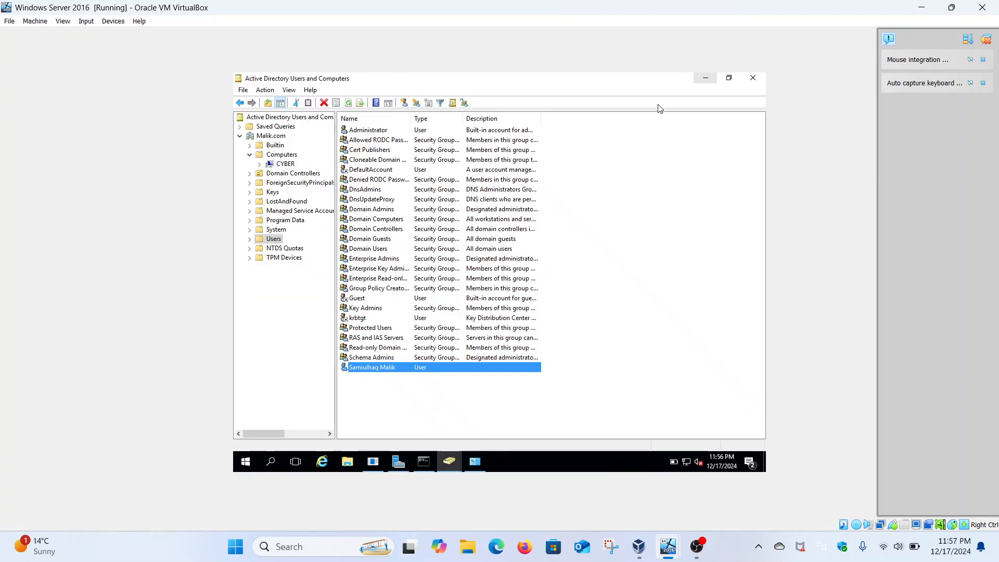
# Switch to the Windows 10 virtual machine and check its domain membership in the computer name settings, closing them without changes.
pyautogui.moveTo(668, 546)
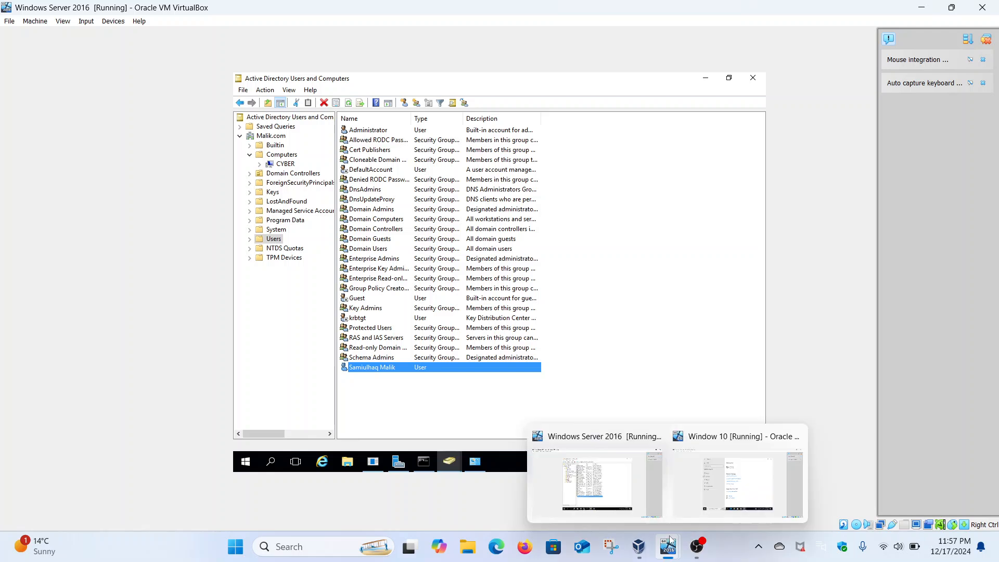
pyautogui.click(713, 473)
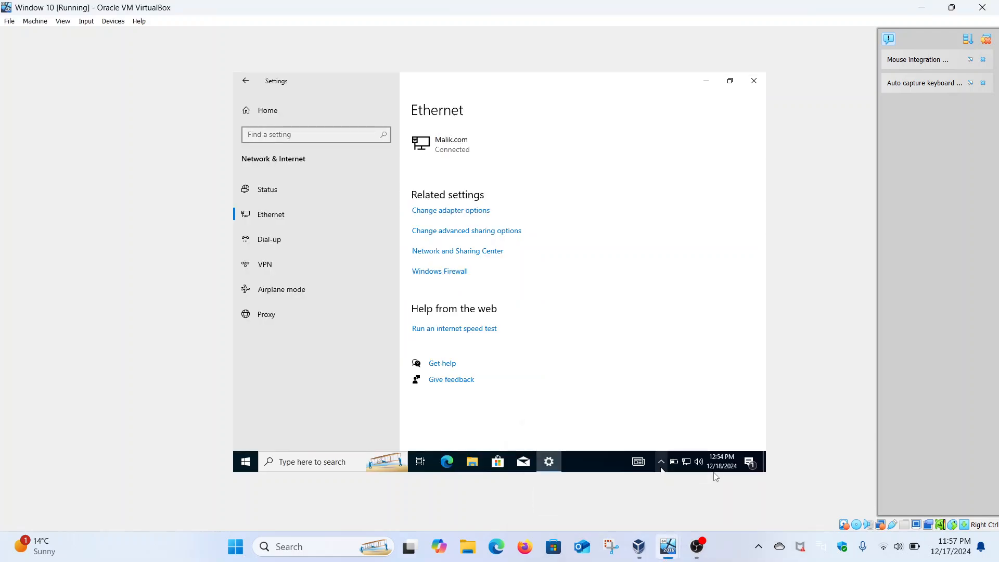
pyautogui.click(243, 85)
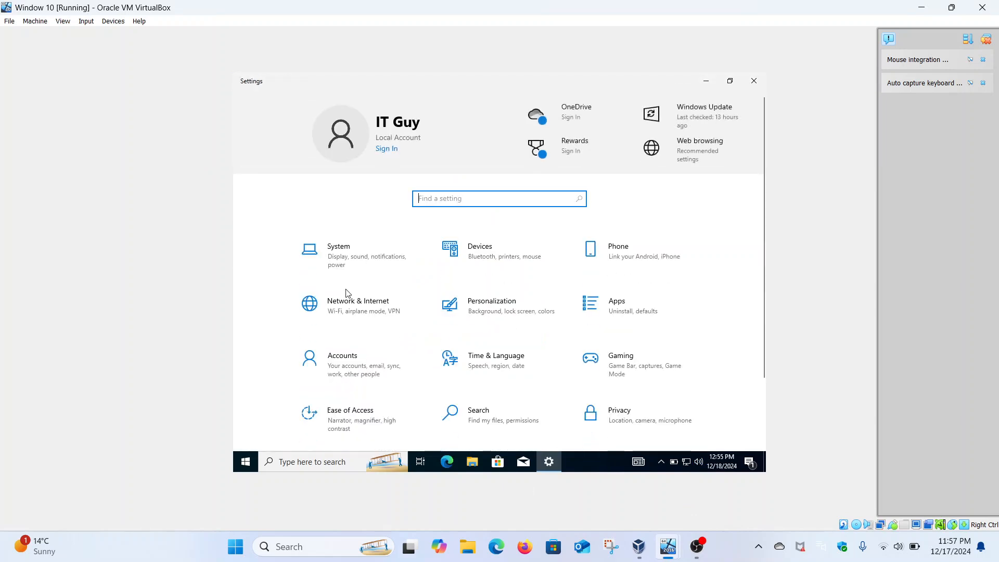
pyautogui.click(348, 276)
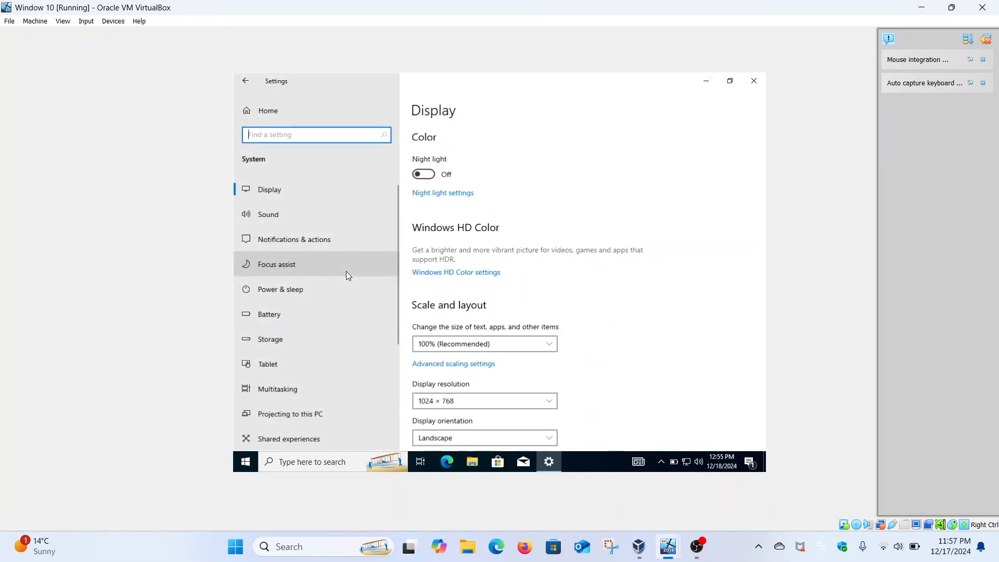
pyautogui.scroll(-5, 321, 286)
pyautogui.click(278, 404)
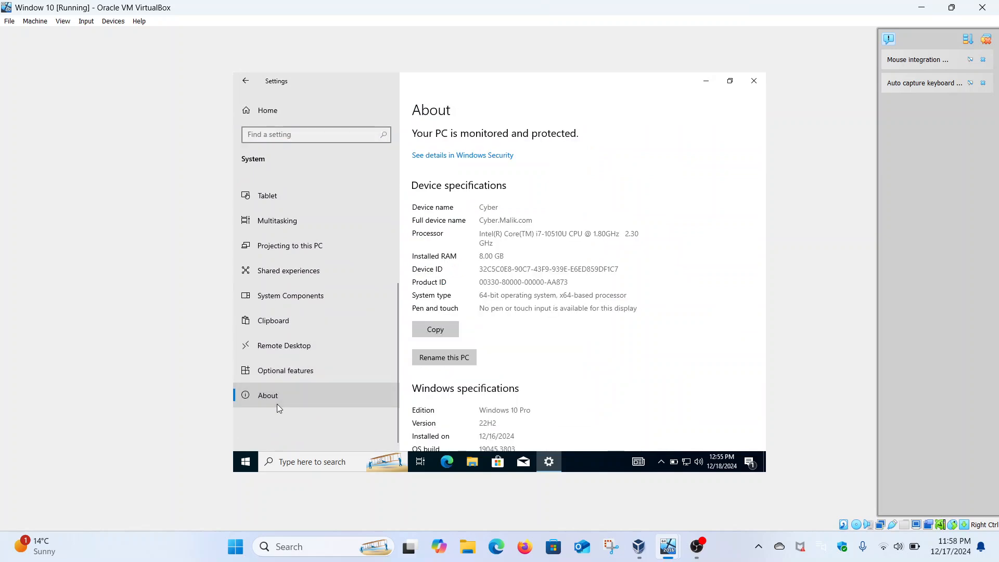
pyautogui.scroll(-8, 468, 292)
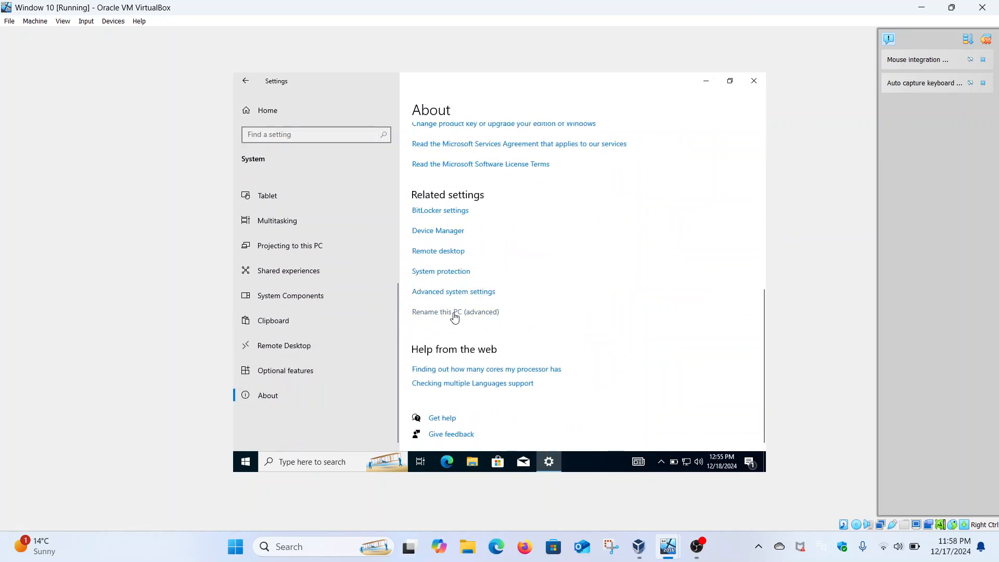
pyautogui.click(454, 314)
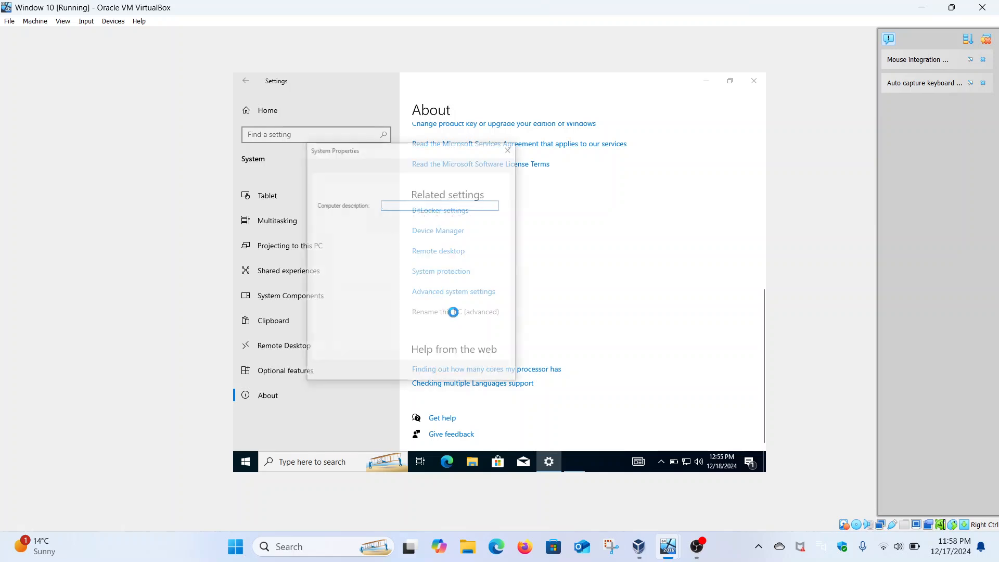
pyautogui.click(470, 295)
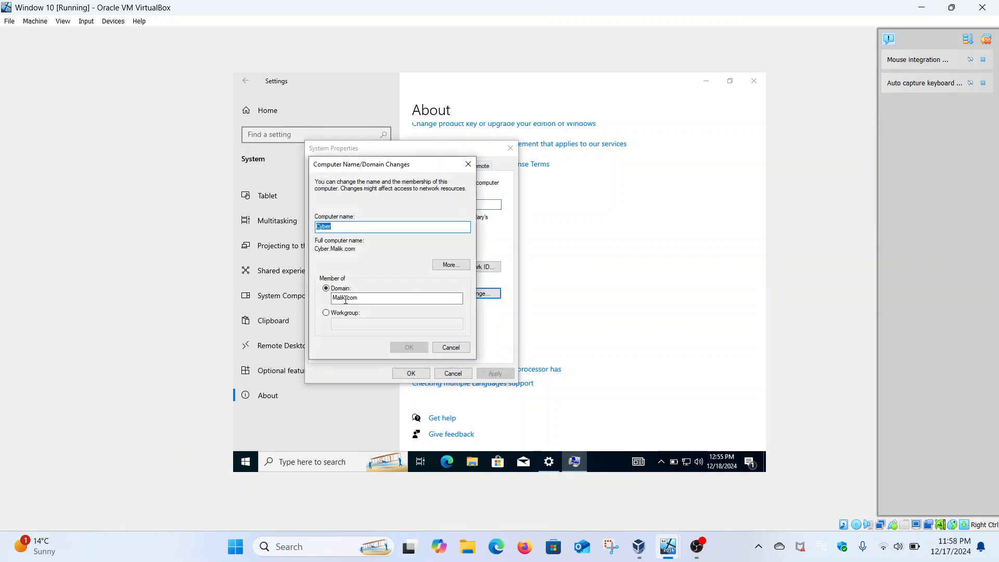
pyautogui.click(468, 164)
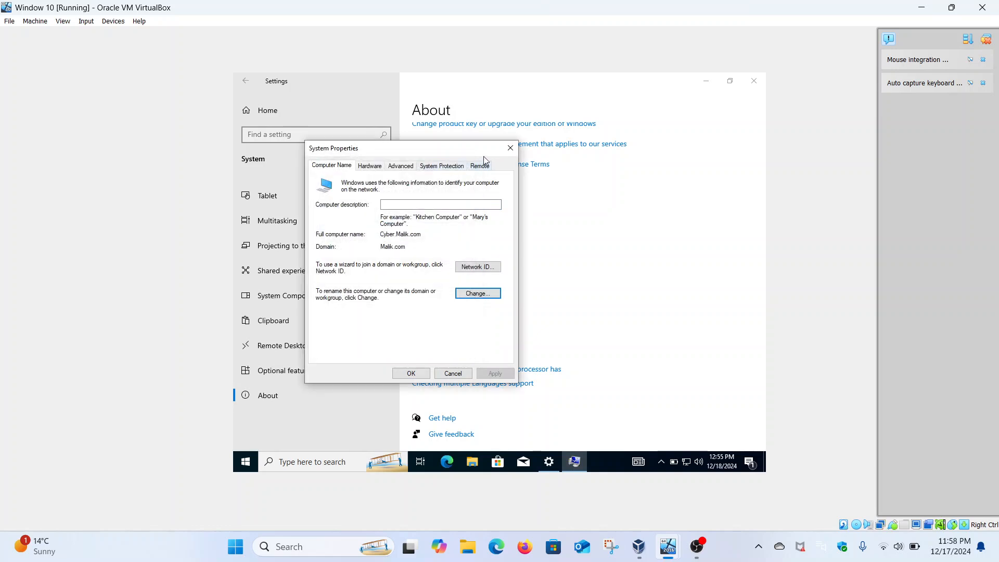
pyautogui.click(510, 148)
# Run Command Prompt as administrator on the Windows 10 client and approve the elevation request.
pyautogui.click(250, 463)
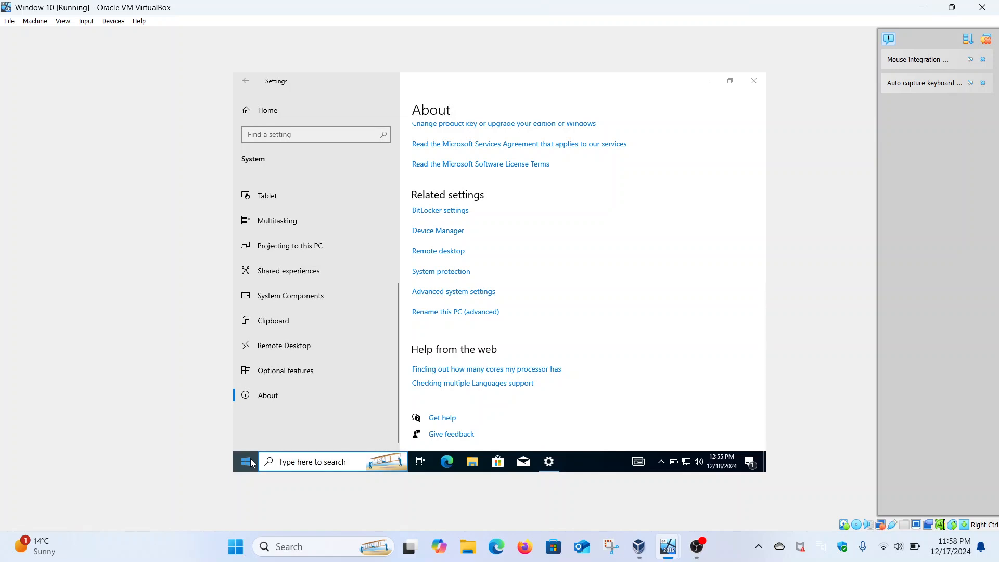
pyautogui.write('cmd')
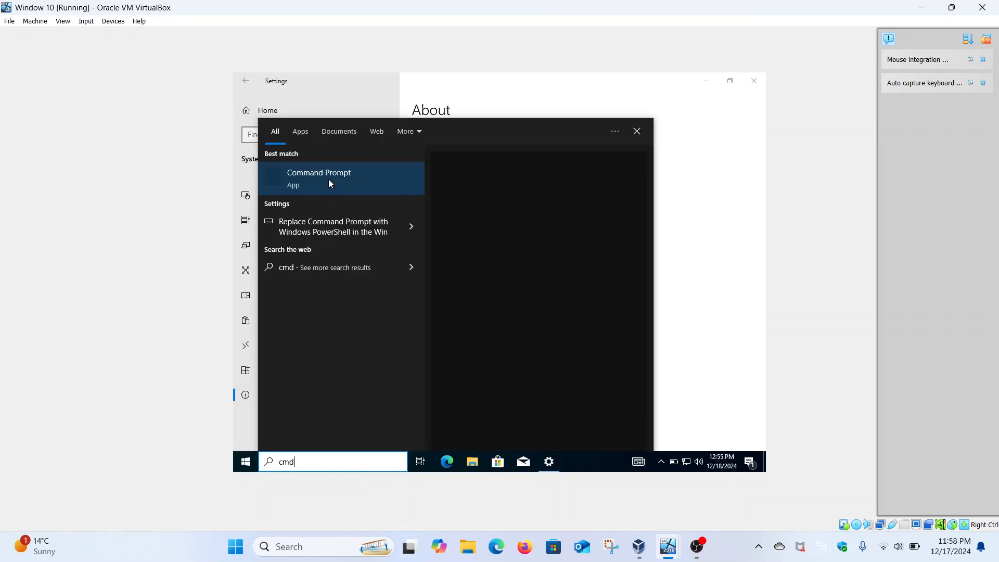
pyautogui.rightClick(328, 179)
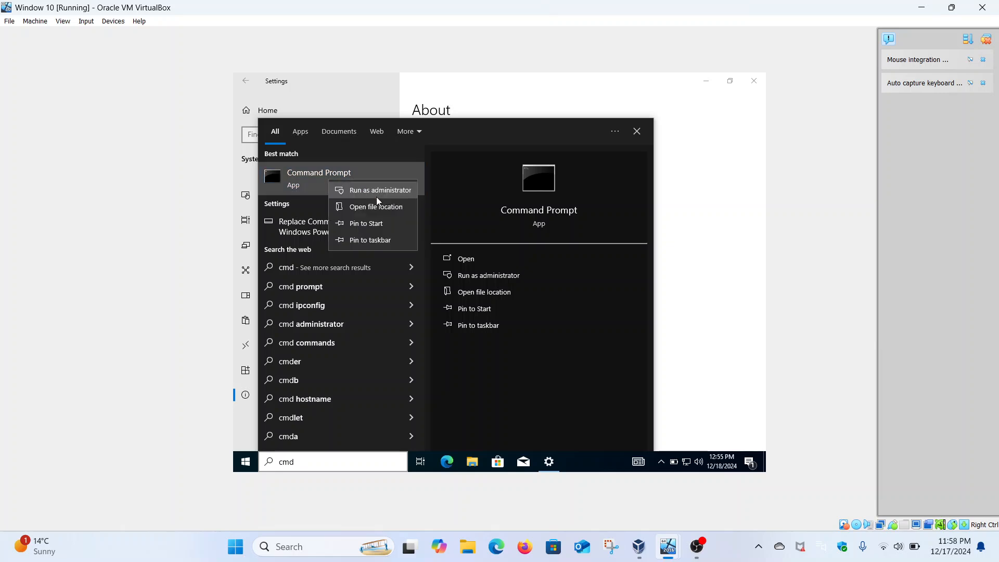
pyautogui.click(372, 192)
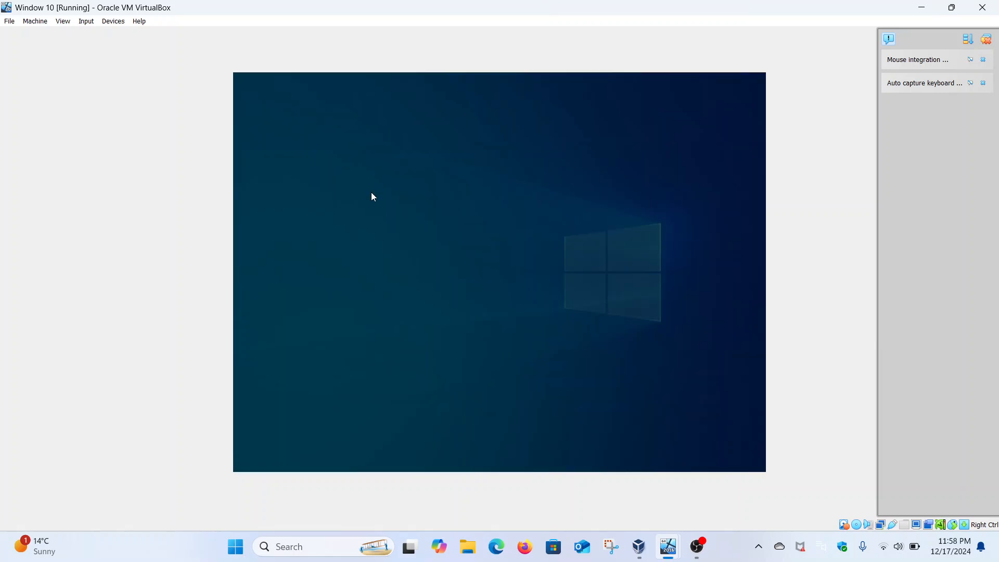
pyautogui.click(447, 333)
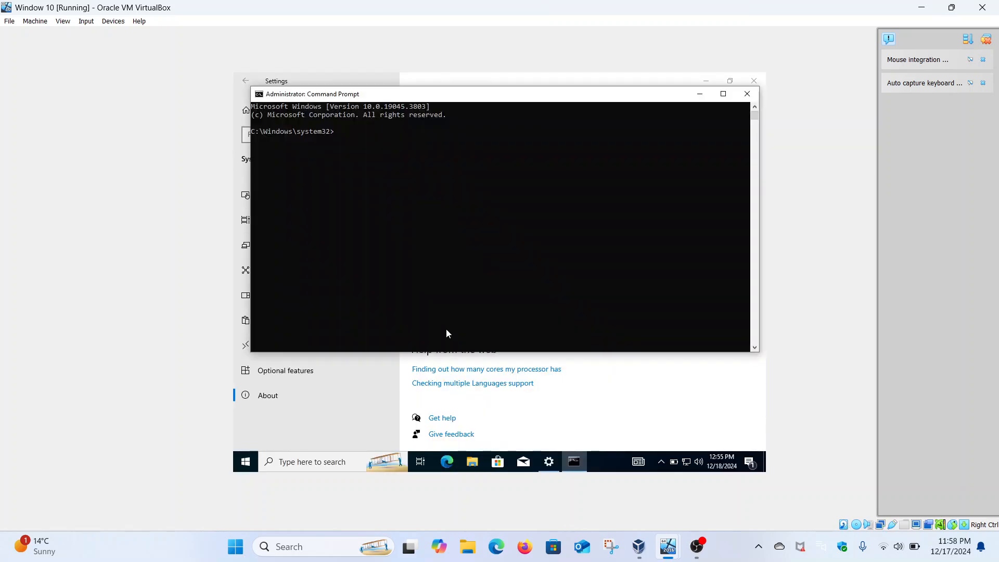
# Query the DNS records of malik.com with nslookup.
pyautogui.write('nslookup malik.com')
pyautogui.press('Return')
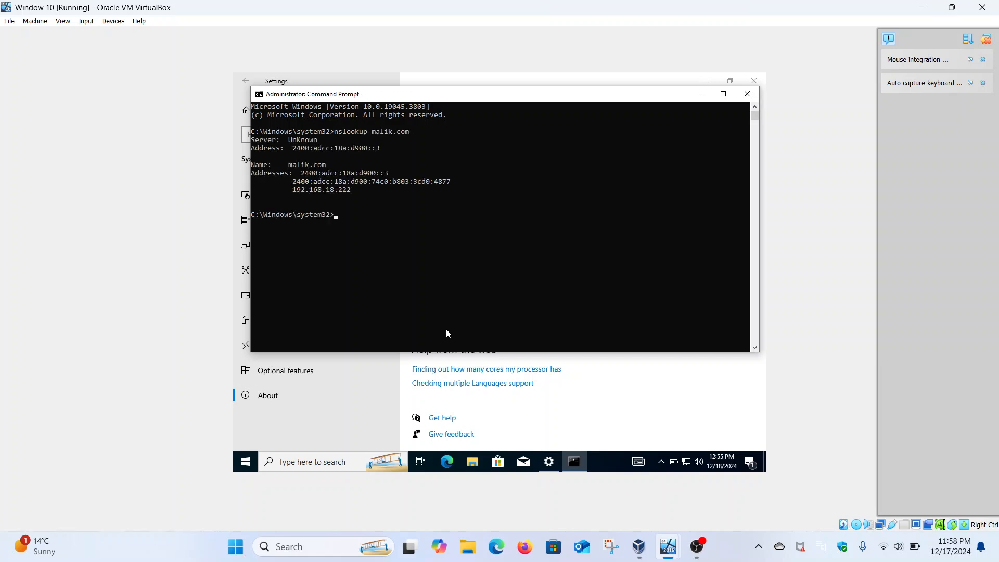
# Examine the server name line in the nslookup output, then minimize the Command Prompt.
pyautogui.moveTo(289, 138); pyautogui.dragTo(316, 142)
pyautogui.click(316, 141)
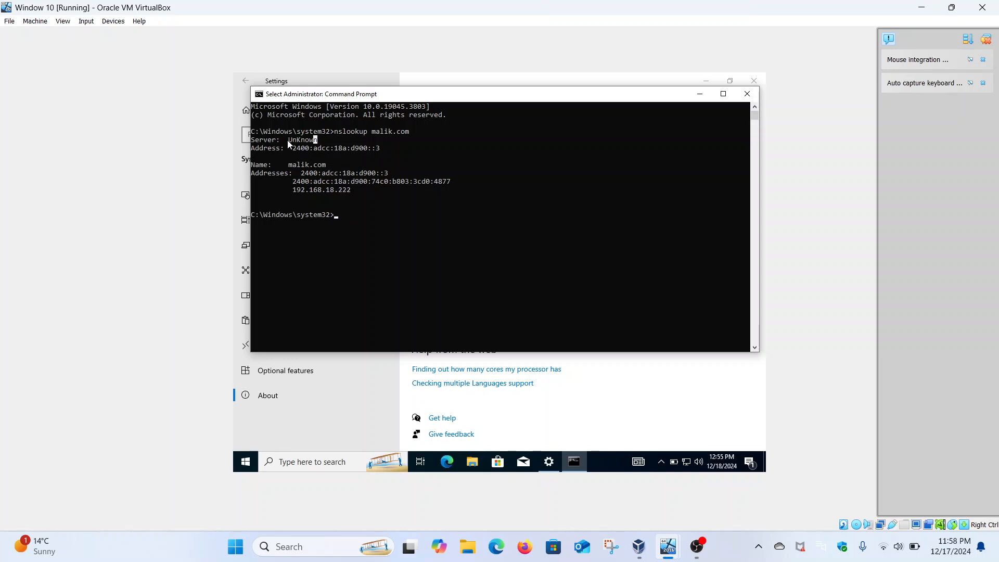
pyautogui.moveTo(288, 144); pyautogui.dragTo(317, 142)
pyautogui.click(315, 143)
pyautogui.click(306, 141)
pyautogui.click(310, 156)
pyautogui.click(700, 94)
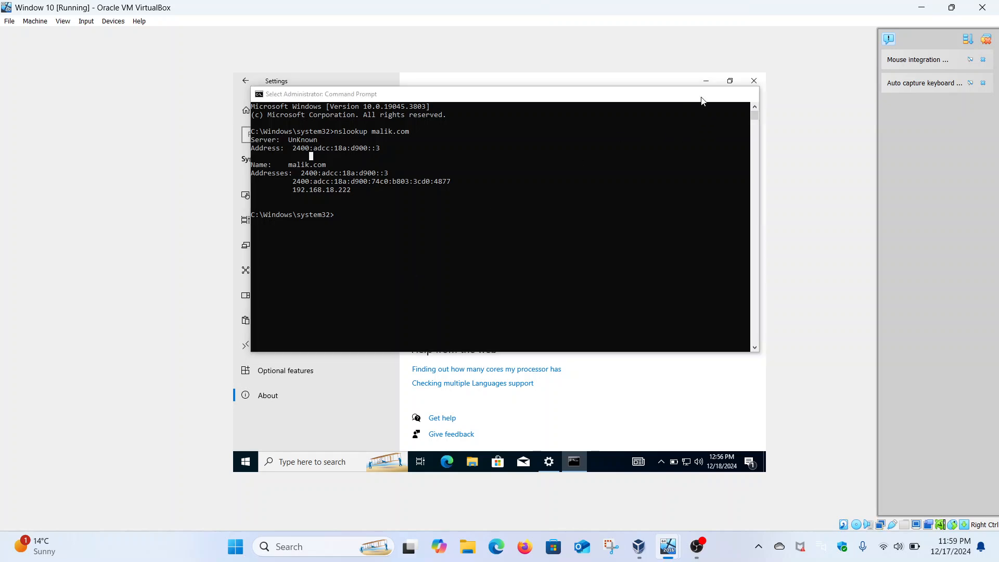
# Sign out of the local IT Guy account on the Windows 10 client.
pyautogui.click(251, 462)
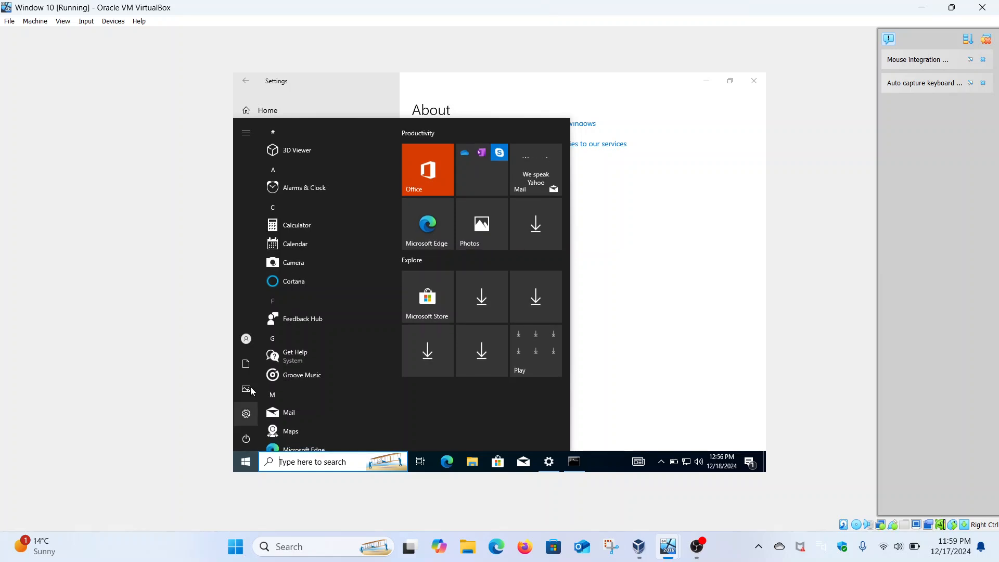
pyautogui.click(246, 348)
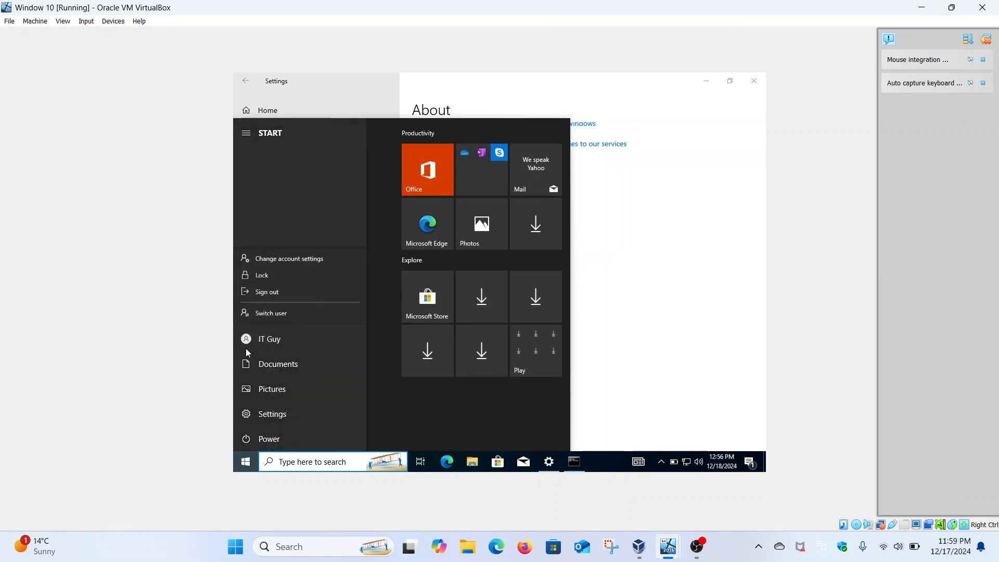
pyautogui.click(273, 296)
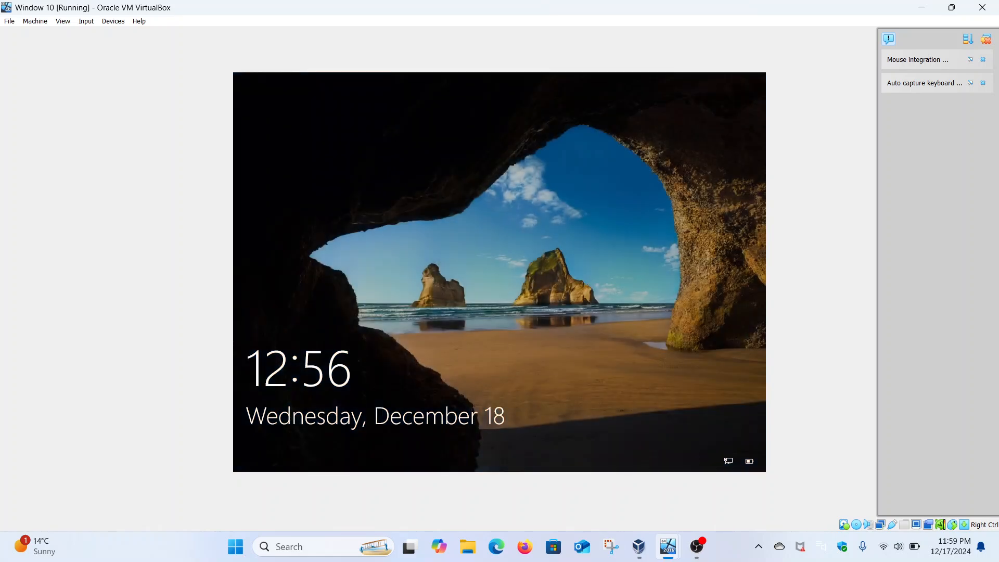
# Sign in to the MALIK domain as Other user with the domain user's logon name and account password.
pyautogui.click(489, 264)
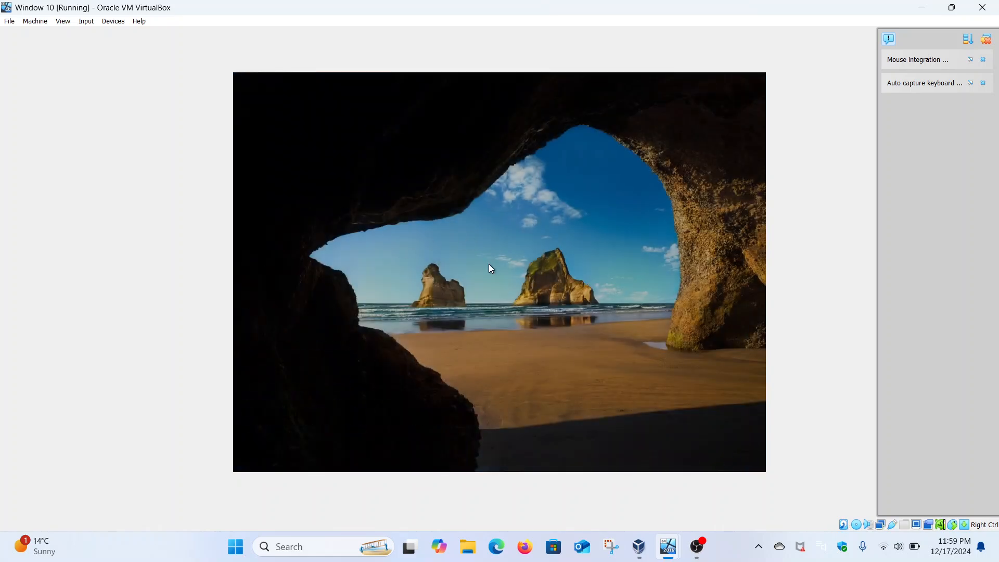
pyautogui.click(296, 445)
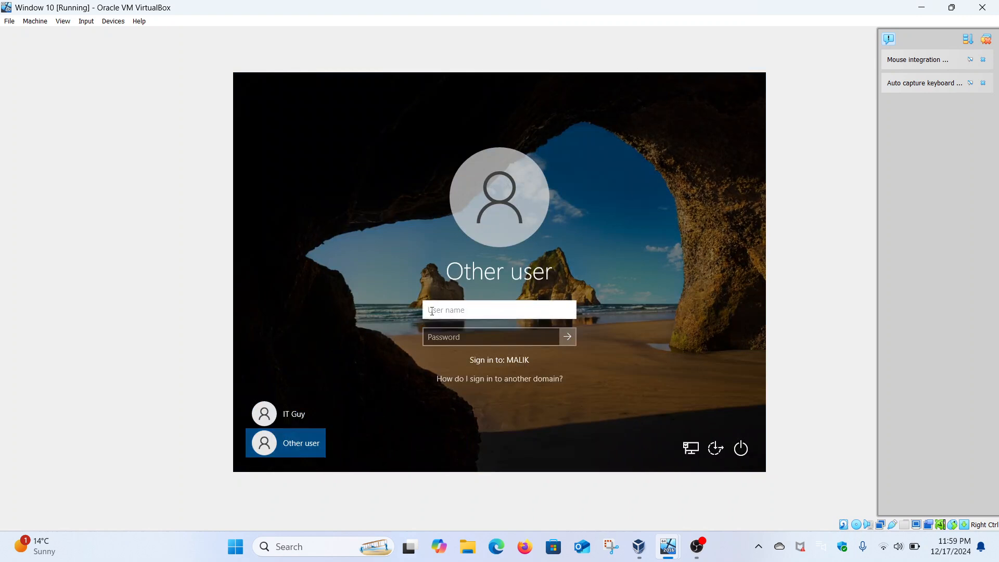
pyautogui.write('Sami')
pyautogui.click(438, 338)
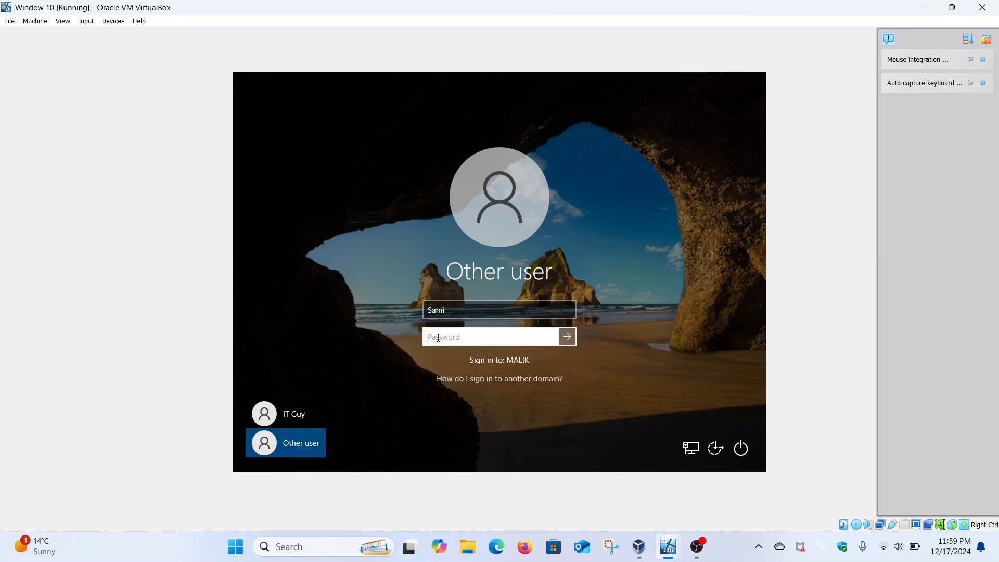
pyautogui.write('••••')
pyautogui.press('BackSpace')
pyautogui.press('BackSpace')
pyautogui.press('BackSpace')
pyautogui.press('BackSpace')
pyautogui.write('••••••••••')
pyautogui.press('Return')
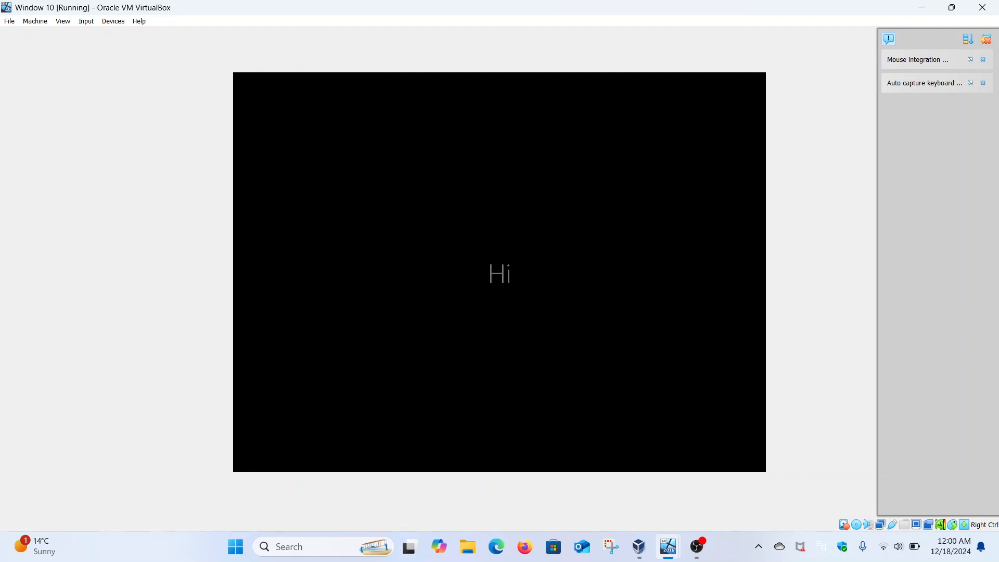
# Switch to the Windows Server 2016 machine and view the new domain user's general properties in Active Directory Users and Computers.
pyautogui.moveTo(668, 547)
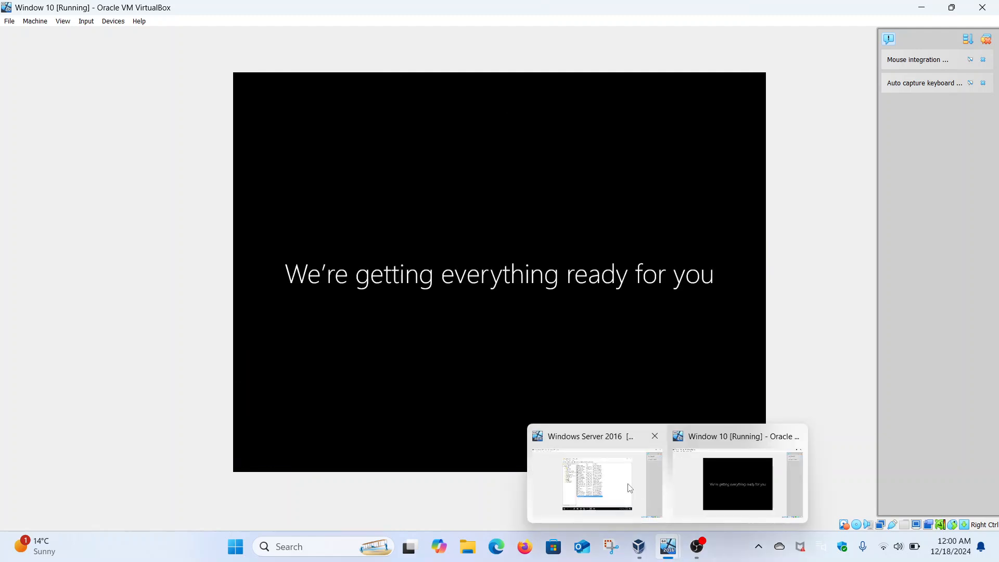
pyautogui.click(630, 488)
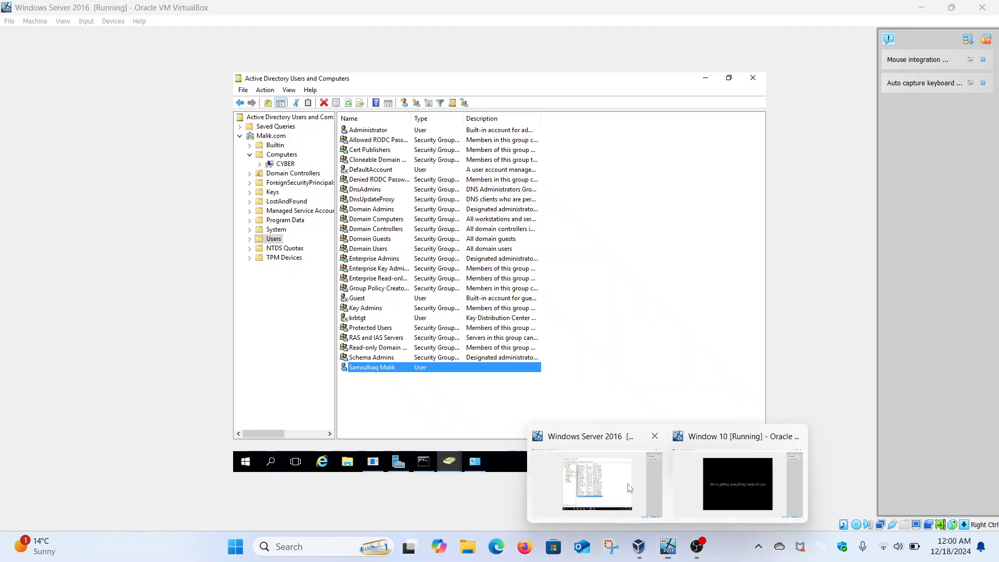
pyautogui.rightClick(373, 367)
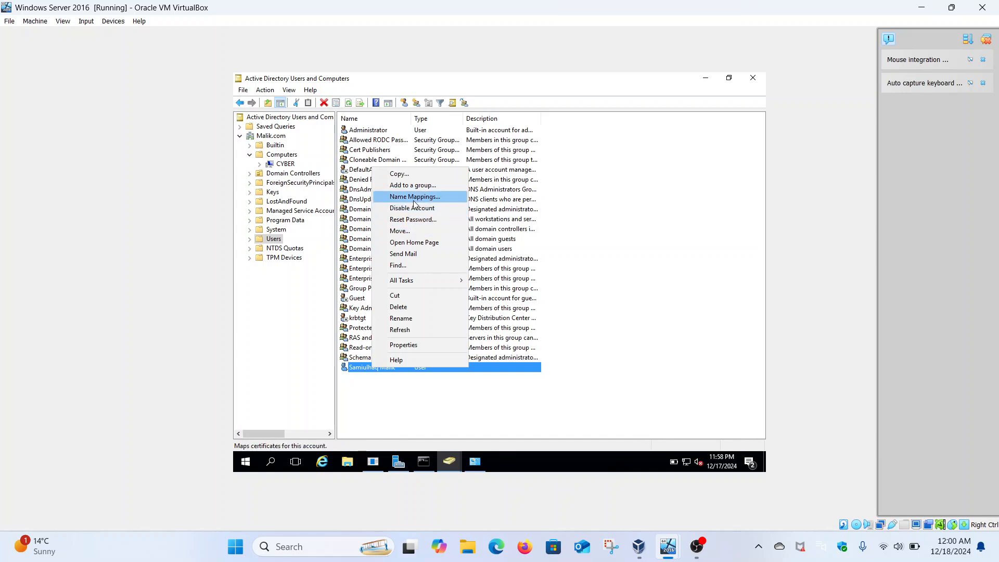
pyautogui.click(405, 345)
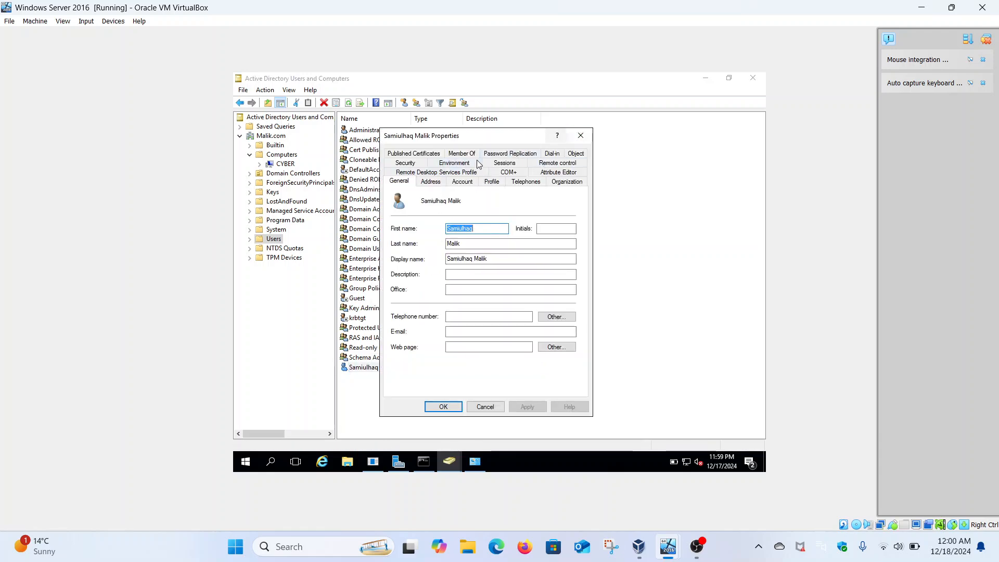
pyautogui.click(581, 135)
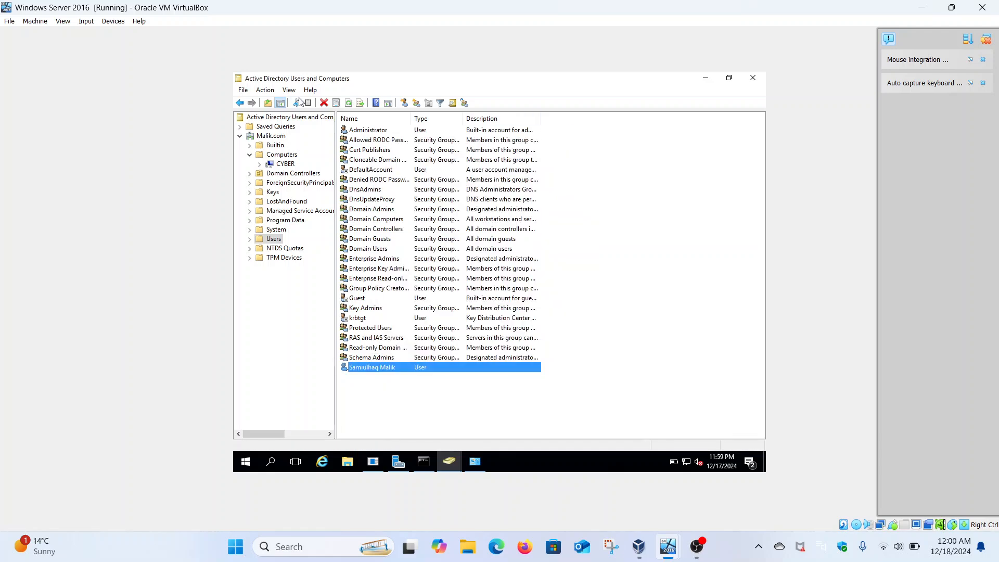
# Check the Advanced Features view option, then review the domain user's account, address and published certificates properties.
pyautogui.click(289, 91)
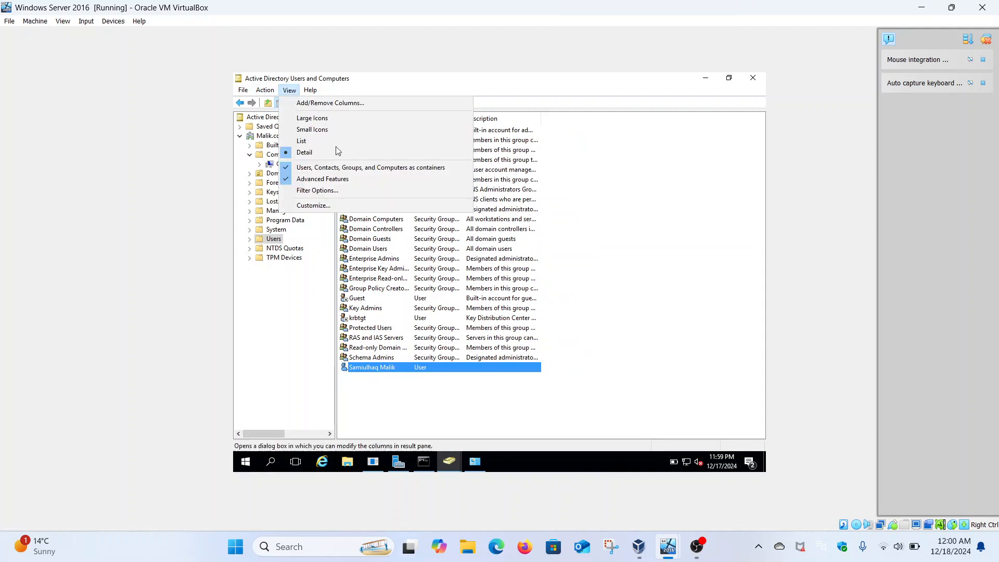
pyautogui.click(289, 178)
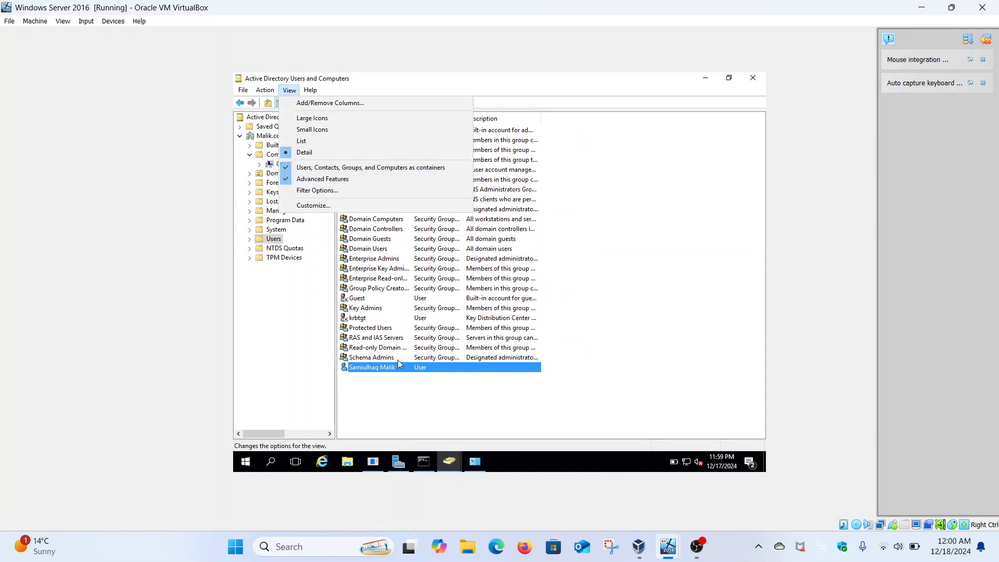
pyautogui.rightClick(386, 371)
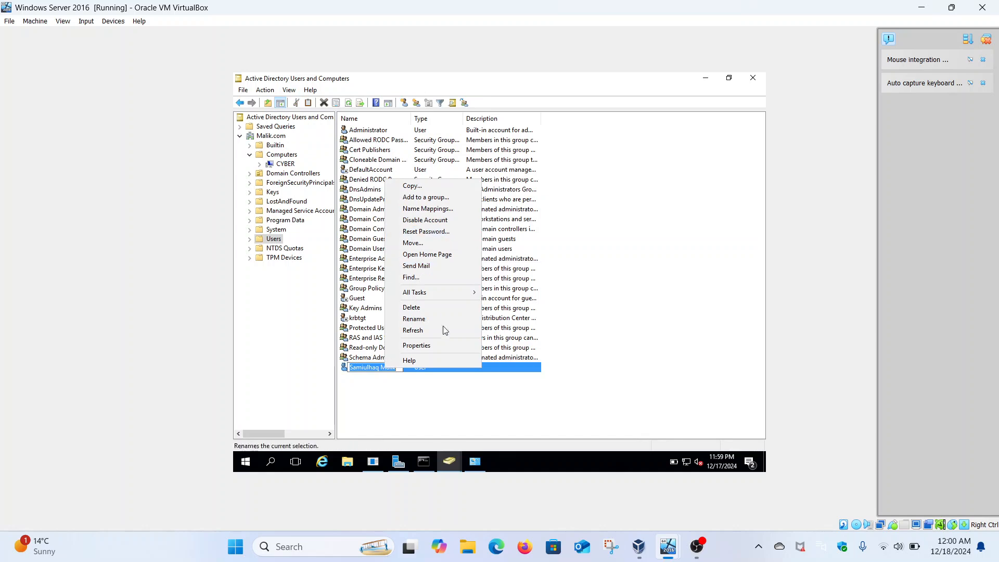
pyautogui.click(424, 344)
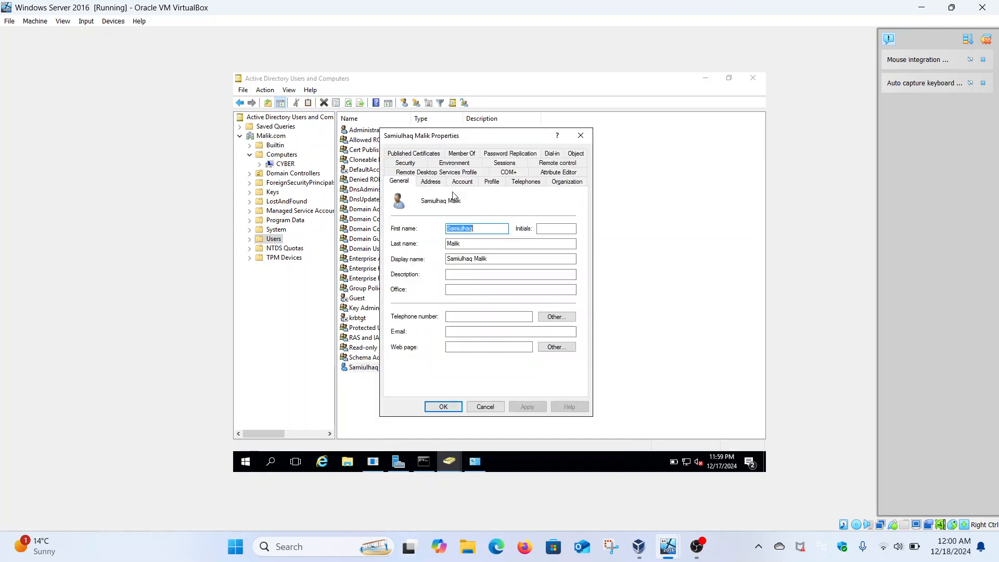
pyautogui.click(463, 182)
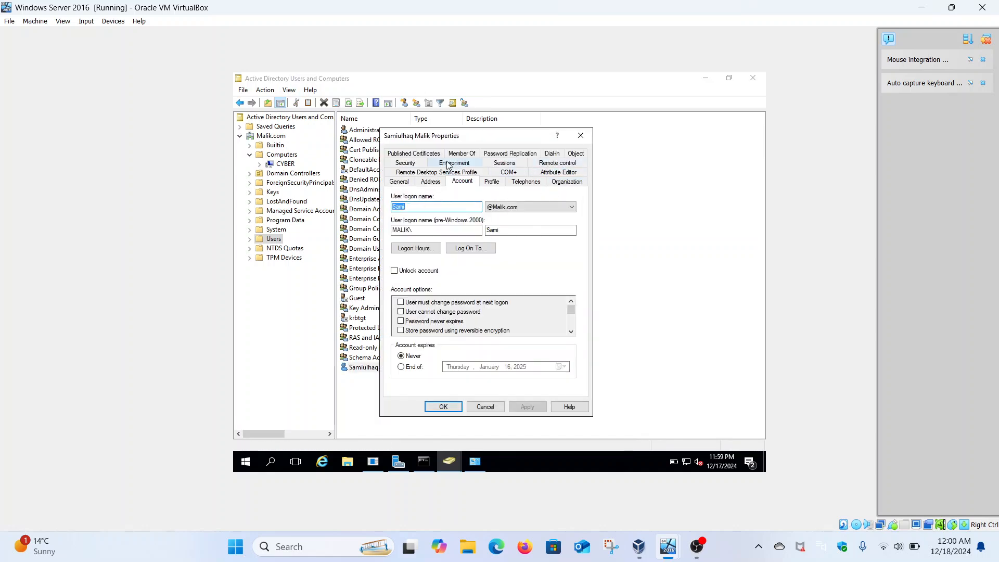
pyautogui.click(575, 154)
pyautogui.click(432, 174)
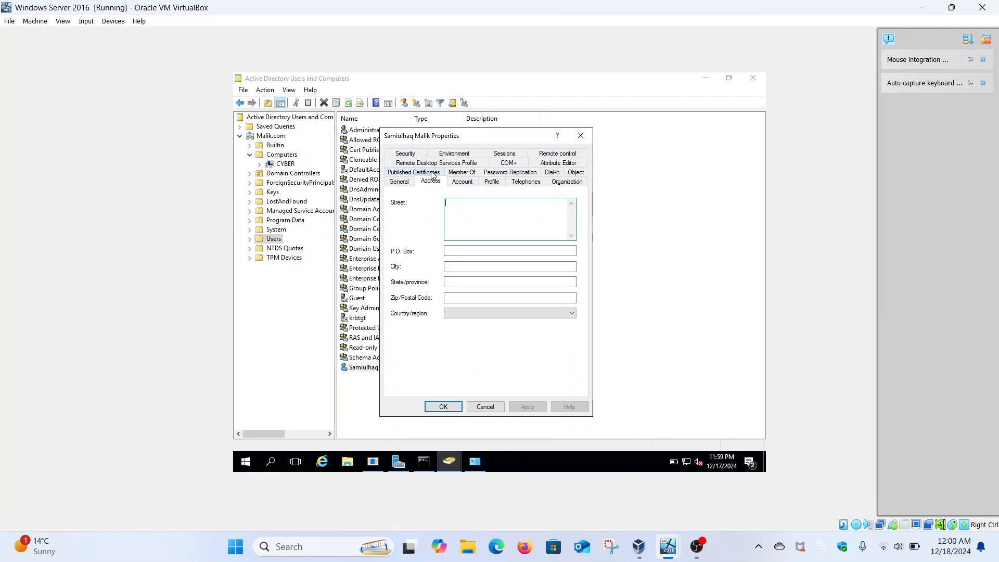
pyautogui.click(400, 175)
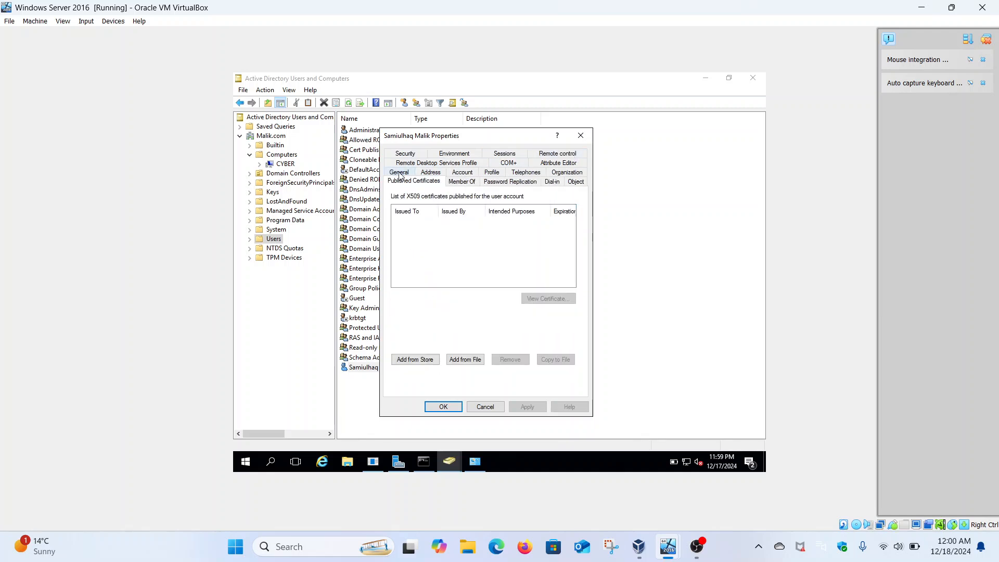
pyautogui.click(580, 136)
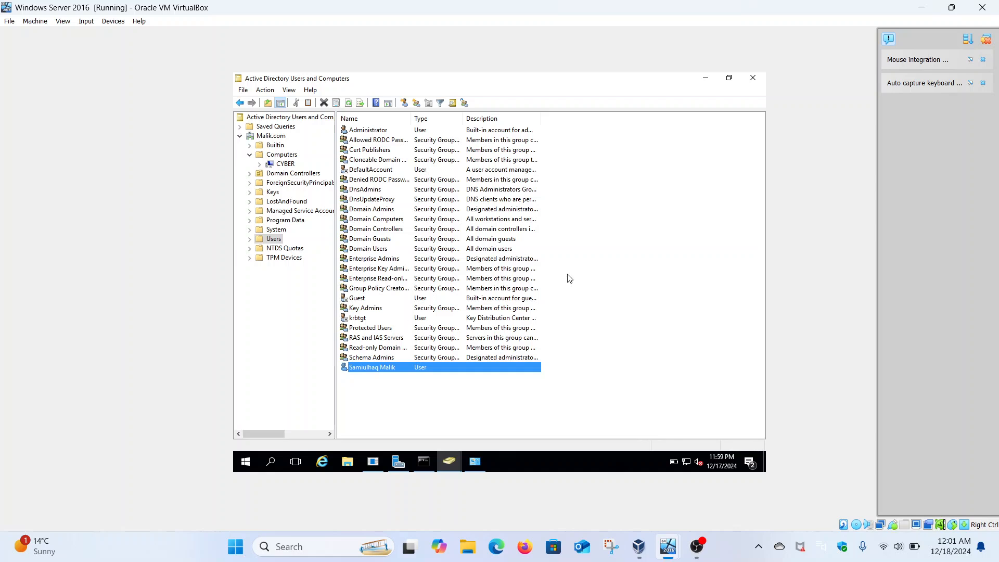
# On the Windows 10 machine, dismiss the Microsoft Edge welcome screen and check which account is signed in.
pyautogui.moveTo(670, 548)
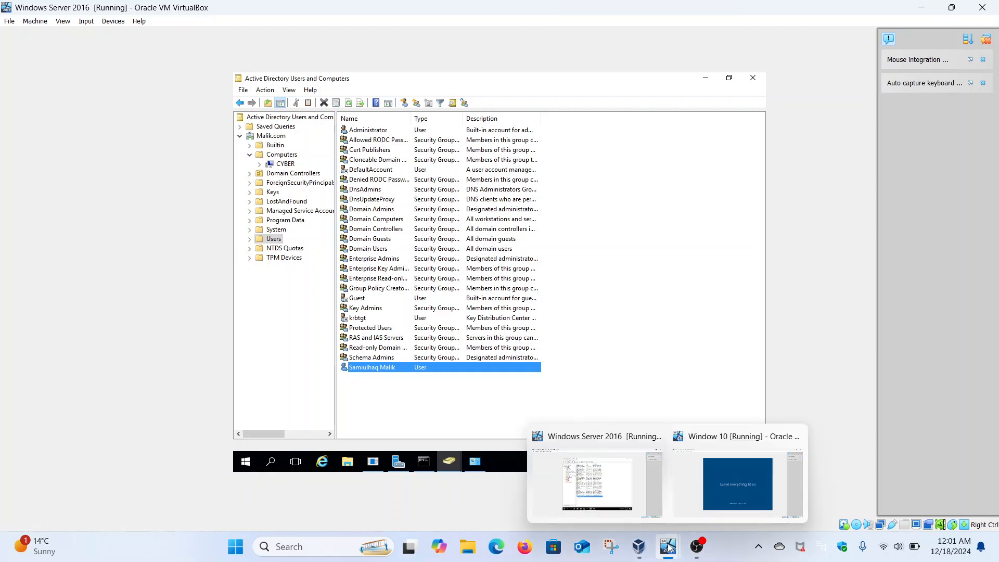
pyautogui.click(707, 483)
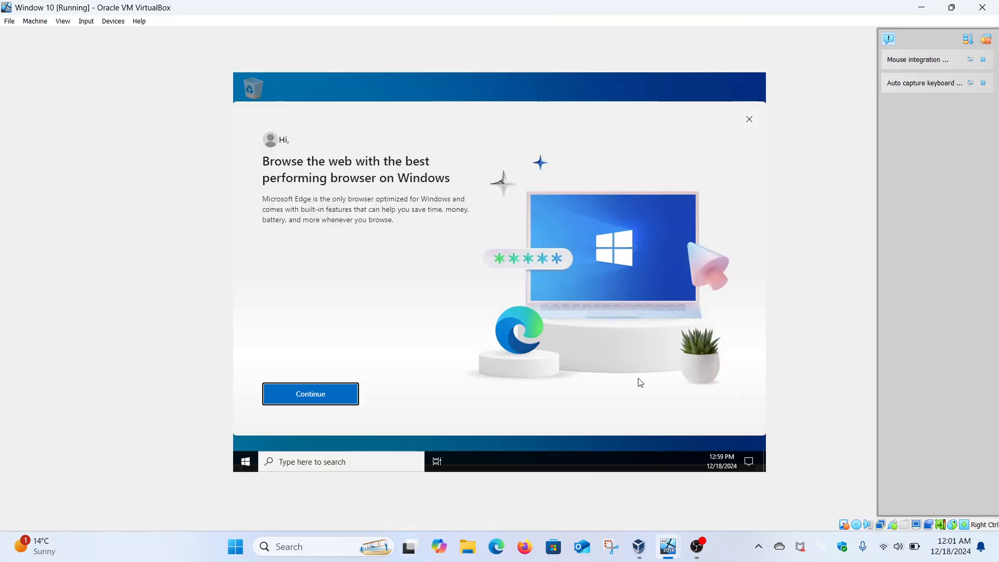
pyautogui.click(749, 124)
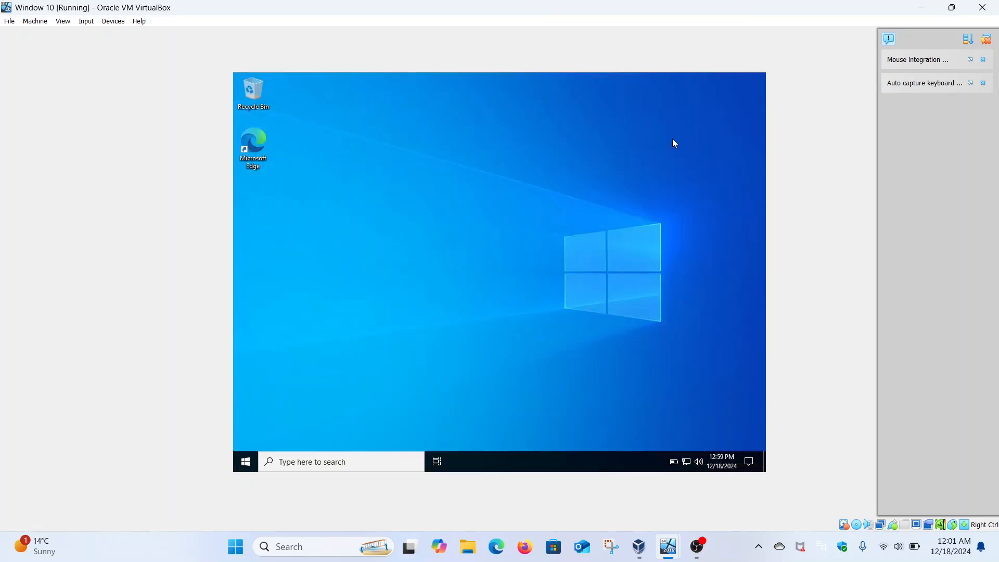
pyautogui.click(251, 466)
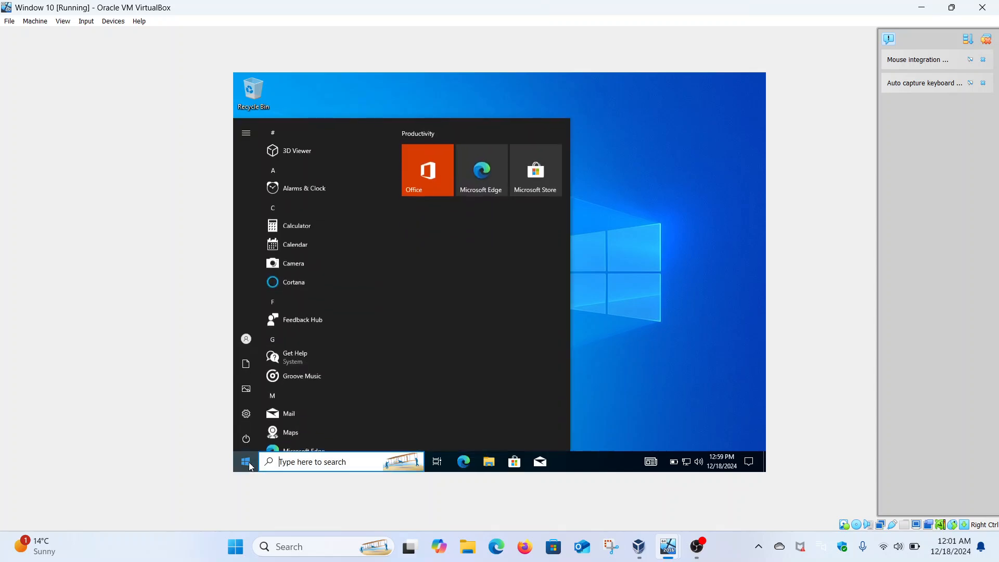
pyautogui.moveTo(250, 338)
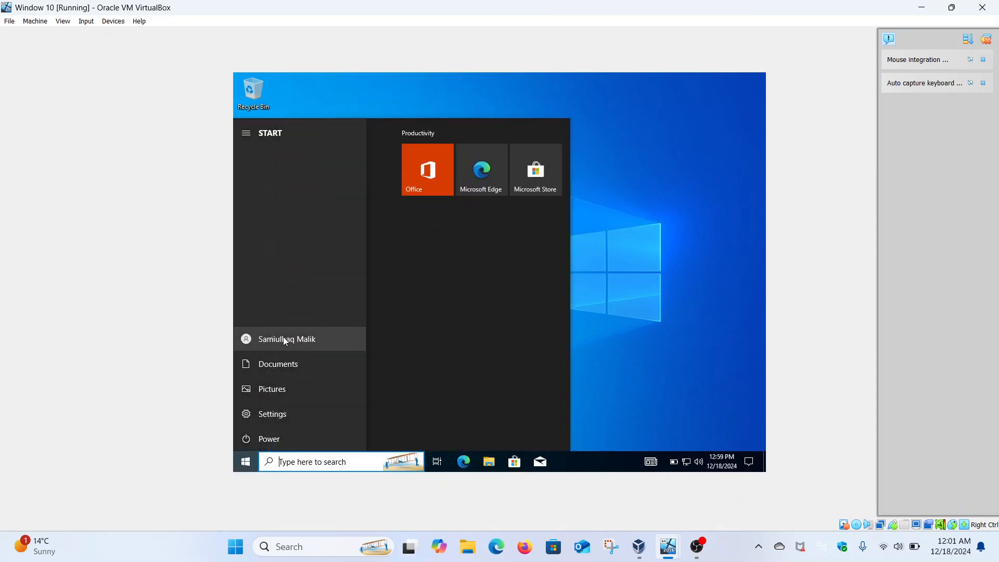